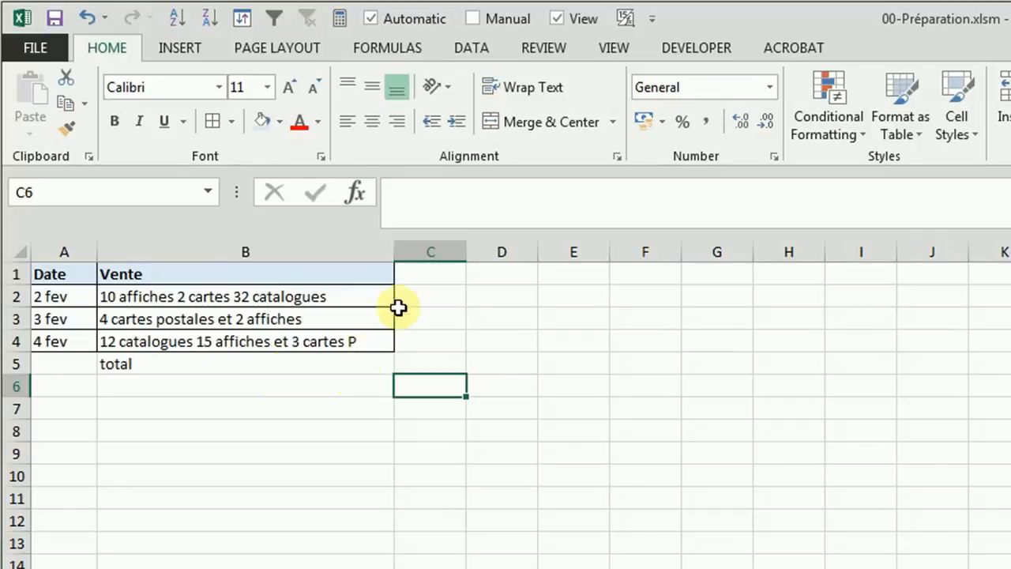
Step: Enter the headers Cartes postales, Affiches and Catalogues in C1:E1 and widen columns C to E equally to fit them
click(427, 276)
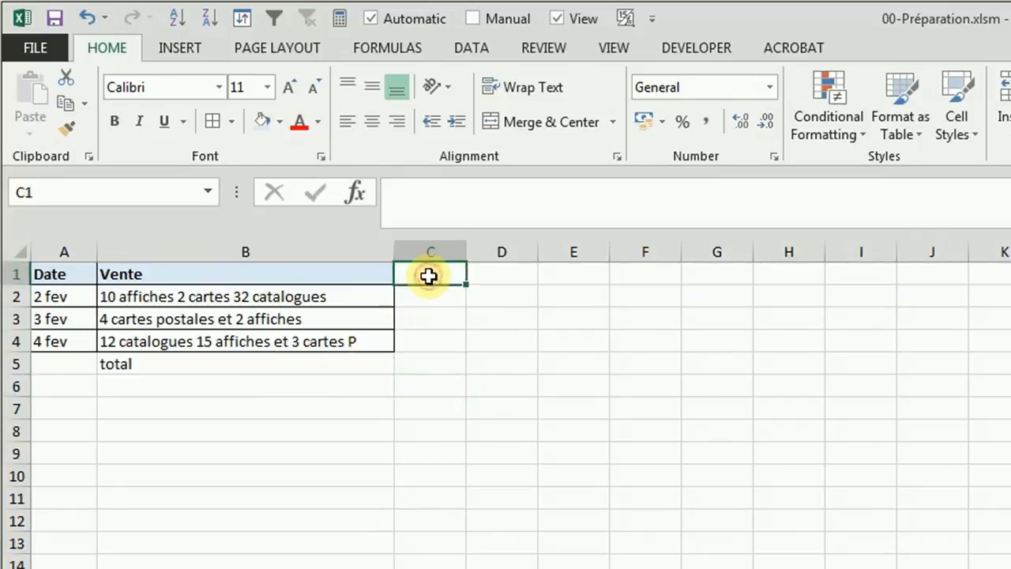
text(Cart)
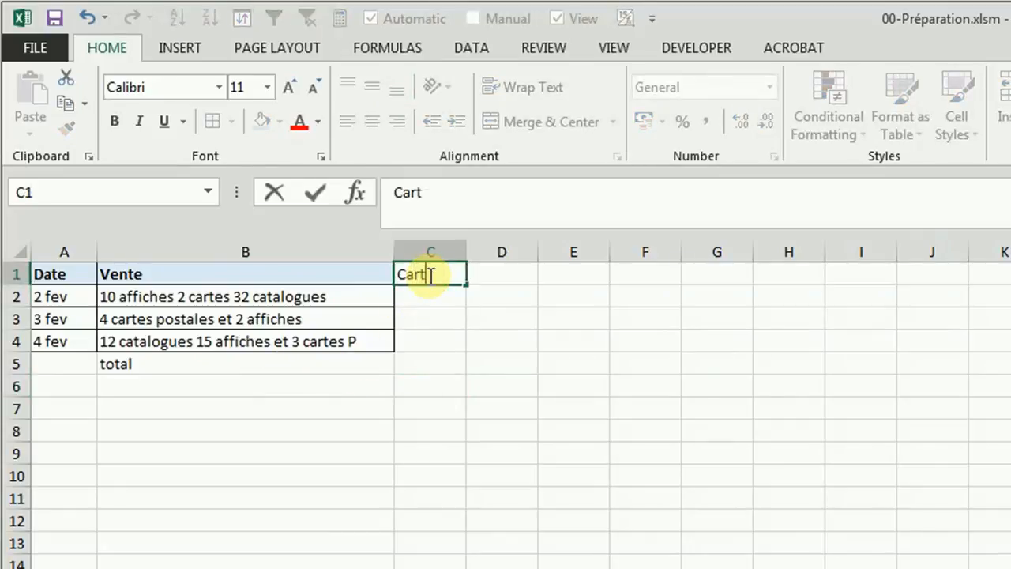
text(es postales)
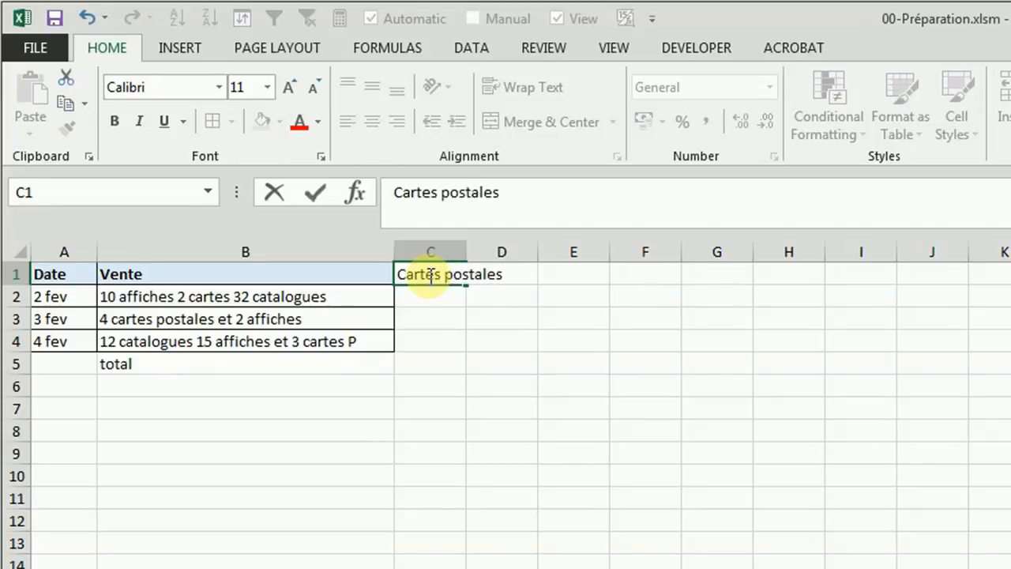
key(Tab)
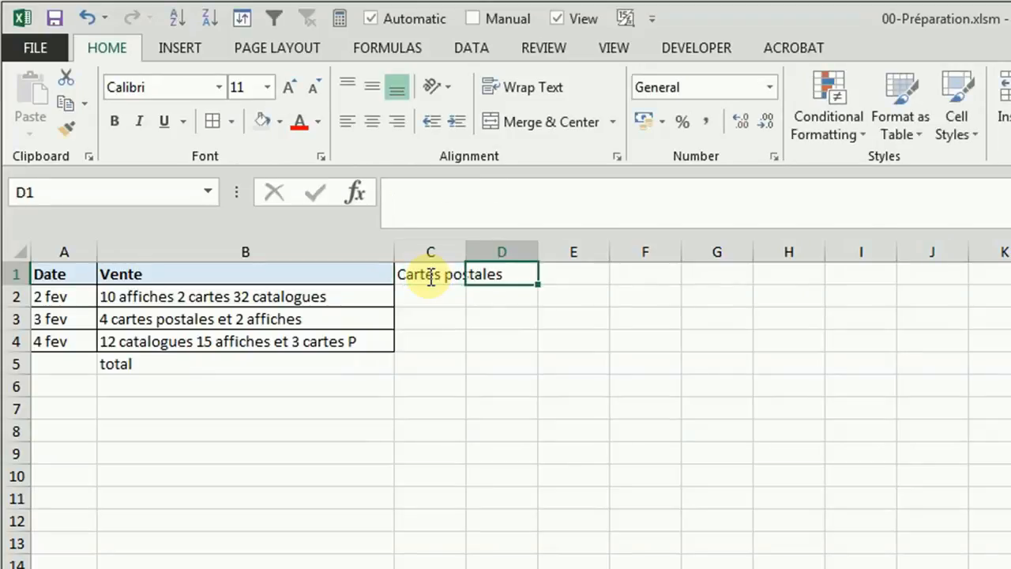
text(Affiches)
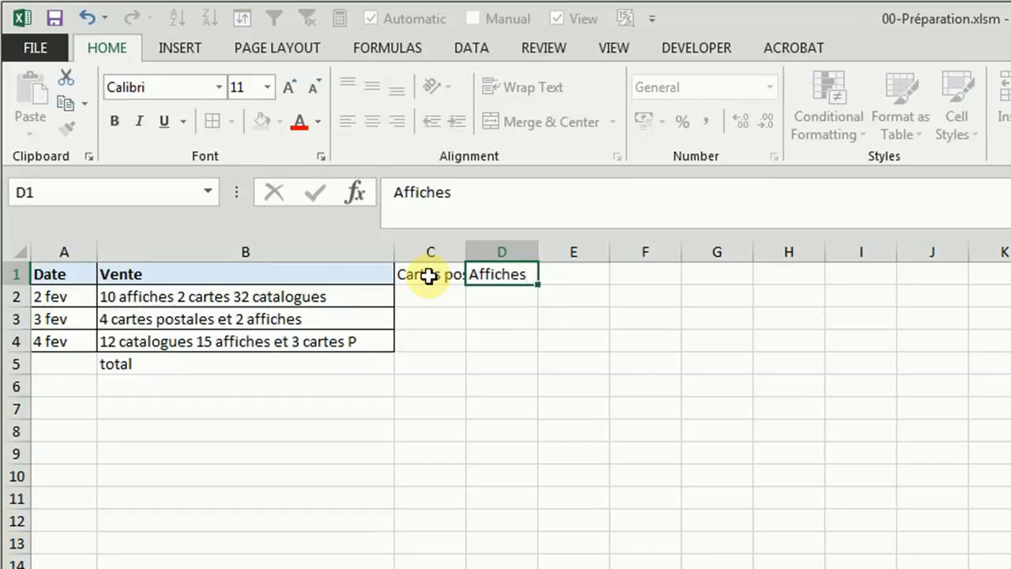
key(Tab)
text(Cat)
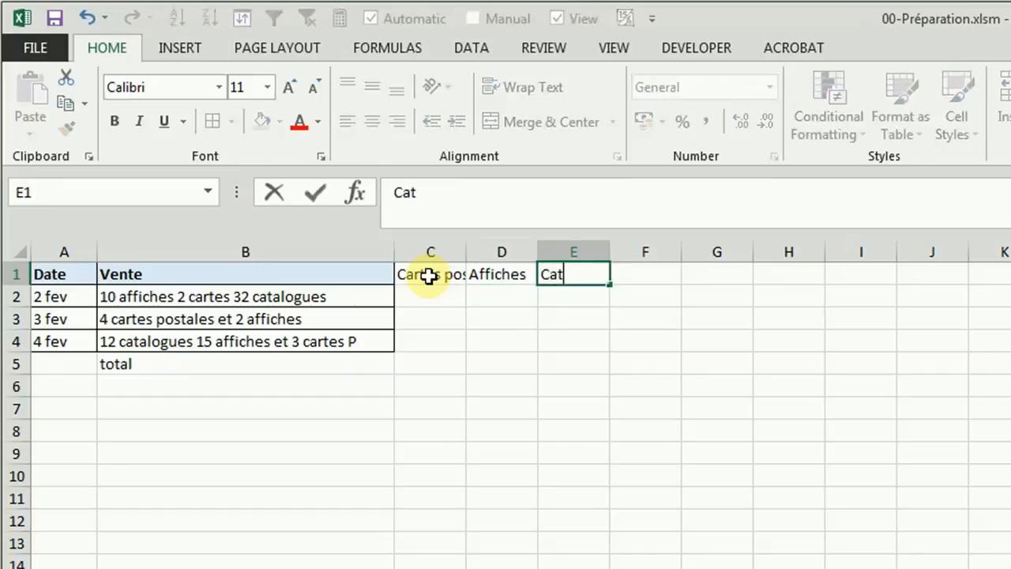
text(alugues)
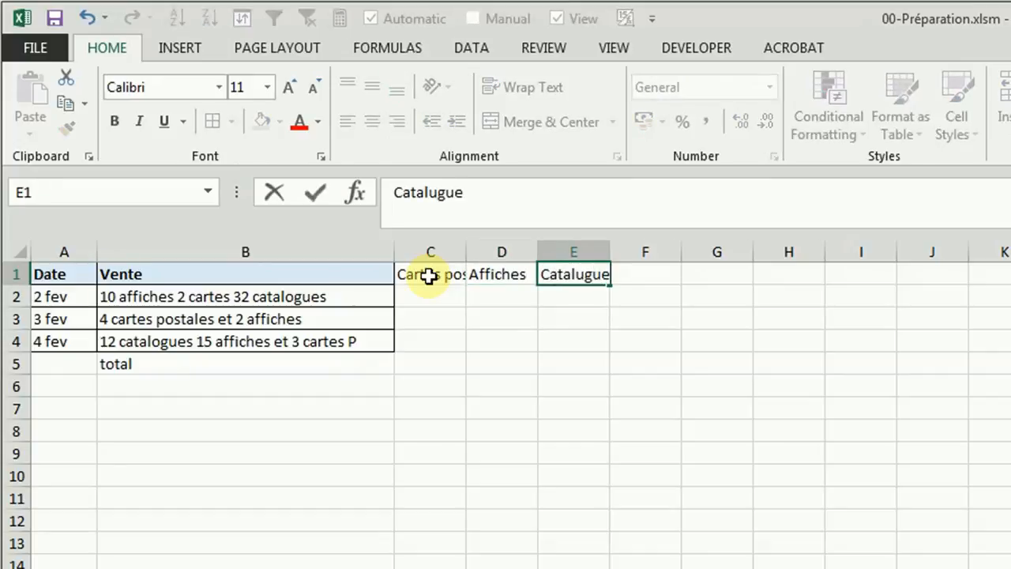
click(589, 270)
key(BackSpace)
text(o)
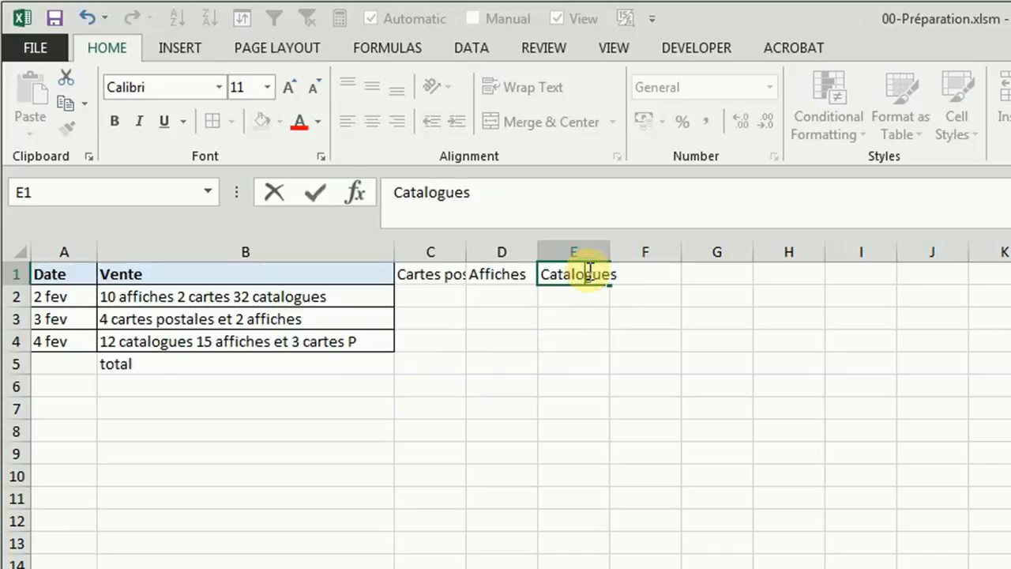
click(576, 388)
drag(450, 252, 591, 259)
drag(464, 253, 531, 251)
Step: Enter the 2 fev quantities manually: 2 in C2, 10 in D2 and 32 in E2
click(494, 293)
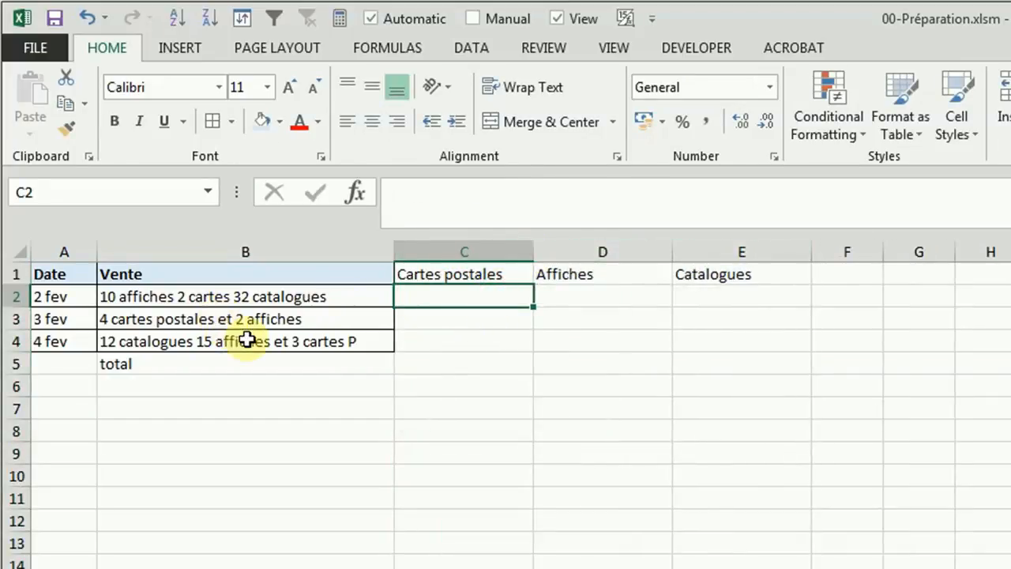
text(2)
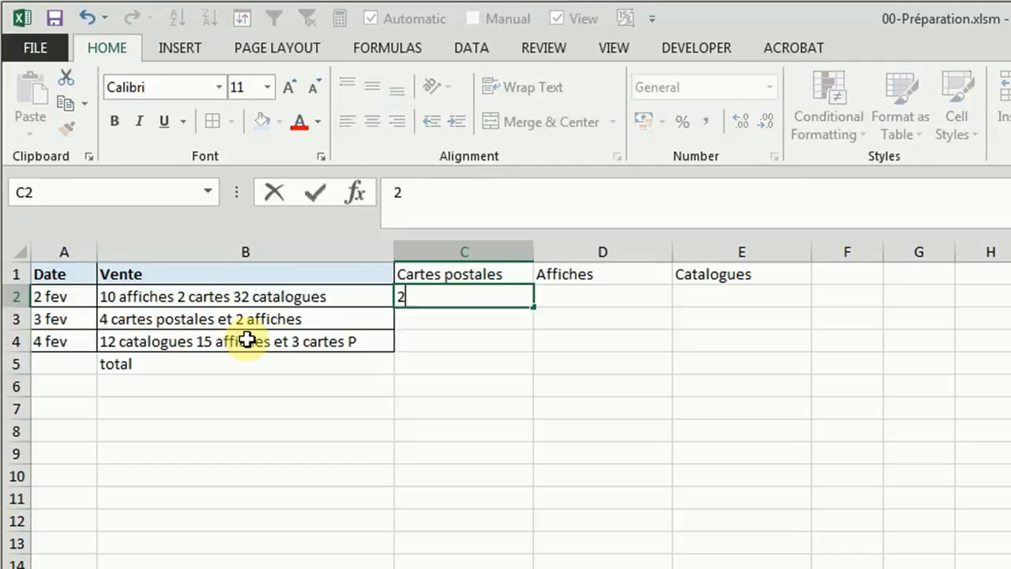
click(562, 295)
text(10)
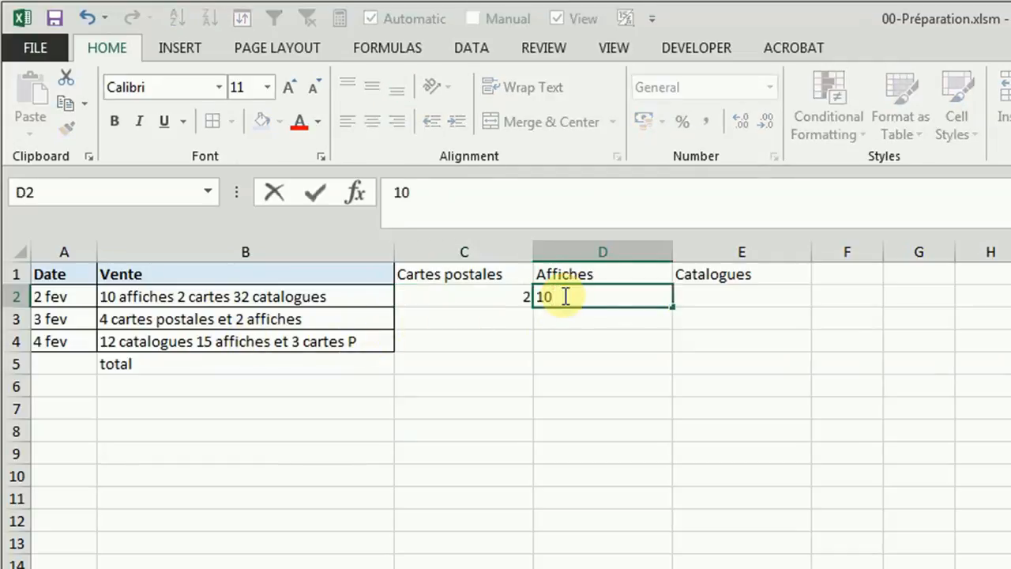
click(705, 297)
text(32)
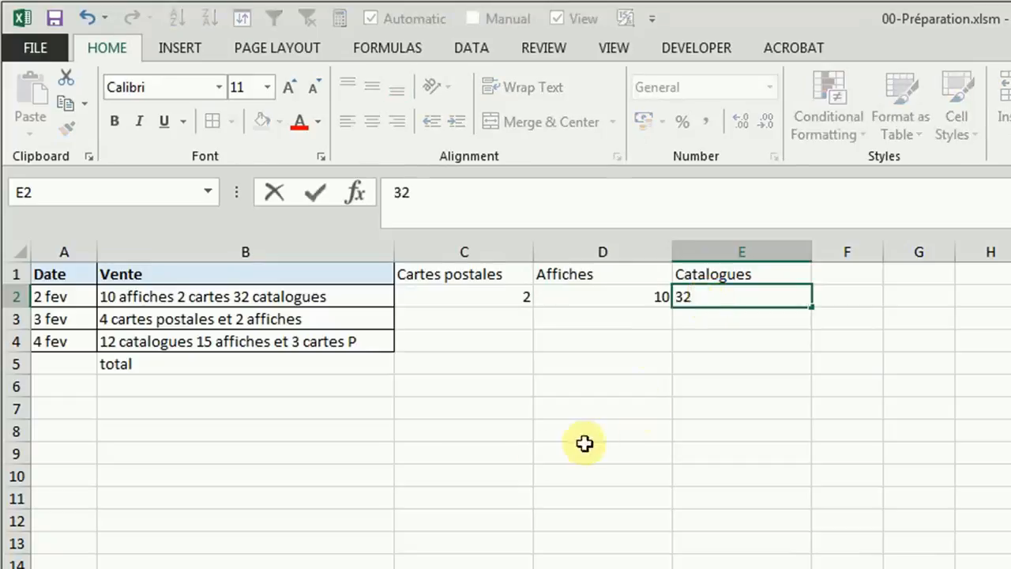
click(524, 455)
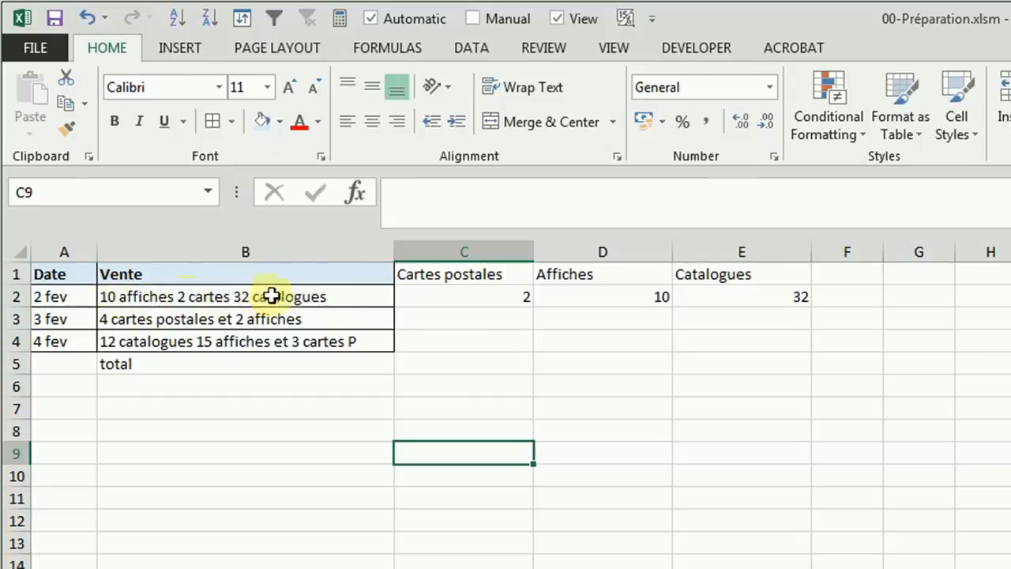
Step: Clear the manually entered quantities from C2:E2
drag(500, 300, 792, 302)
key(Delete)
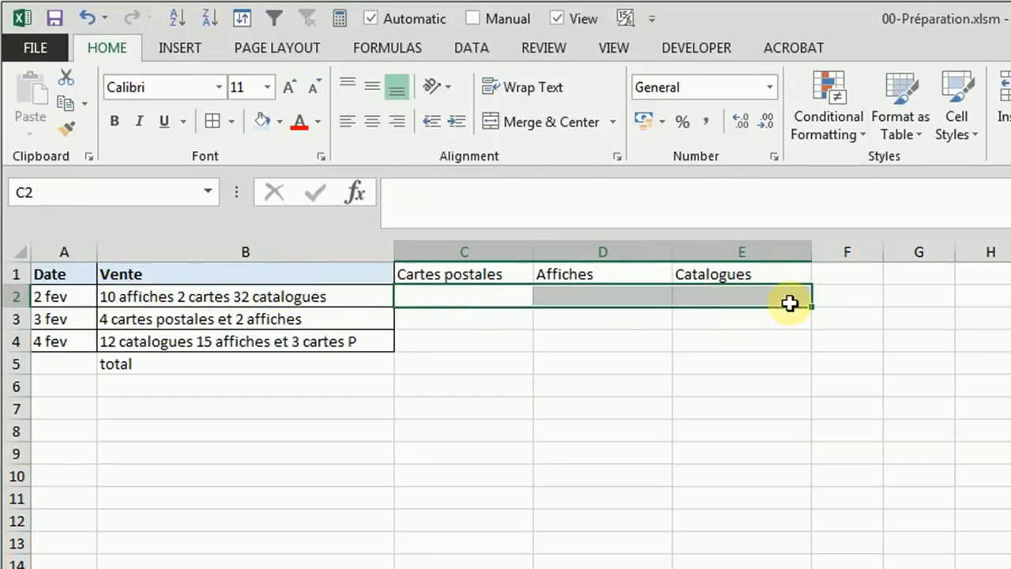
click(461, 318)
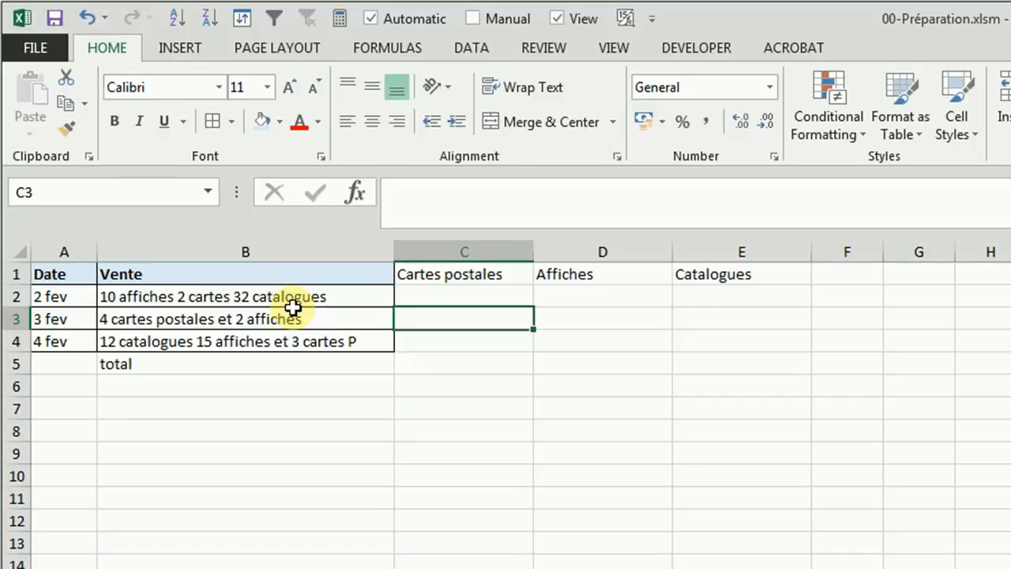
Step: Enter the formula =SEARCH("carte";B2) in C2 to find the position of "carte" in the sale text
click(467, 297)
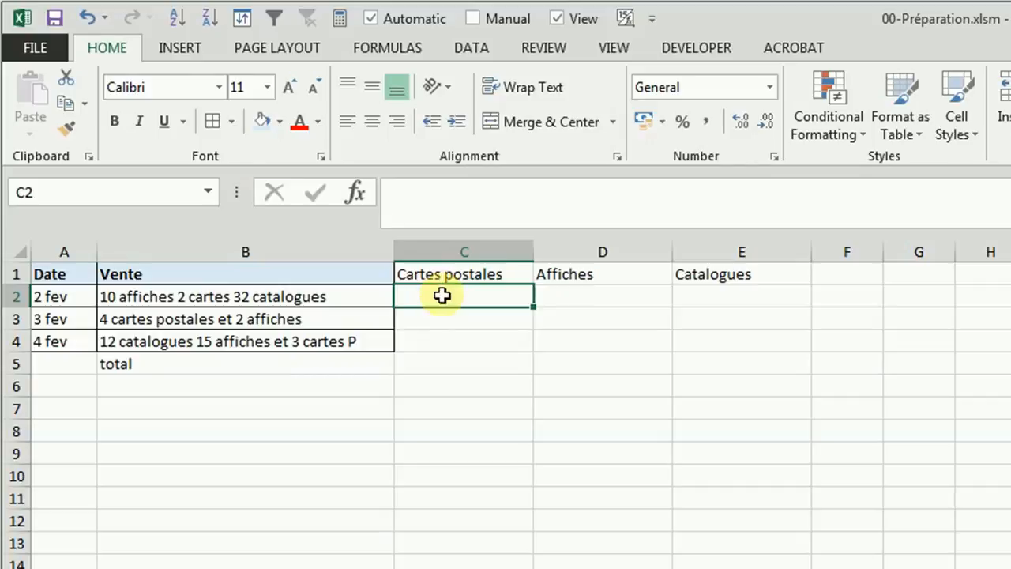
text(=)
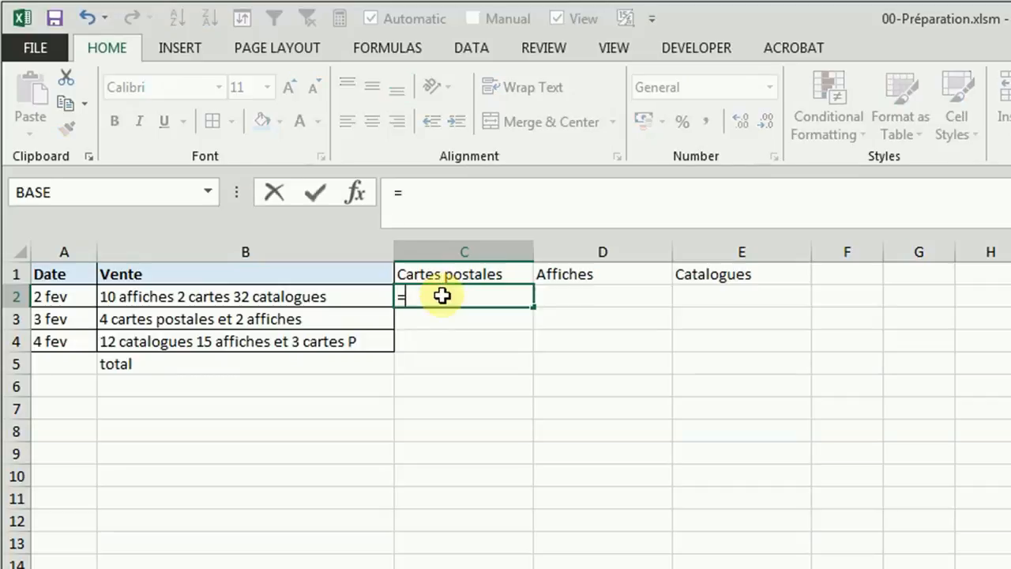
text(search()
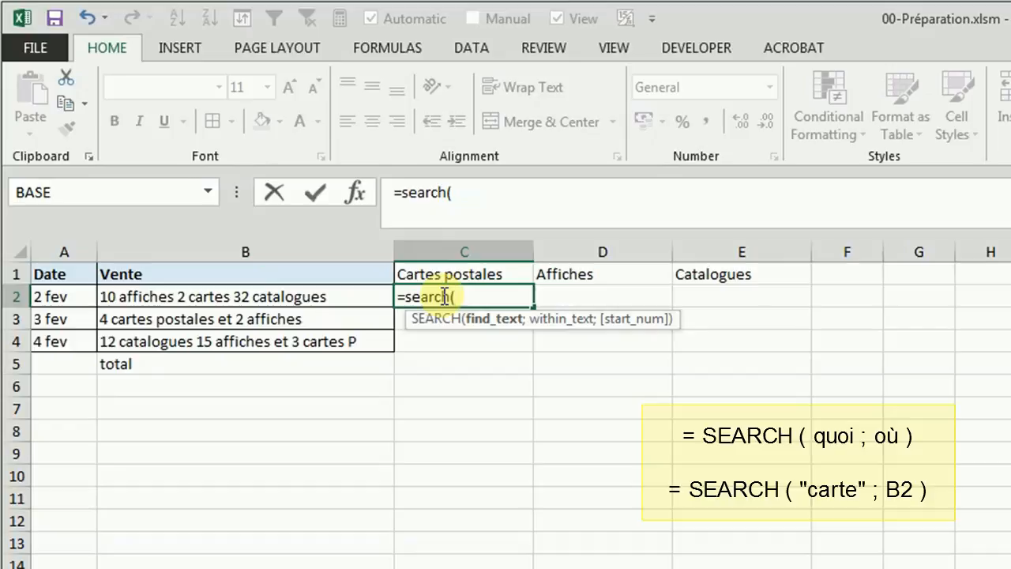
text("carte)
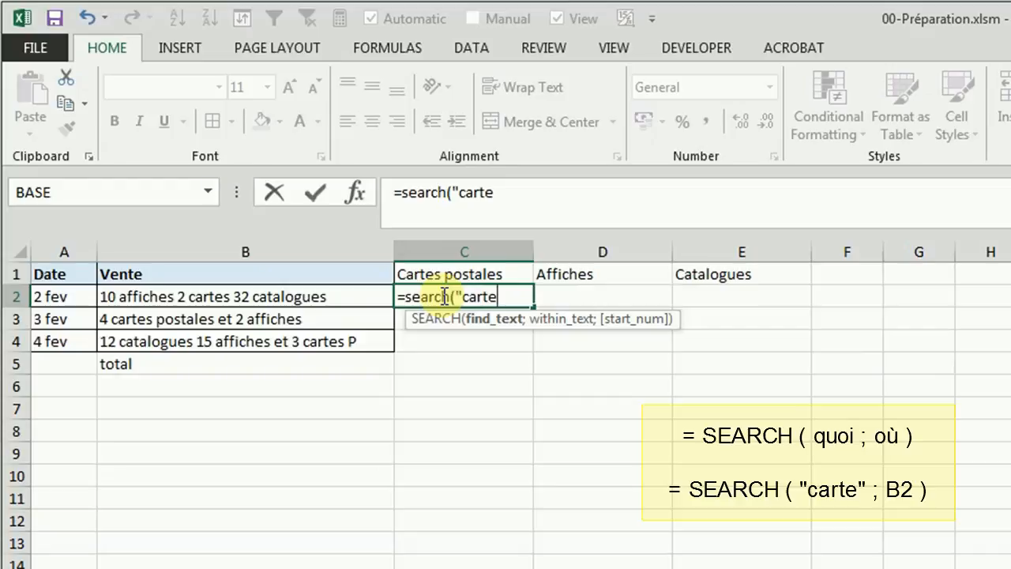
text(";)
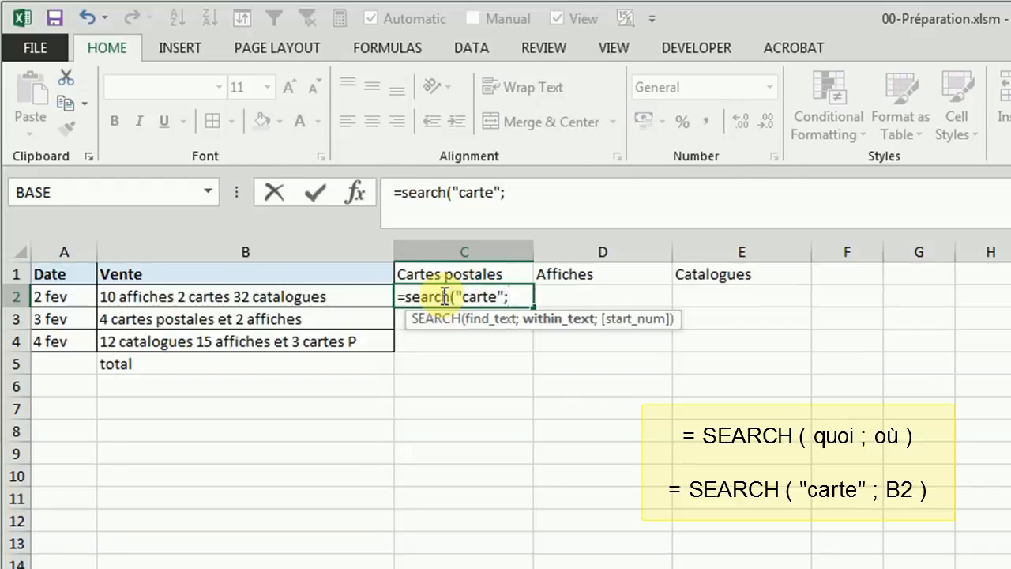
click(357, 296)
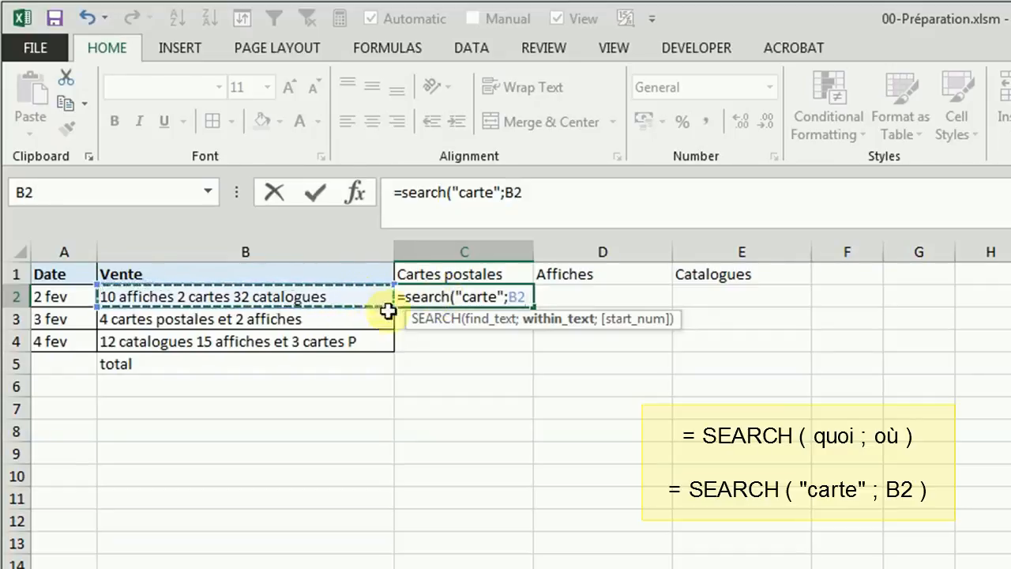
key(Return)
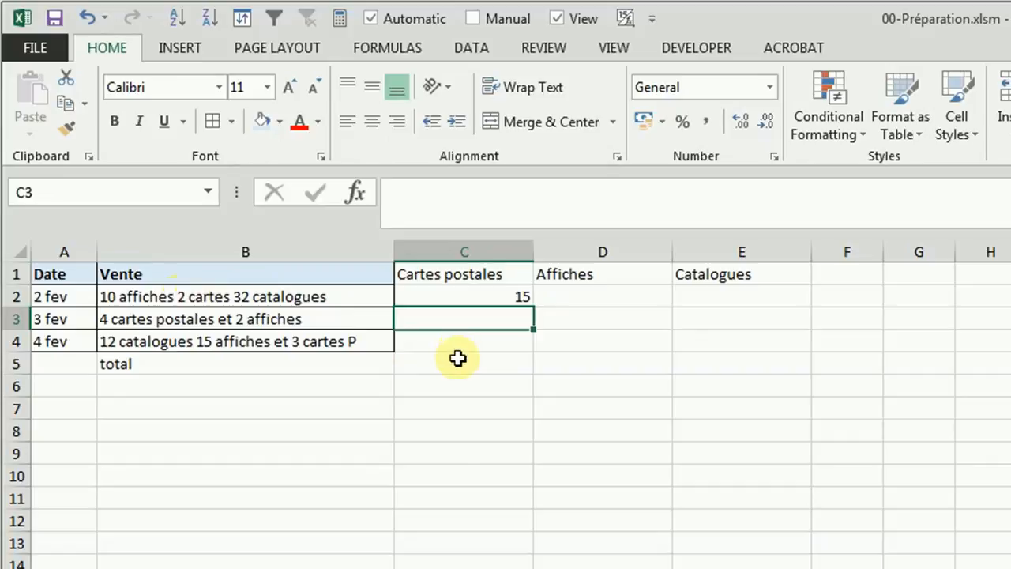
Step: Copy the formula text from C2 into C3 and subtract 3, making it =SEARCH("carte";B2)-3
click(509, 296)
drag(558, 192, 327, 192)
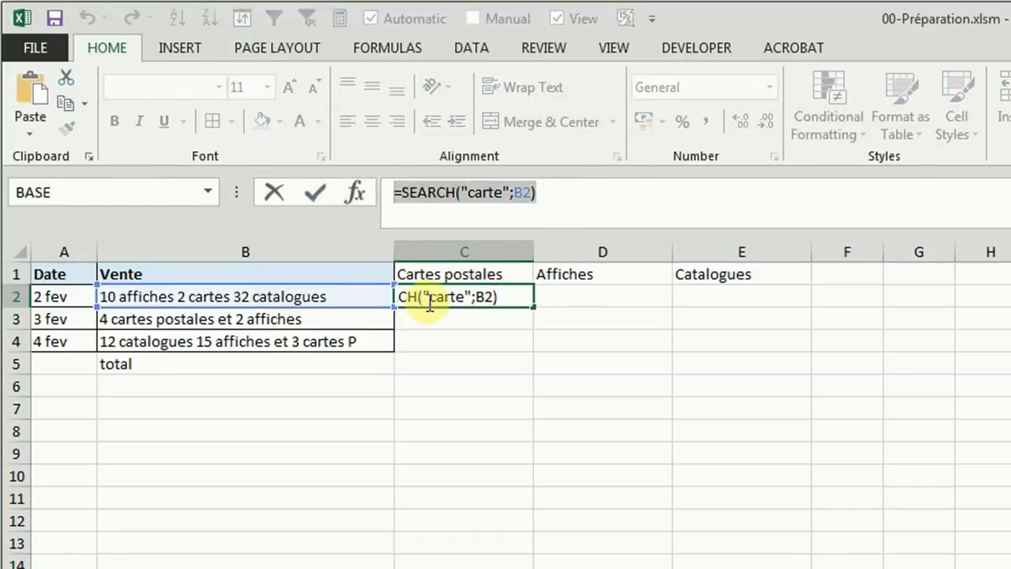
key(Escape)
click(449, 322)
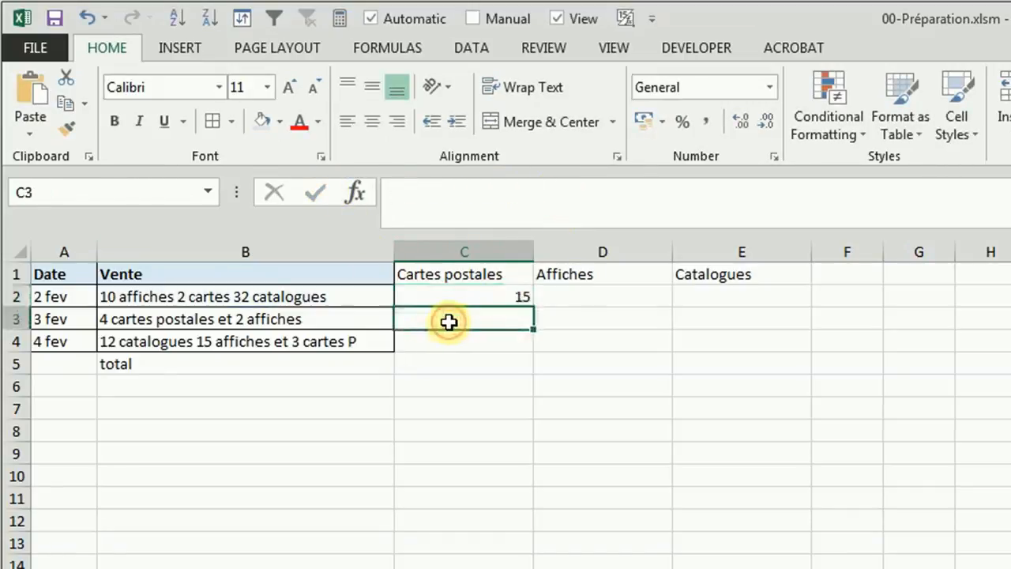
double_click(449, 320)
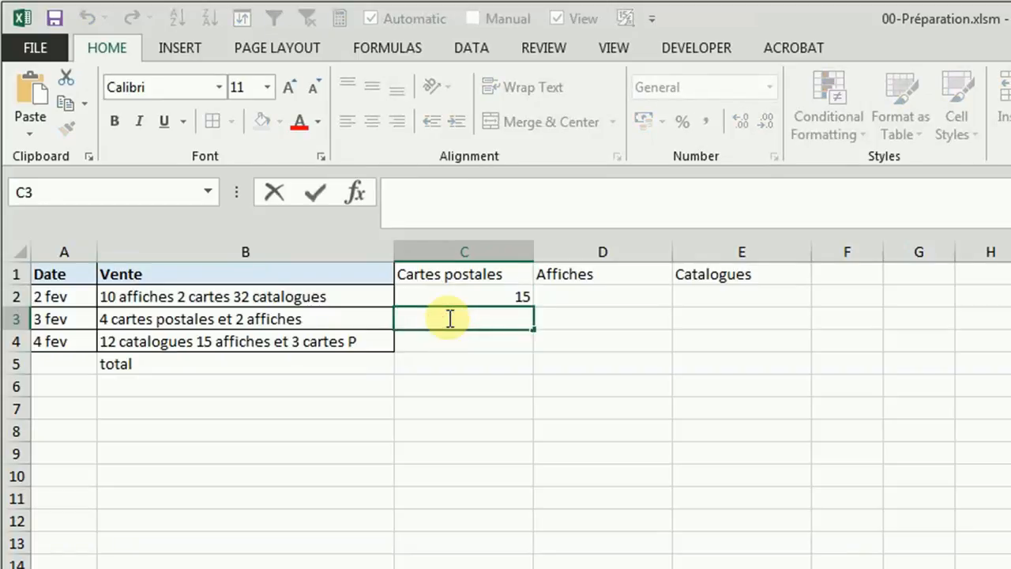
key(ctrl+v)
click(544, 192)
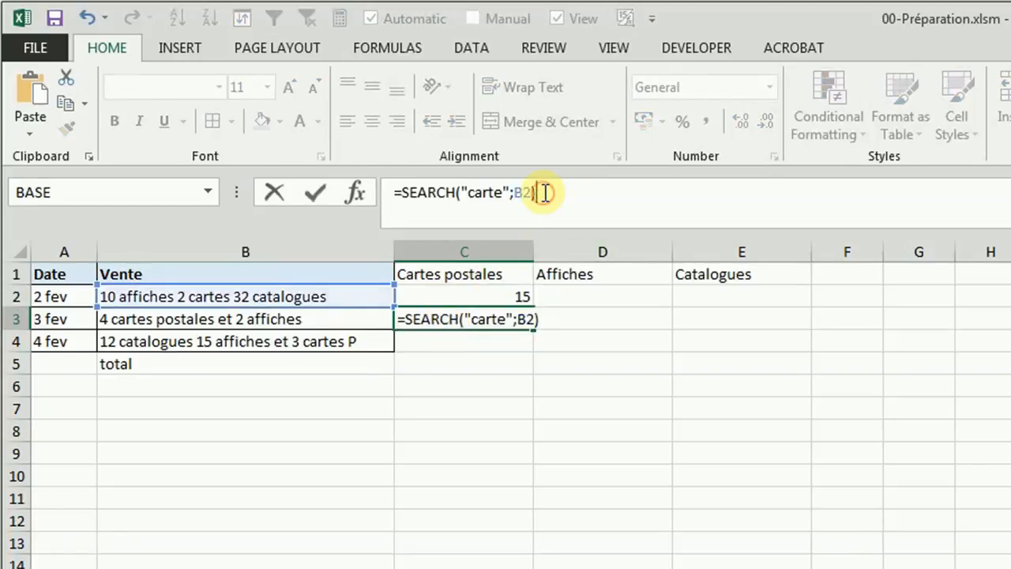
text(-3)
key(Return)
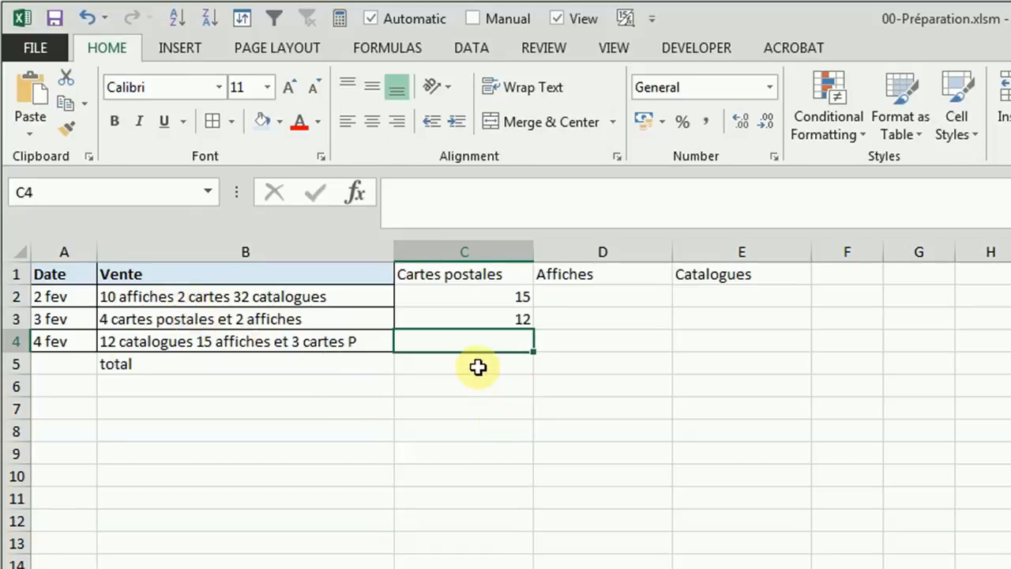
Step: Enter the formula =MID(B2;12;3) in C4 to extract three characters starting at position 12
text(=mid)
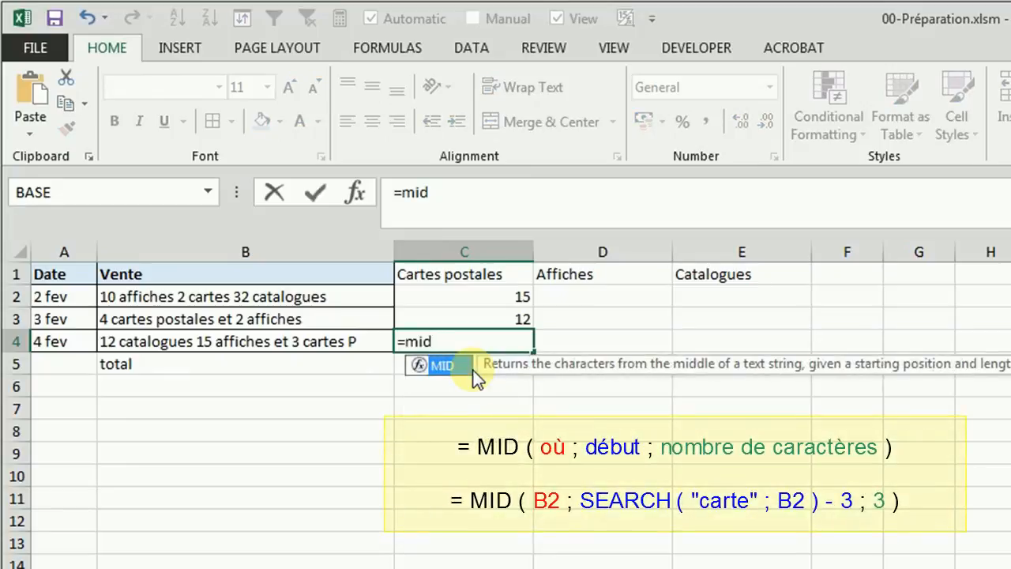
text(()
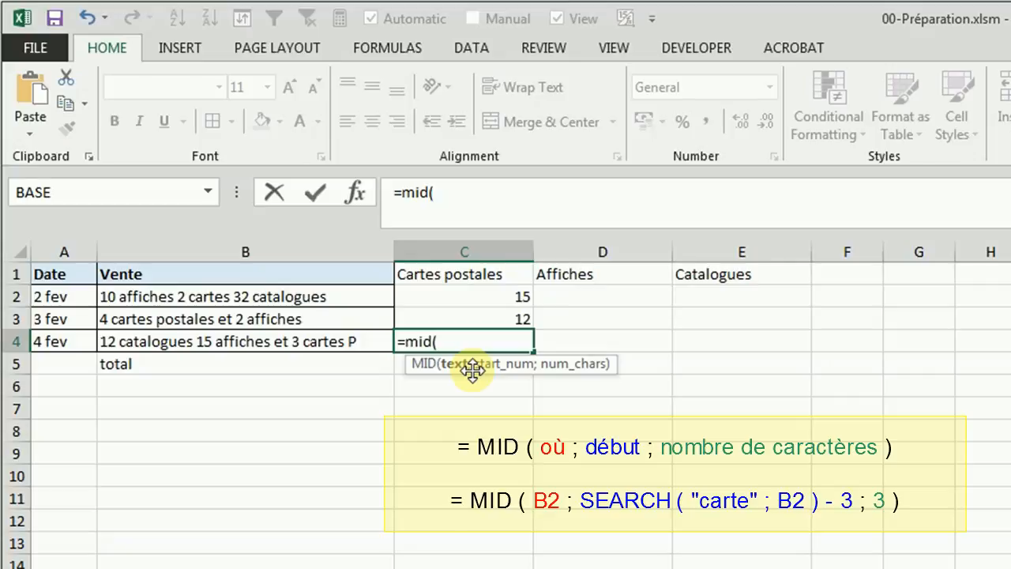
click(290, 296)
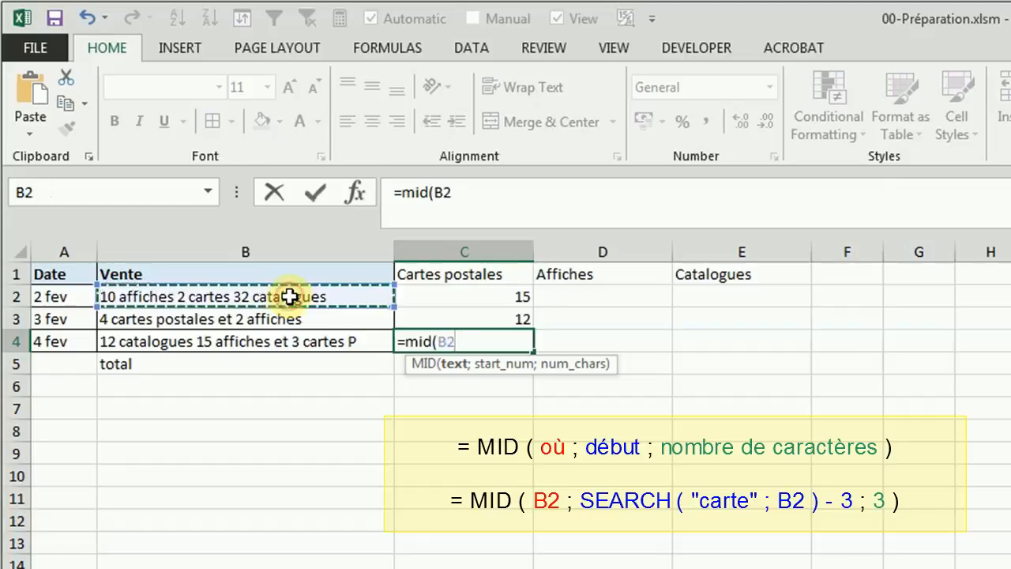
text(;)
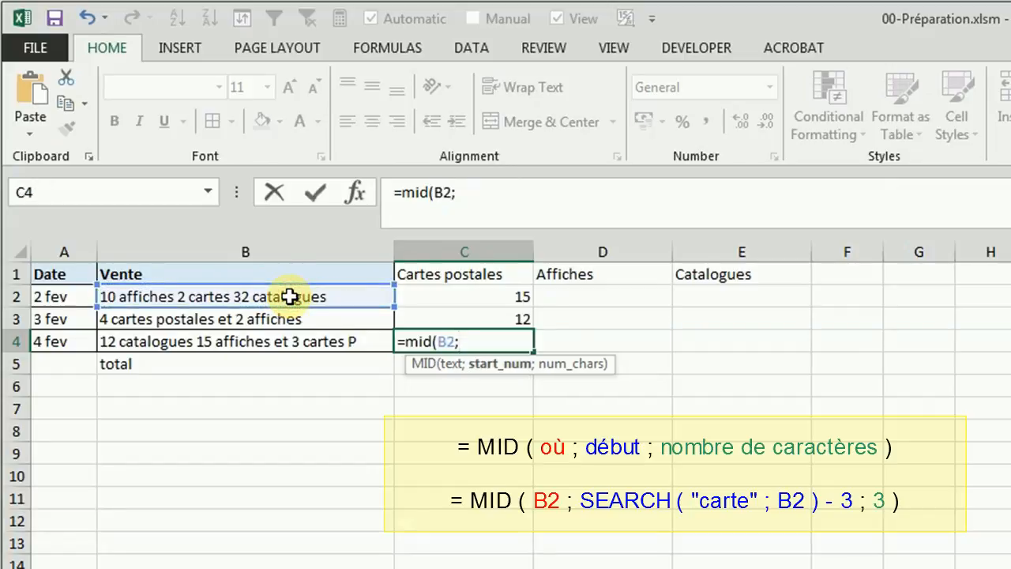
text(12;)
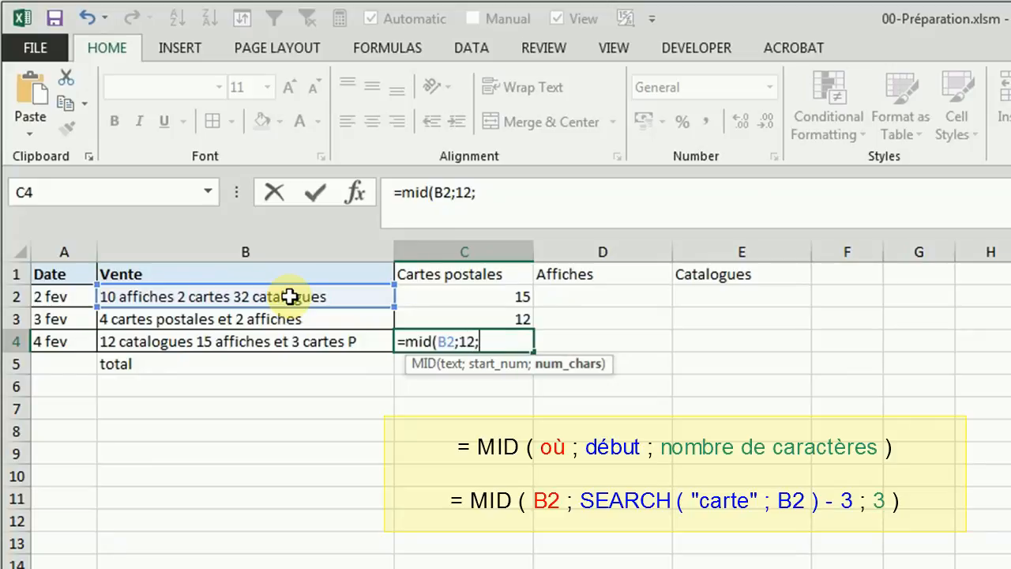
text(3))
key(Return)
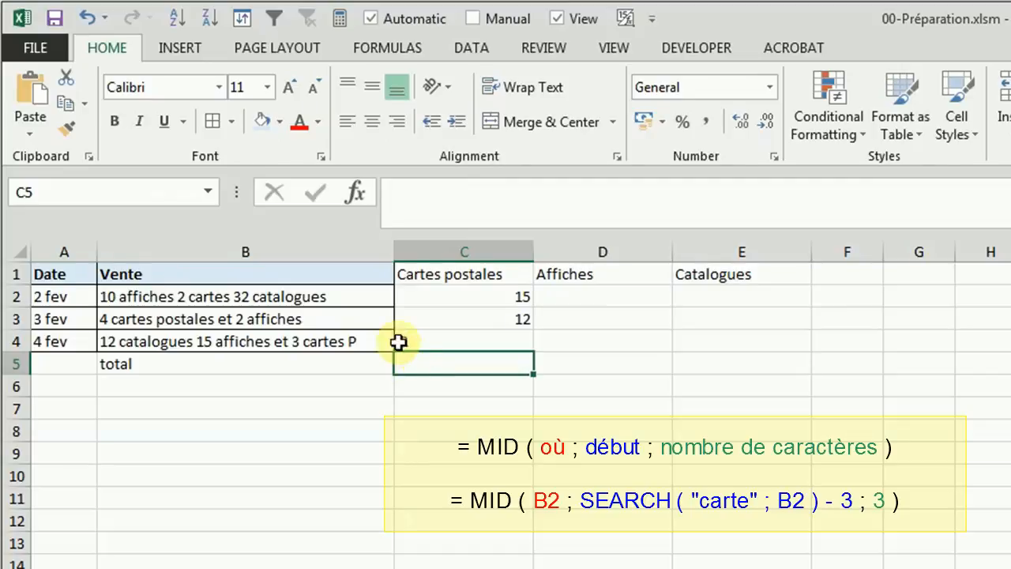
Step: Replace the spaces around the 2 in B2 with periods, giving "10 affiches.2.cartes 32 catalogues"
click(176, 294)
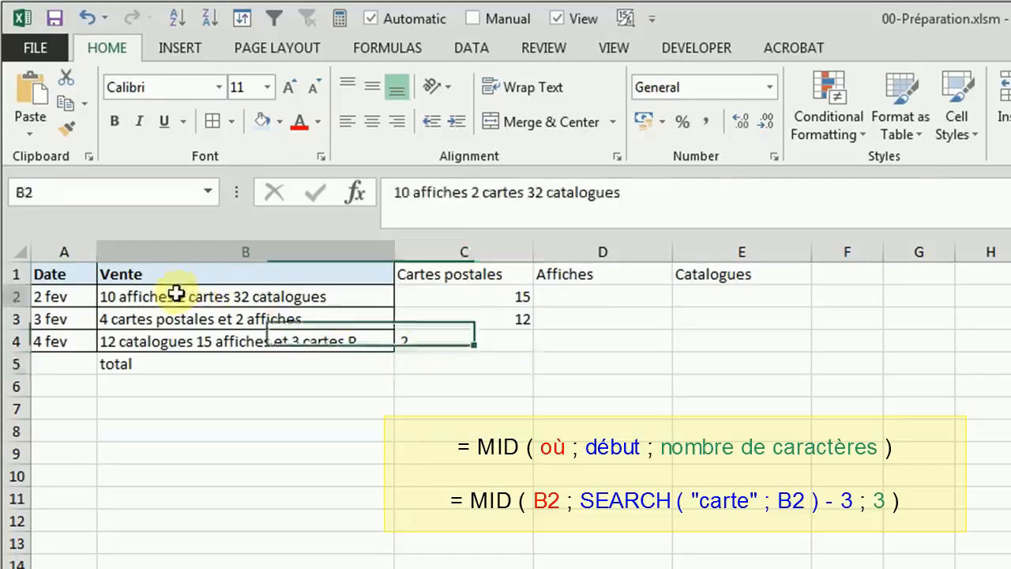
click(471, 194)
key(BackSpace)
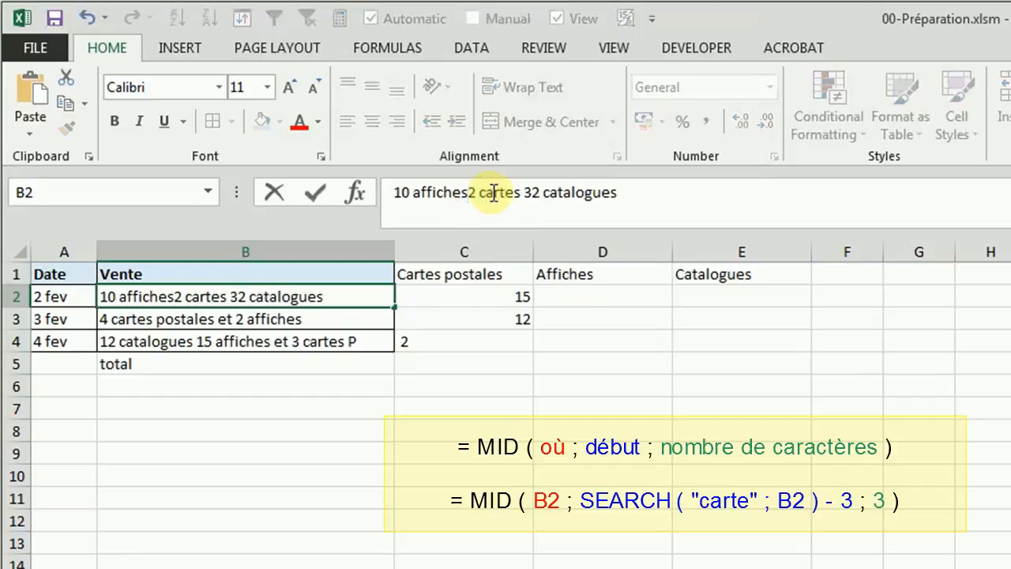
text(.)
key(Right)
key(Delete)
text(.)
key(ctrl+Return)
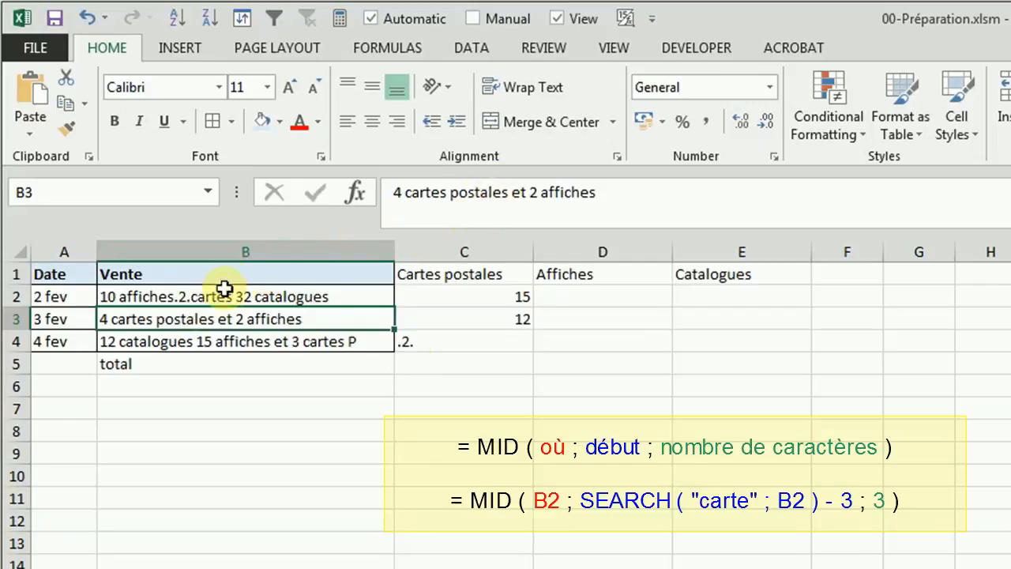
Step: Replace the periods around the 2 in B2 with spaces, giving "10 affiches 2 cartes 32 catalogues"
click(225, 288)
click(484, 194)
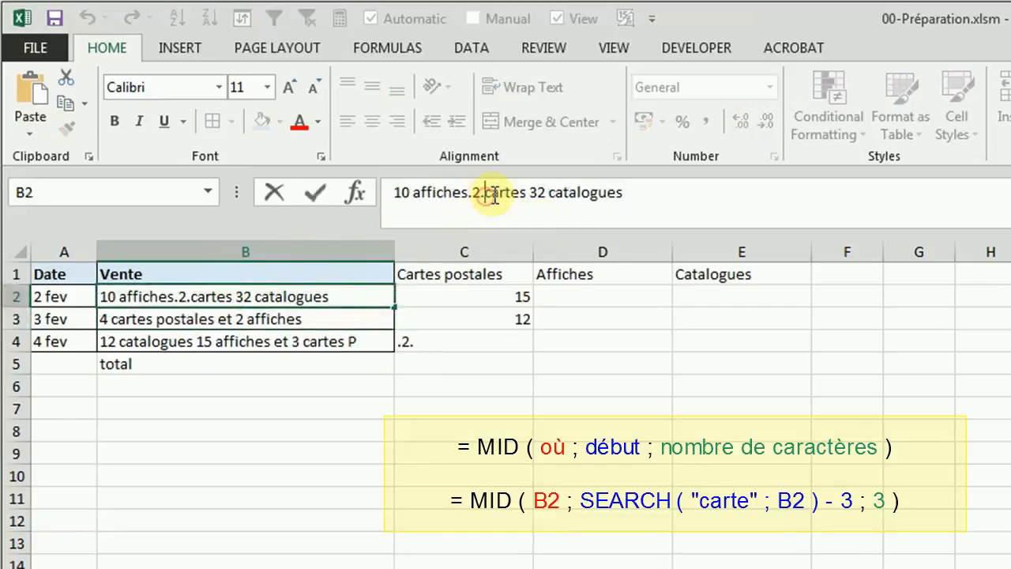
key(BackSpace)
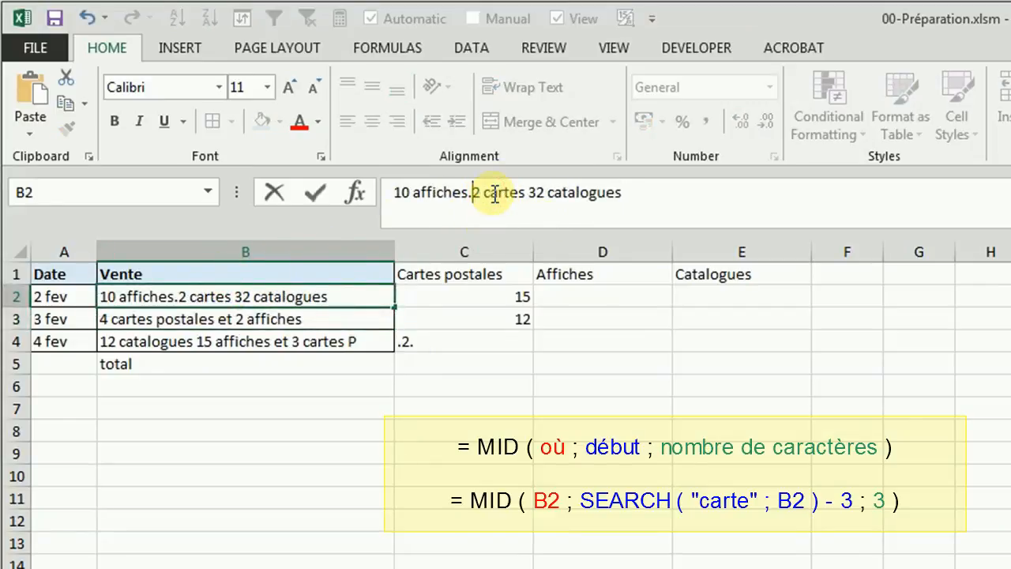
key(BackSpace)
key(Return)
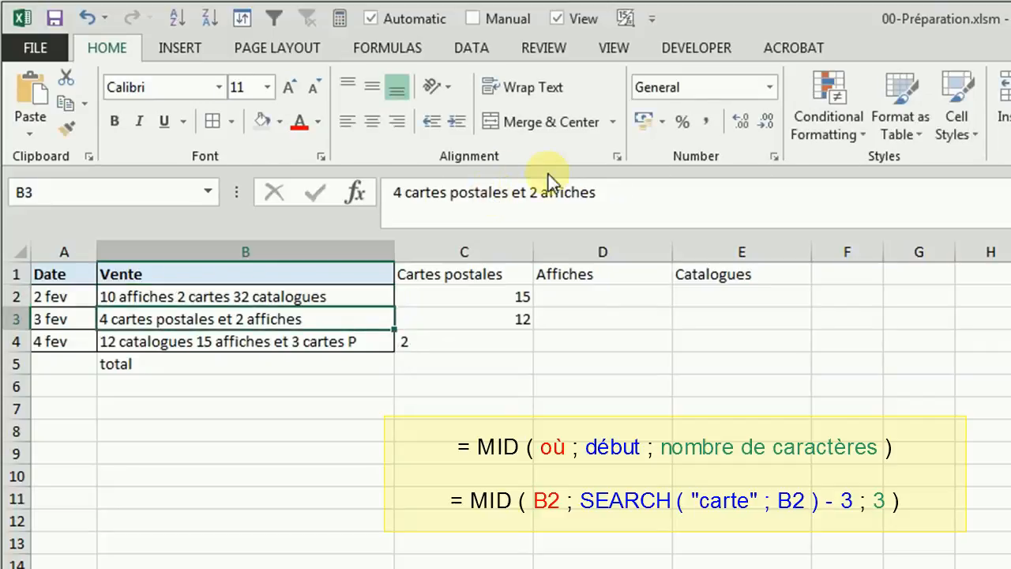
Step: Replace the start position 12 in C4 with the SEARCH expression from C3, making it =MID(B2;SEARCH("carte";B2)-3;3)
click(448, 339)
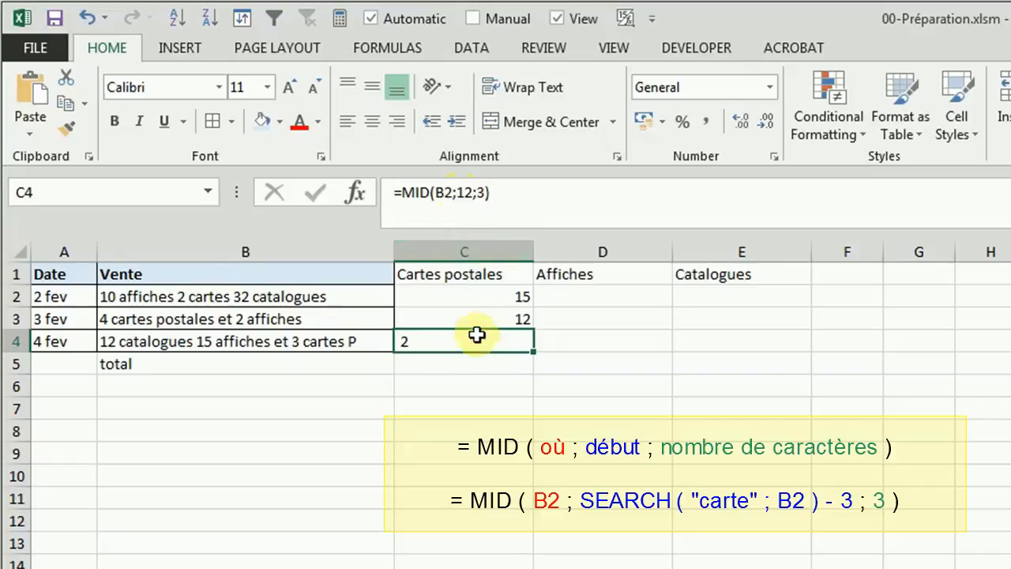
click(478, 317)
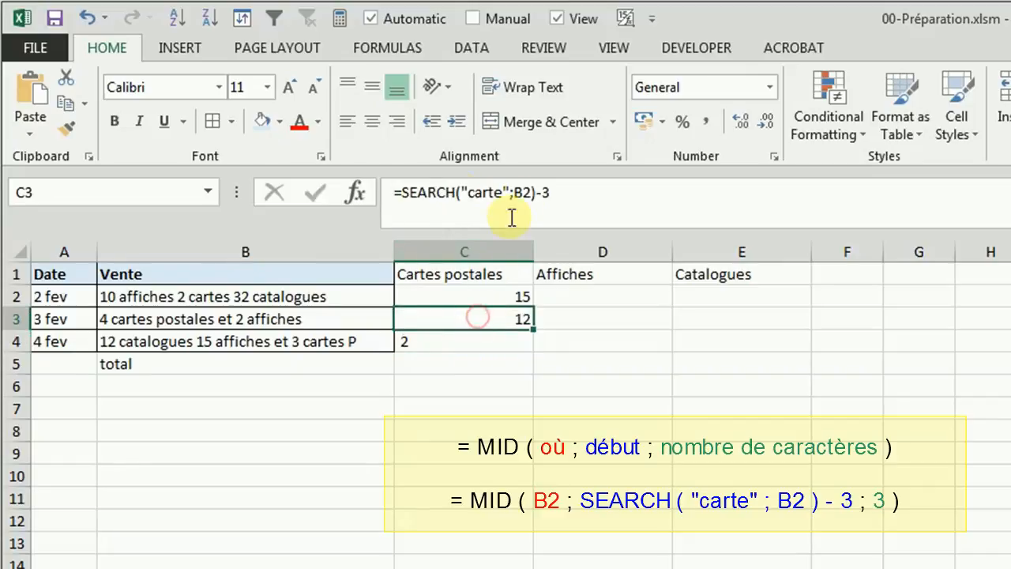
drag(569, 194, 404, 192)
key(ctrl+c)
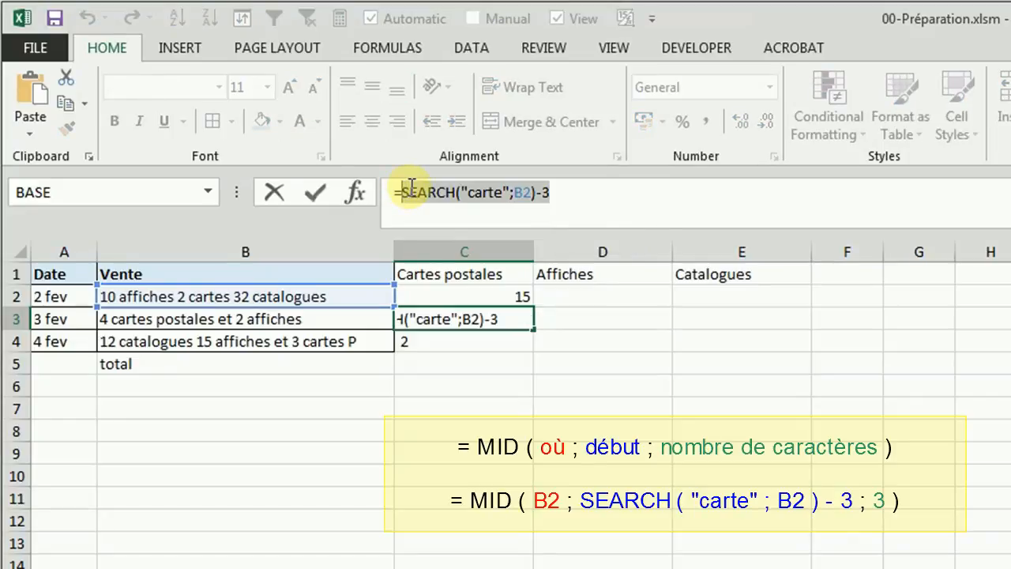
key(Escape)
click(422, 340)
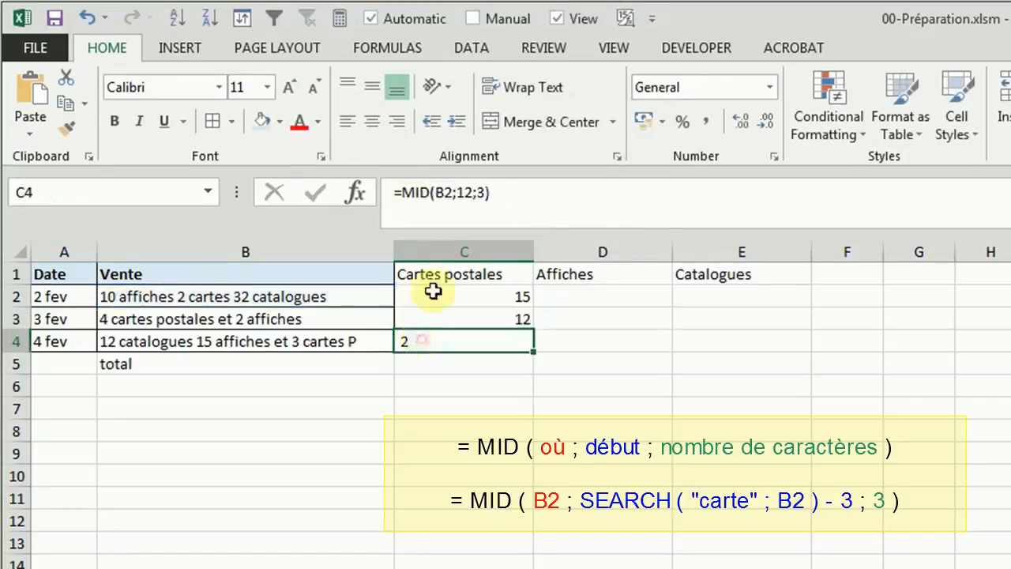
click(466, 192)
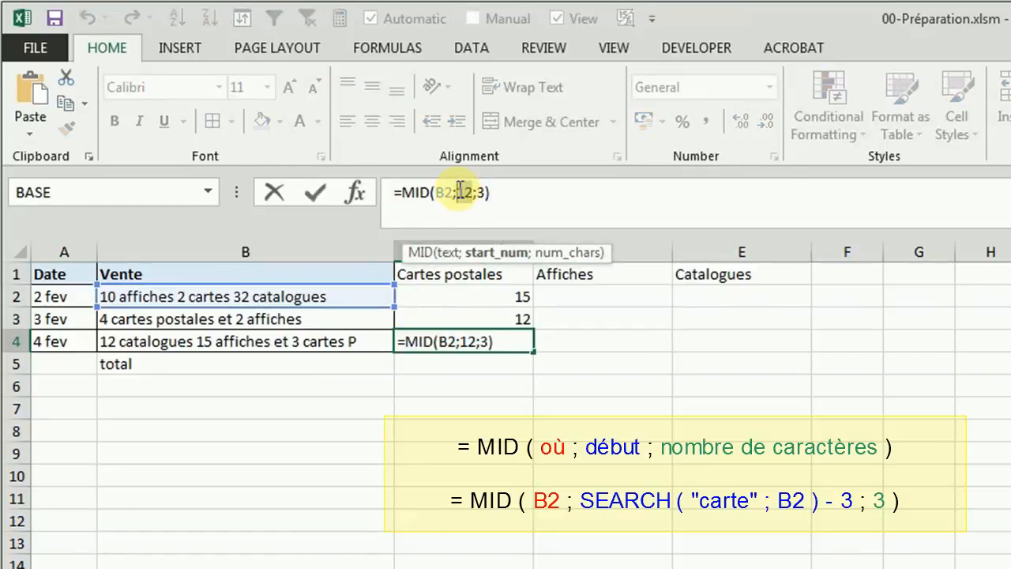
key(ctrl+v)
key(Return)
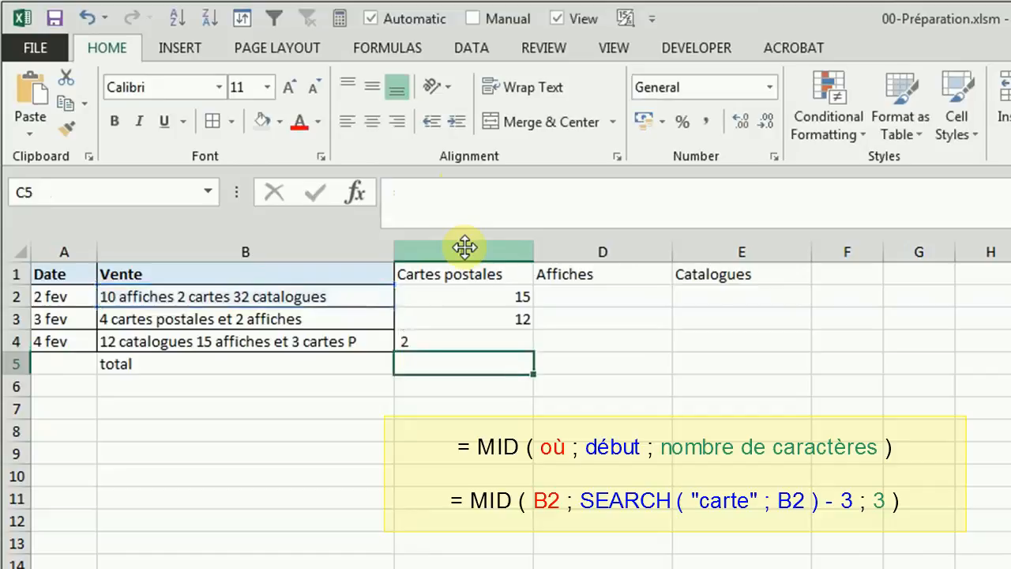
click(414, 341)
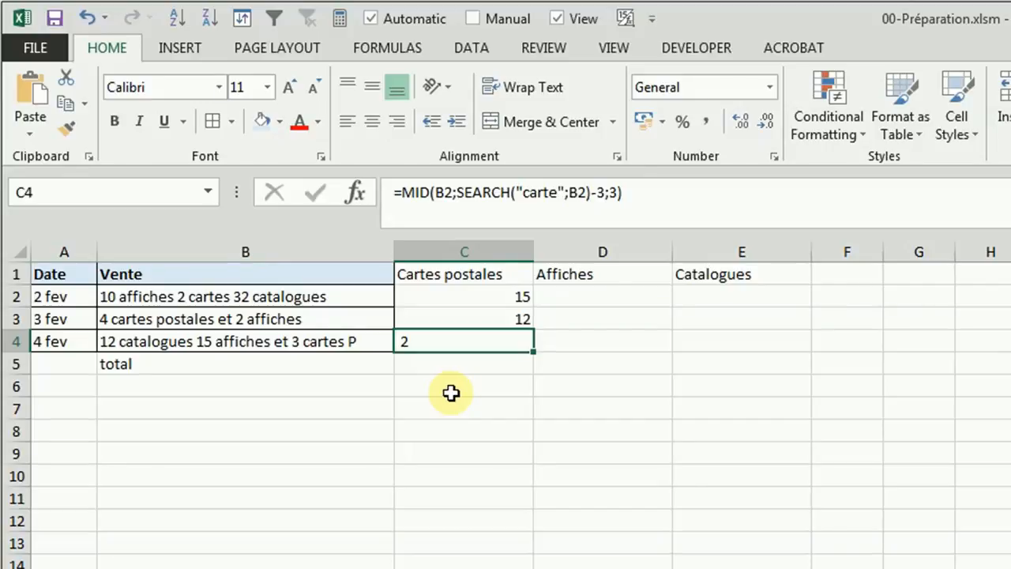
click(422, 365)
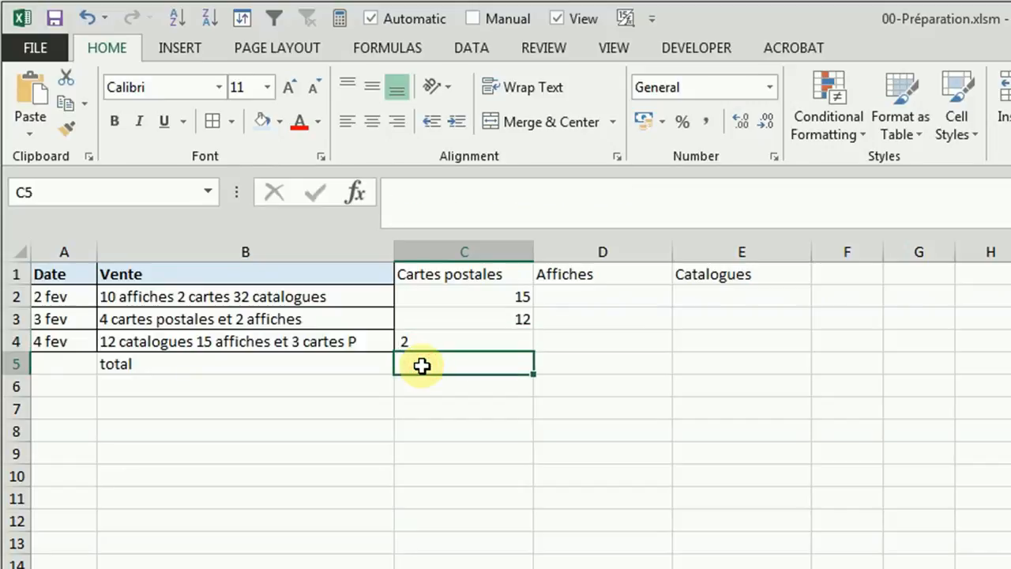
text(TRIM)
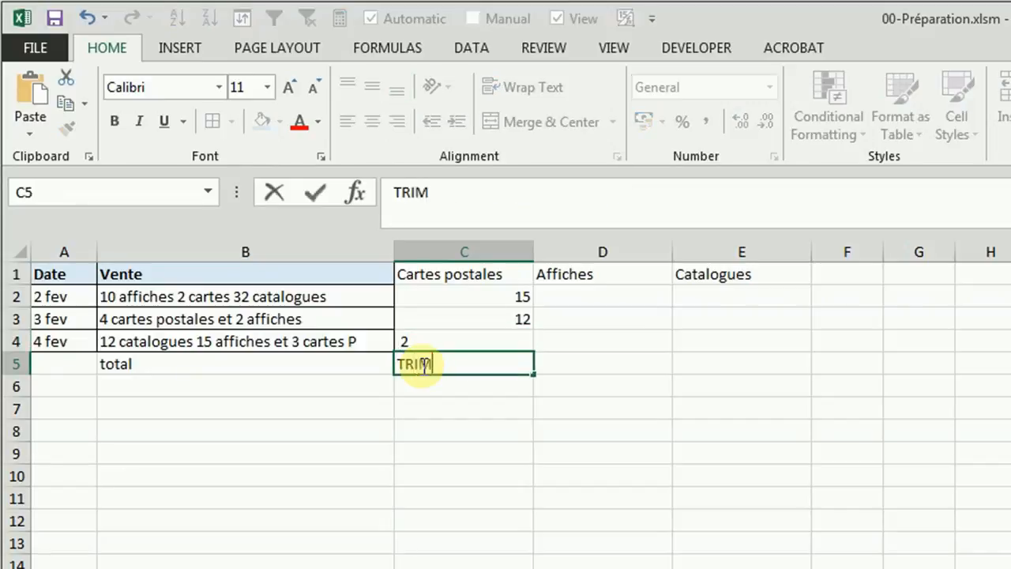
text(()
key(BackSpace)
key(BackSpace)
key(BackSpace)
key(BackSpace)
key(BackSpace)
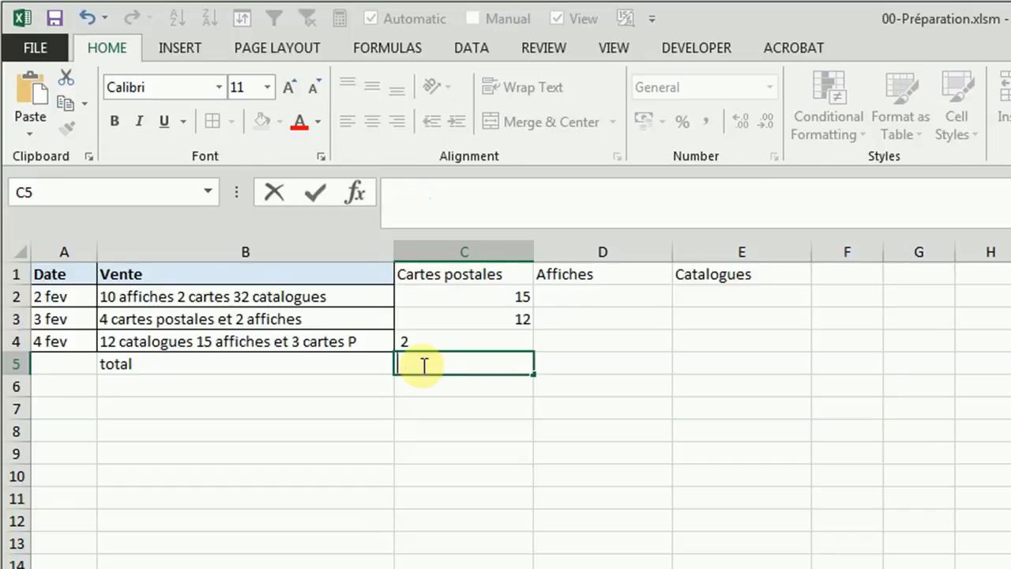
click(463, 431)
Step: Copy the formula text =MID(B2;SEARCH("carte";B2)-3;3) from C4 into C5
click(458, 347)
drag(639, 195, 349, 187)
key(ctrl+c)
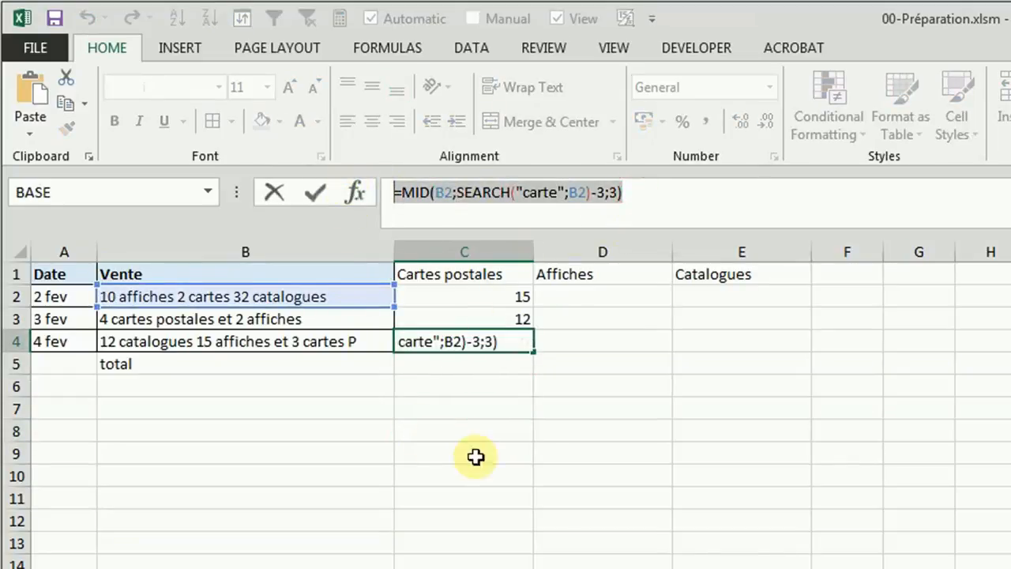
key(Escape)
double_click(436, 367)
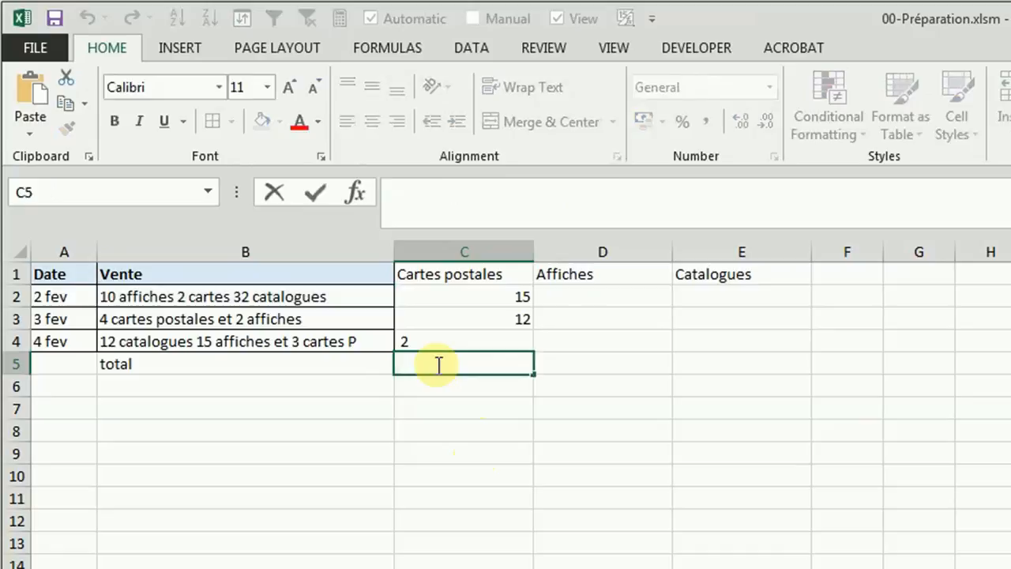
key(ctrl+v)
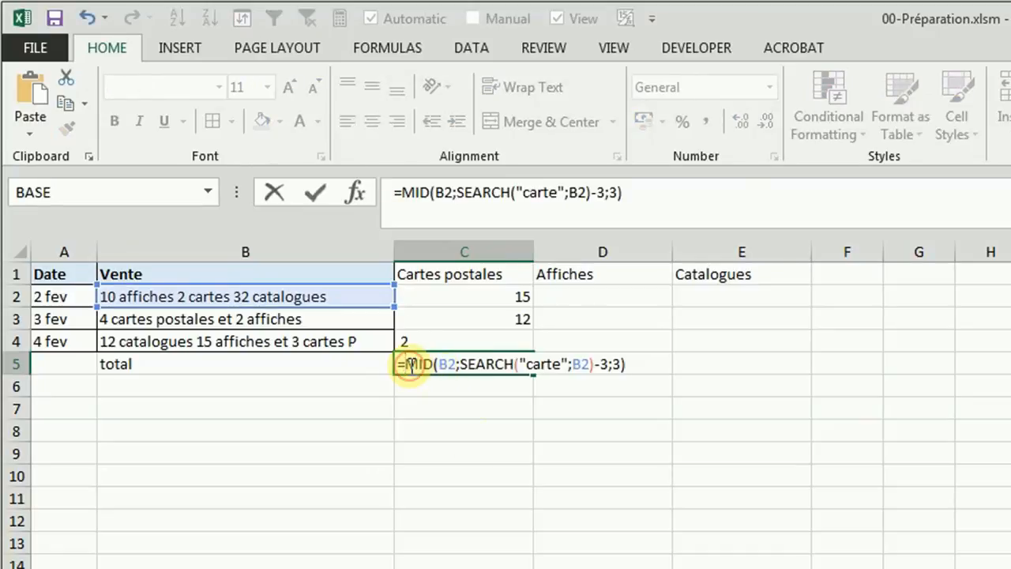
Step: Wrap the C5 formula in TRIM, making it =TRIM(MID(B2;SEARCH("carte";B2)-3;3))
click(410, 365)
text(TRIM)
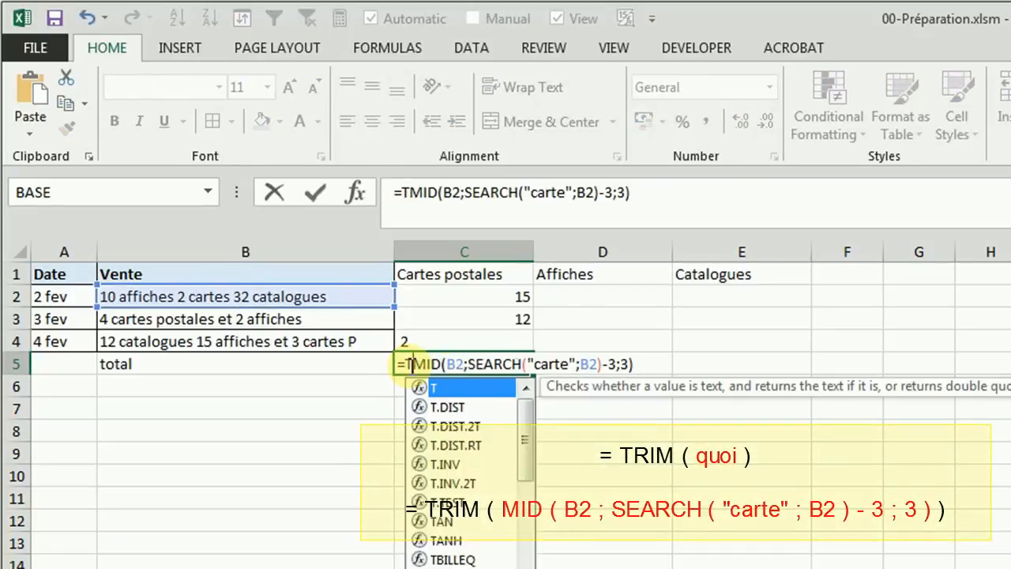
text(()
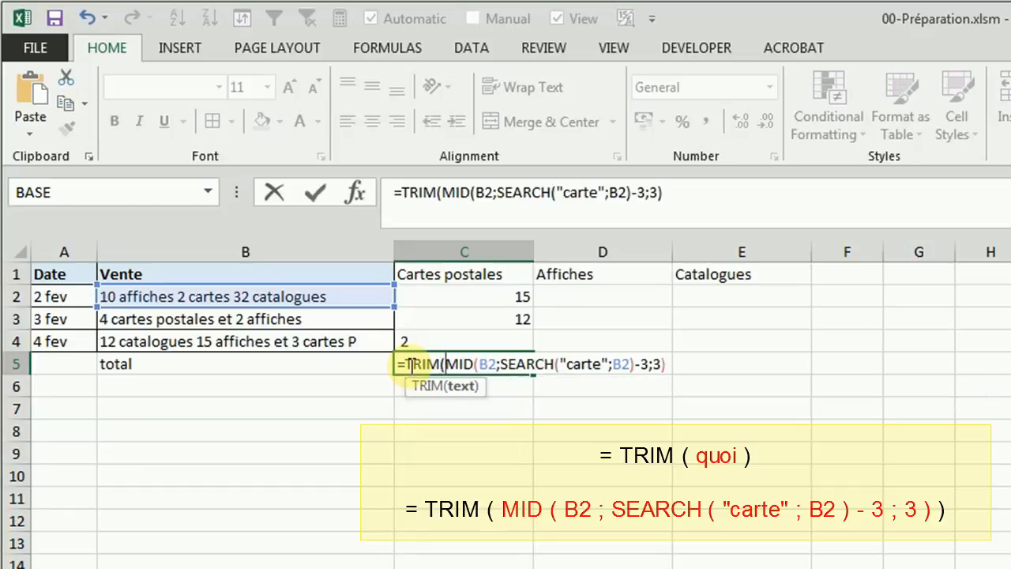
click(670, 194)
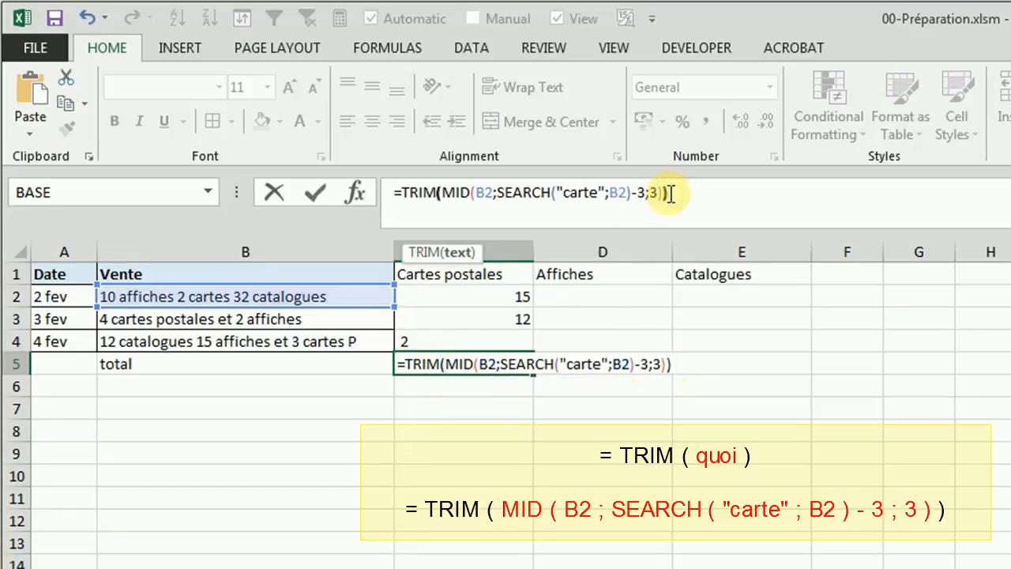
text())
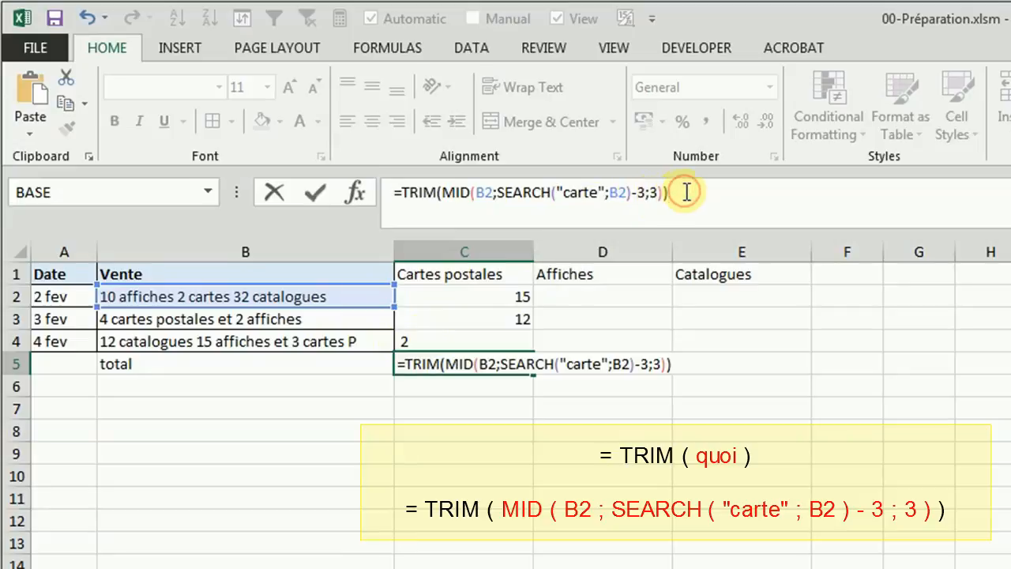
key(Return)
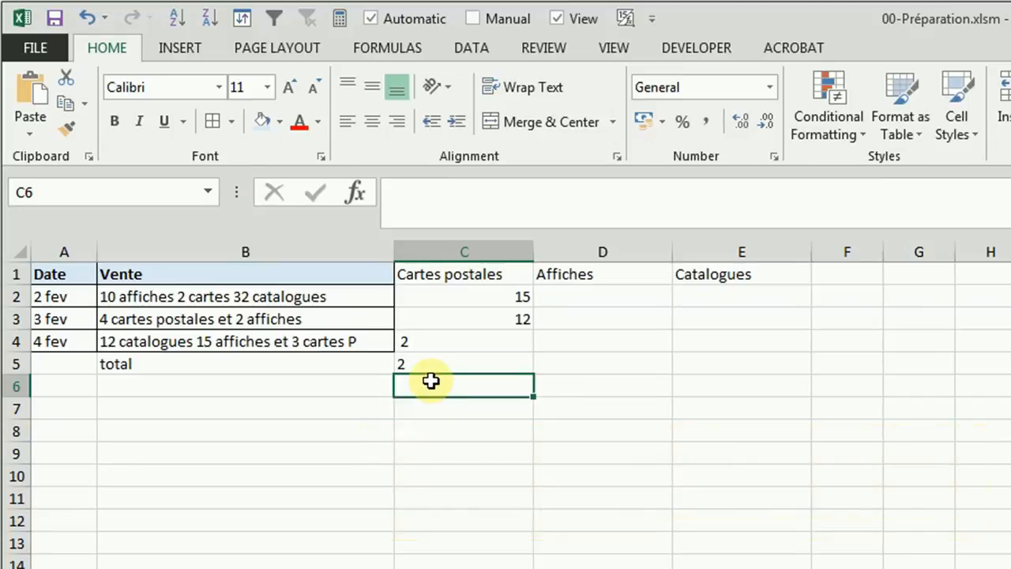
Step: Test the formulas by changing the number of cartes in B2 to 22, and set it back to 2
double_click(182, 295)
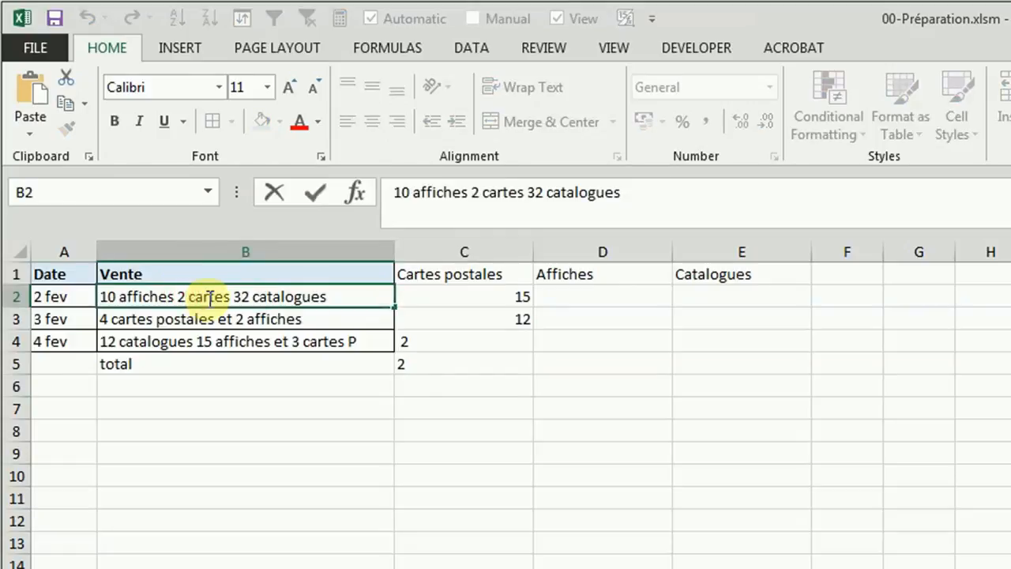
text(2)
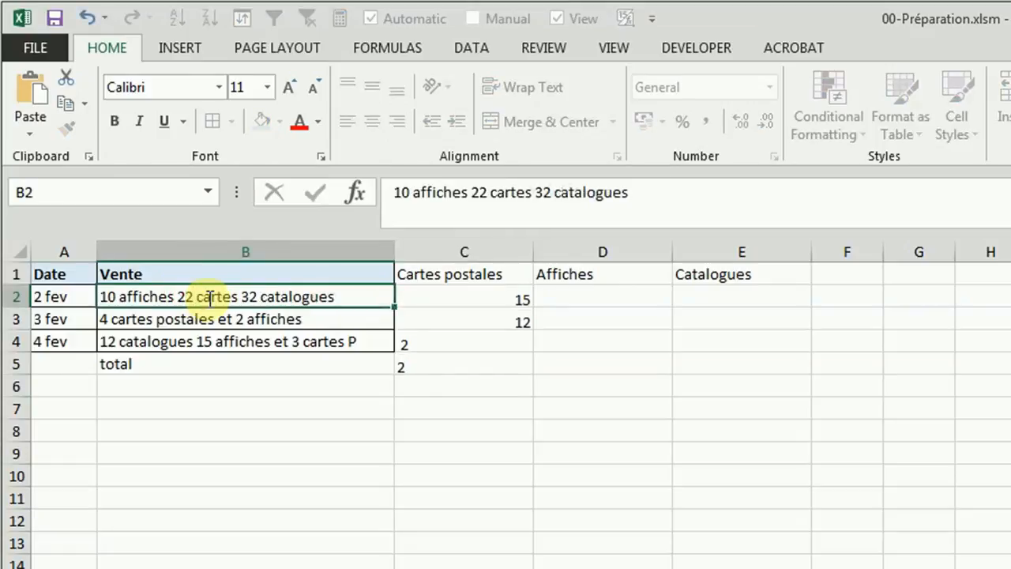
key(Return)
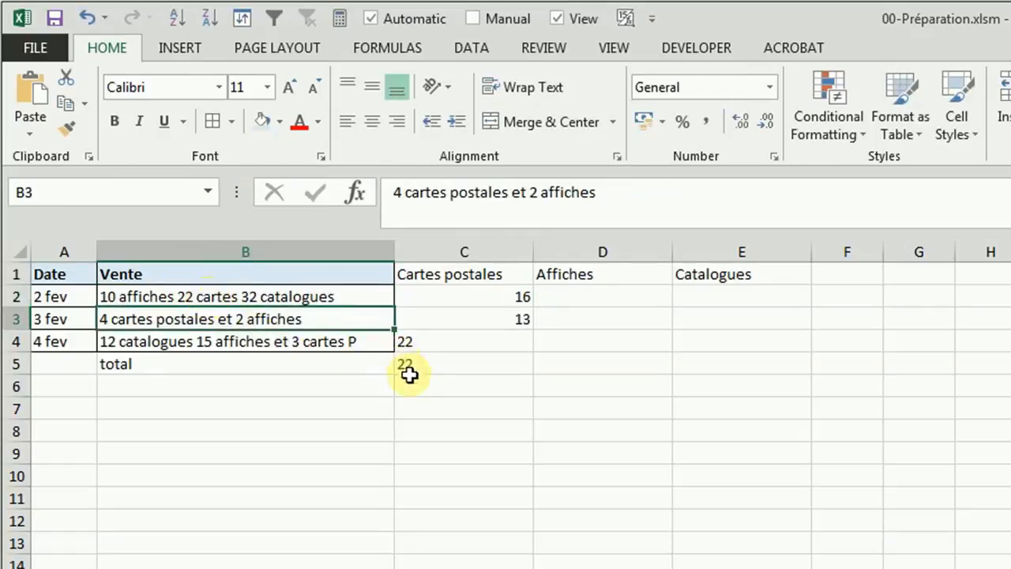
double_click(197, 296)
key(BackSpace)
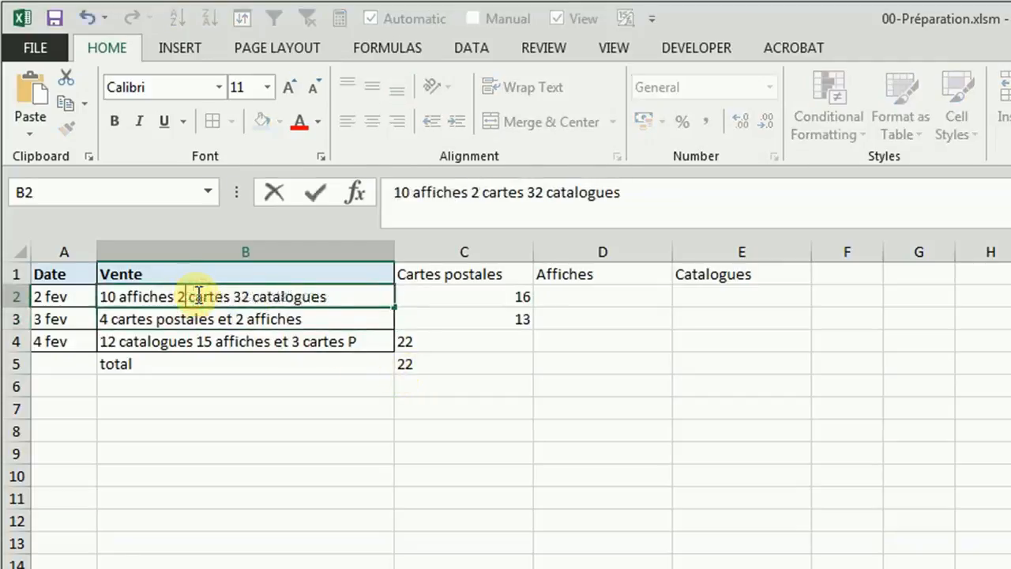
key(Return)
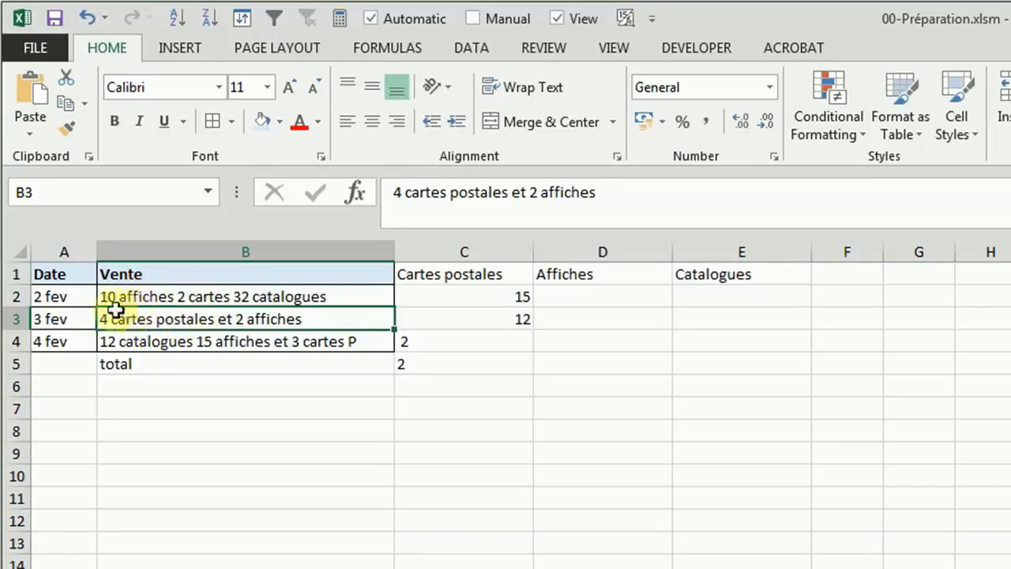
Step: Move "2 cartes" to the start of B2, giving "2 cartes 10 affiches 32 catalogues"
click(200, 295)
drag(230, 297, 181, 297)
key(ctrl+c)
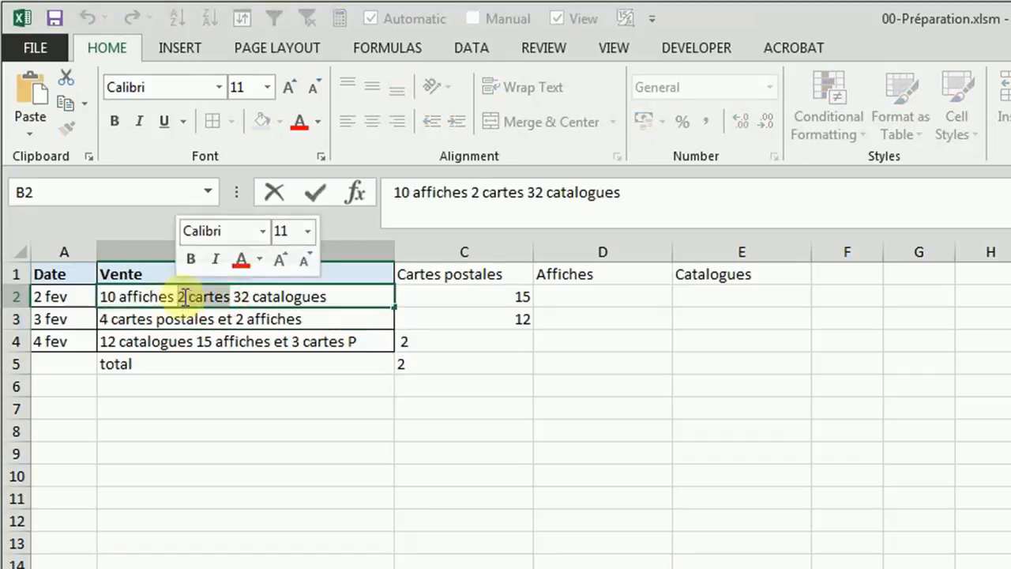
key(Delete)
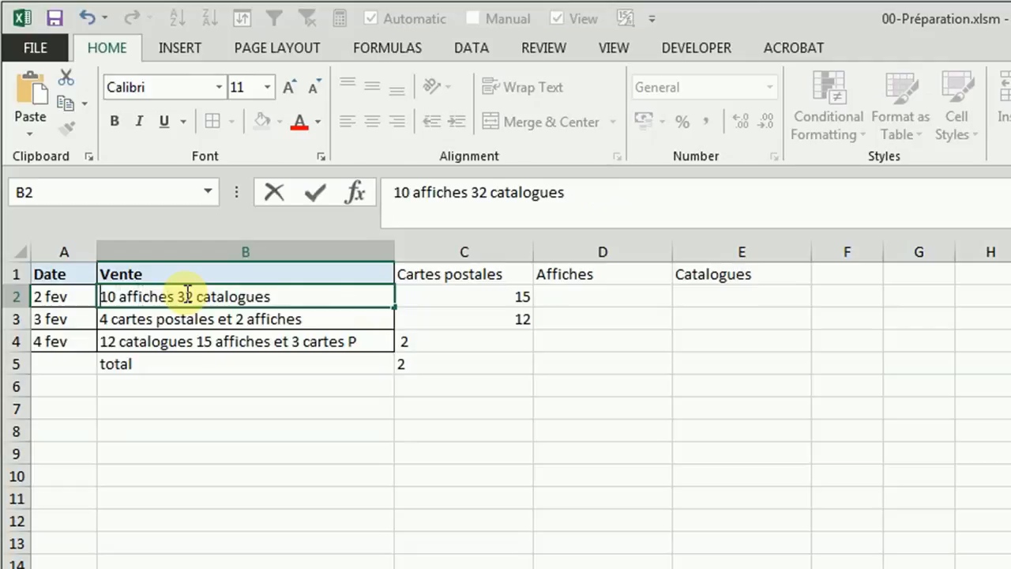
key(ctrl+v)
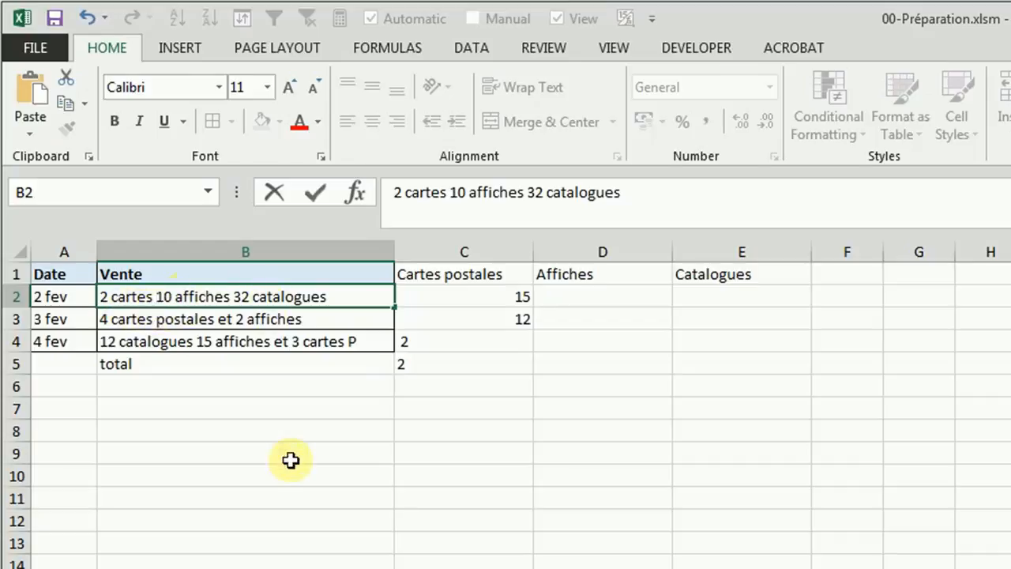
key(Return)
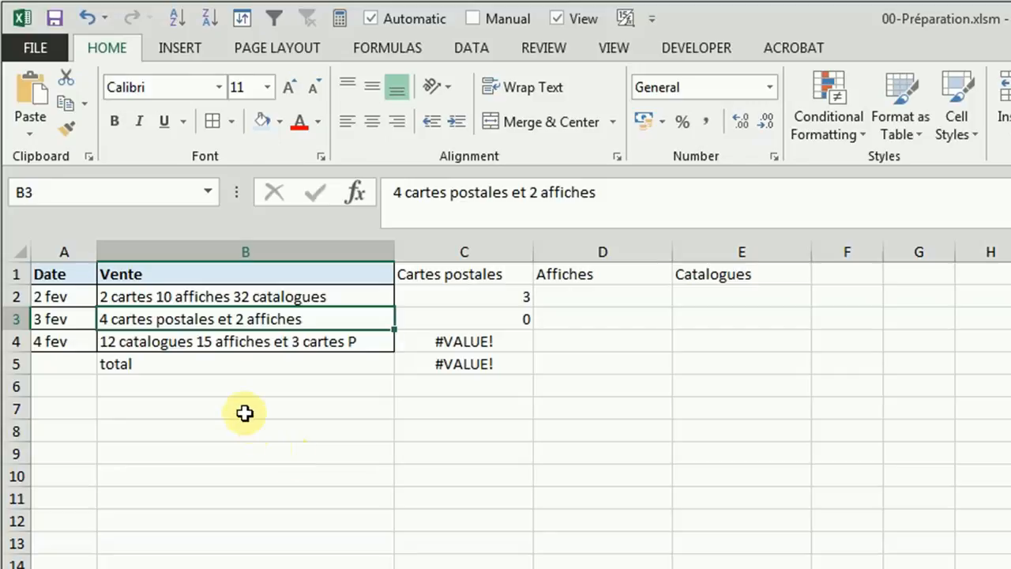
Step: Examine the start position calculated in C3 and how the MID formula in C4 uses it
click(500, 320)
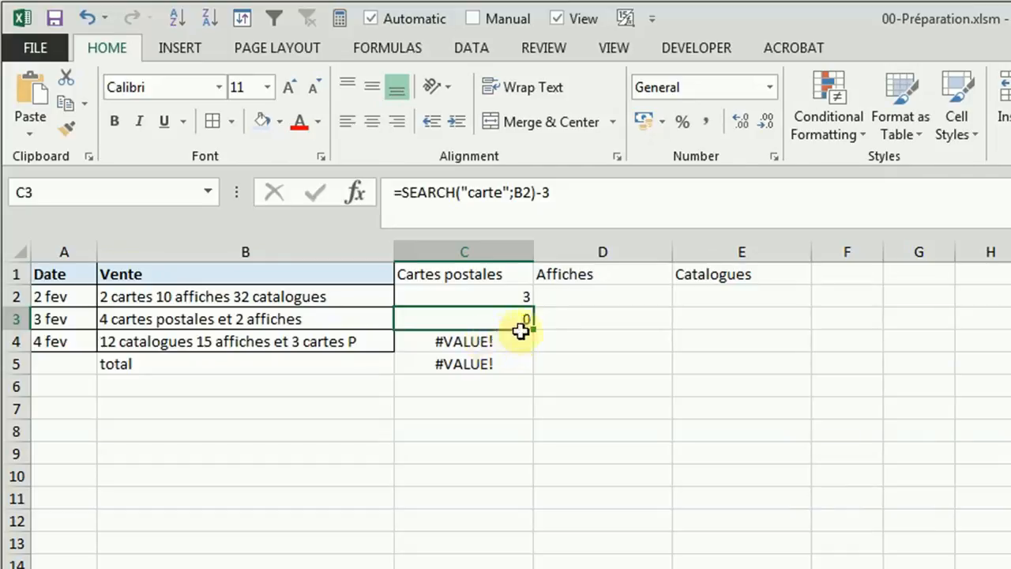
click(495, 342)
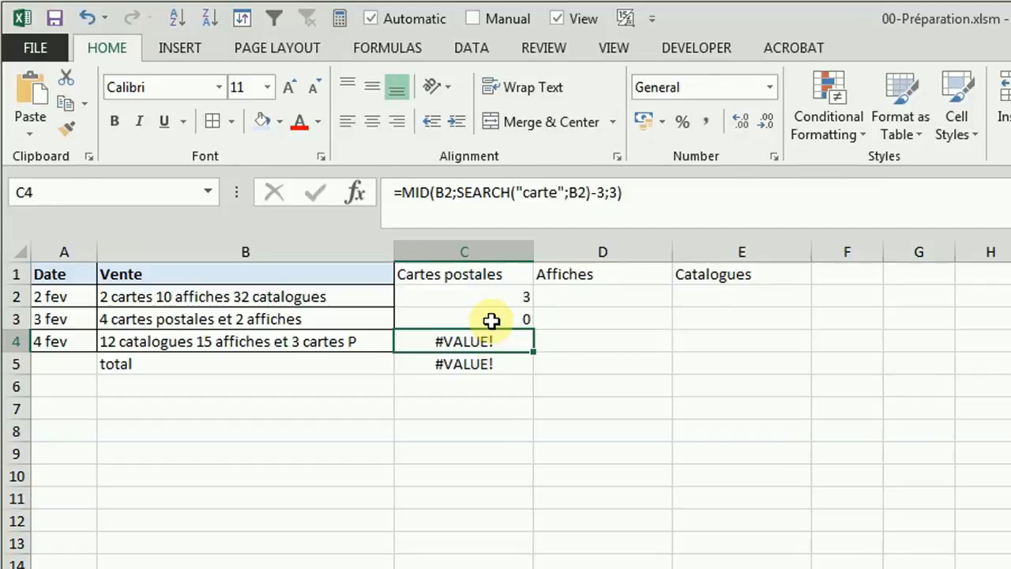
click(491, 320)
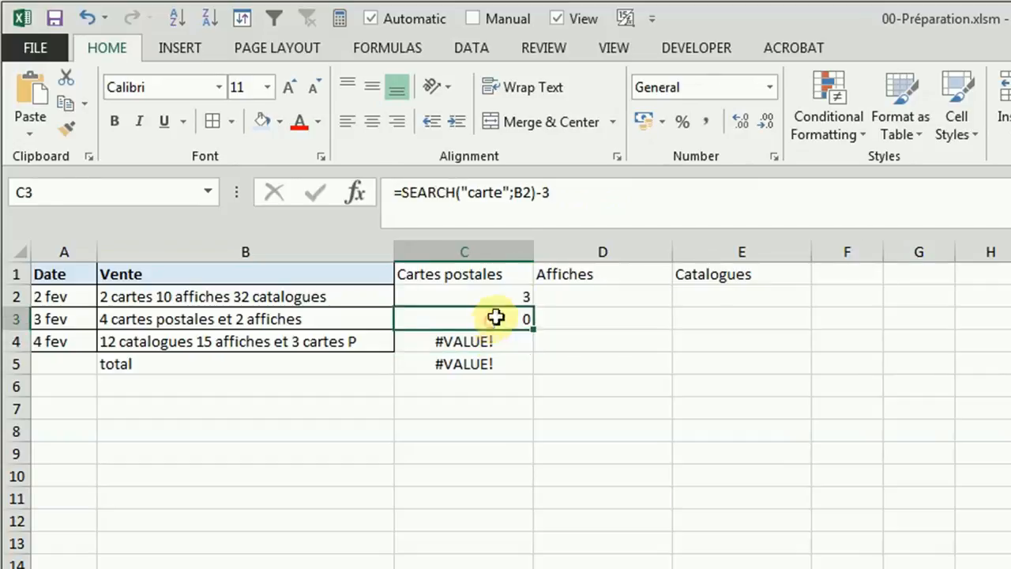
click(551, 192)
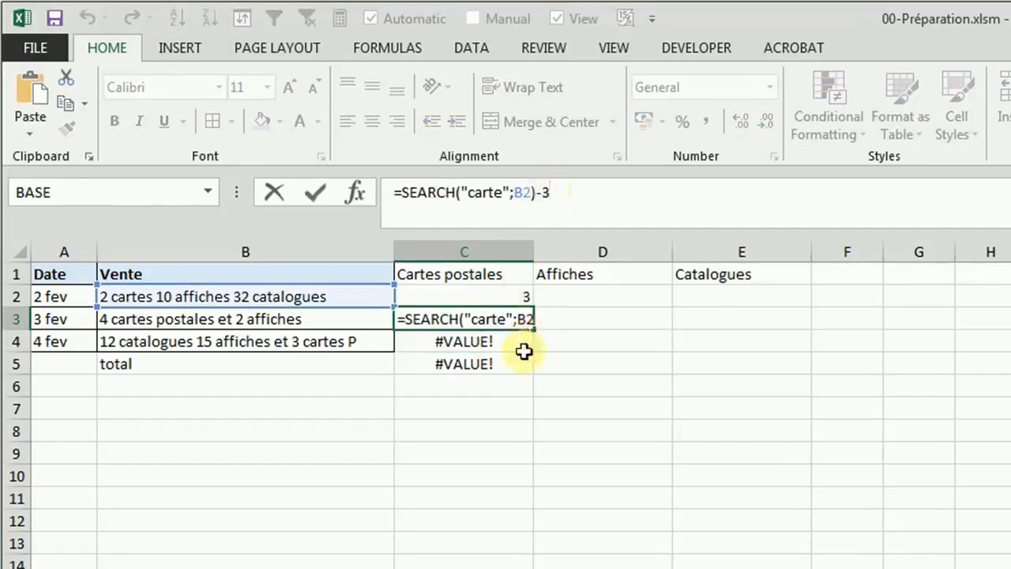
click(484, 343)
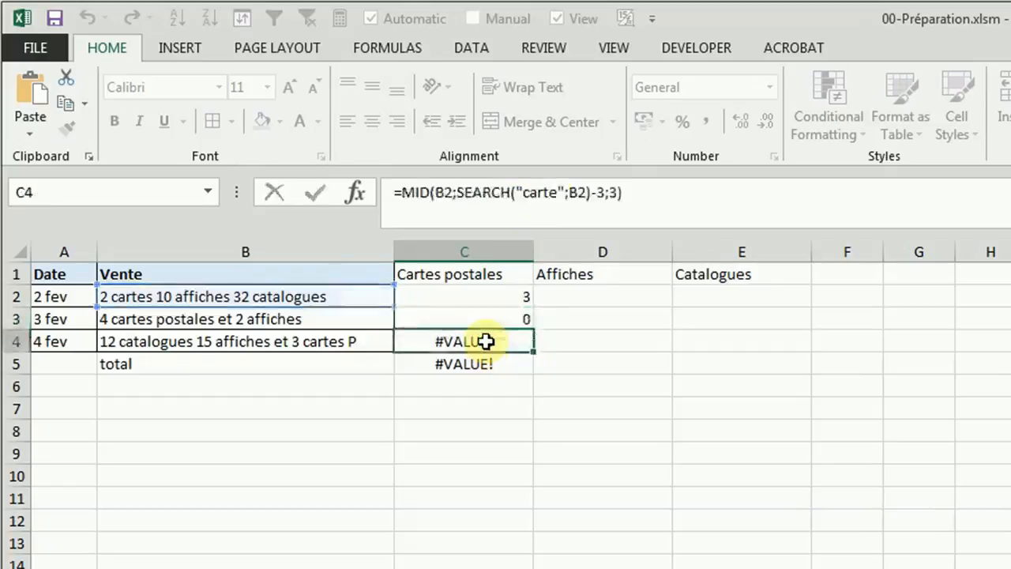
Step: Change the MID formula in C4 to start 2 characters before "carte" and return 1 character
click(610, 192)
key(BackSpace)
text(2)
key(Return)
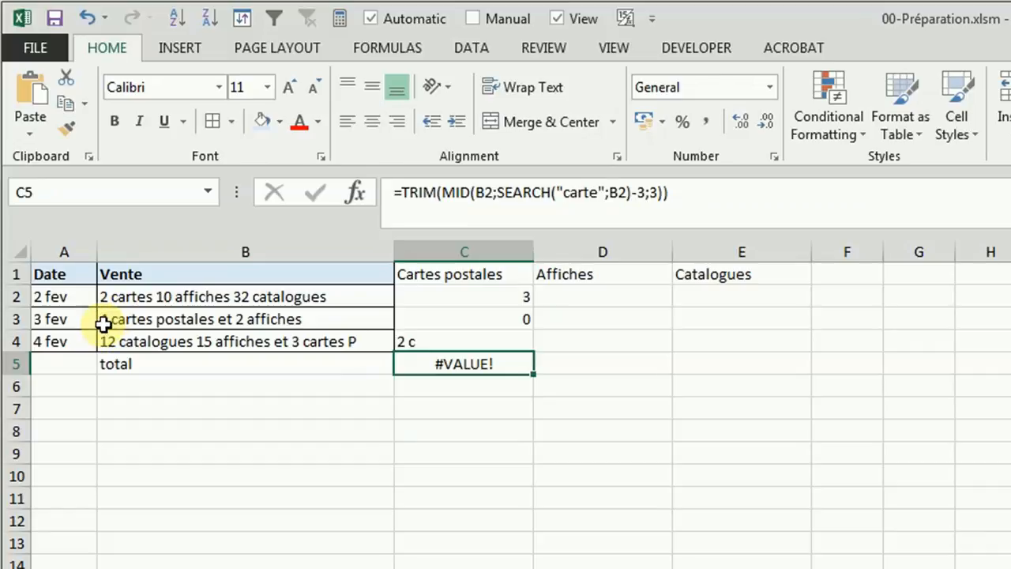
click(473, 339)
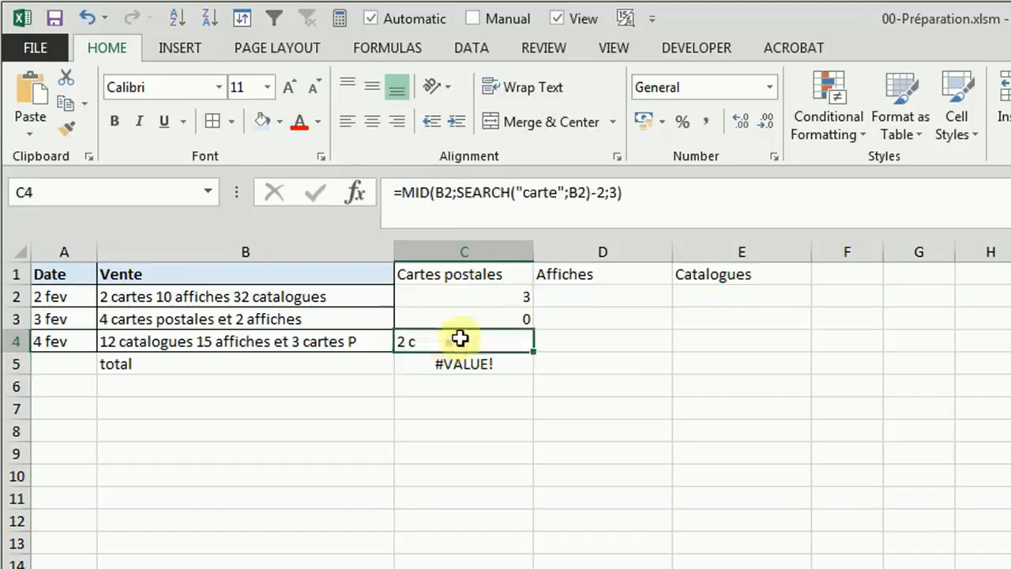
click(617, 194)
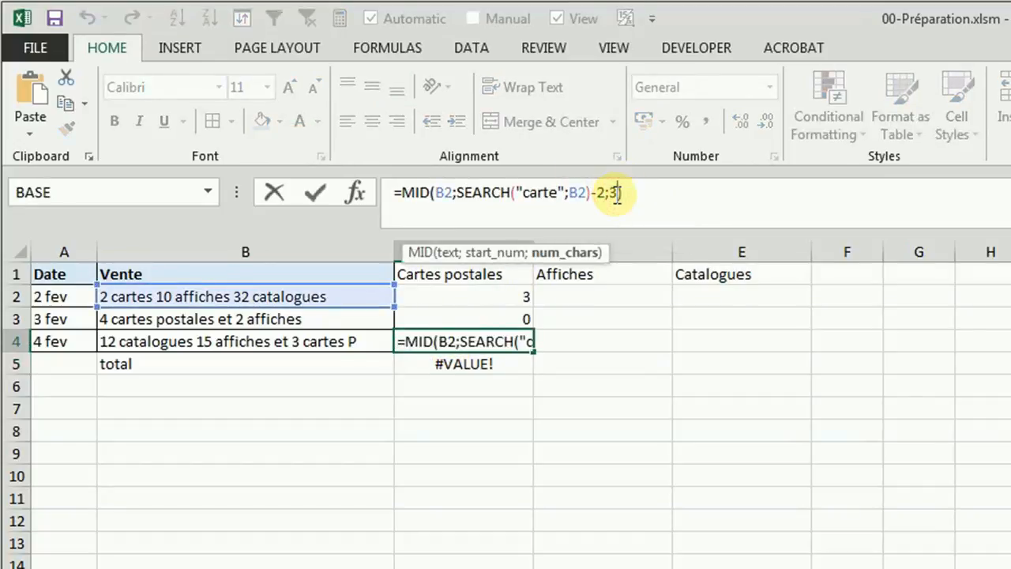
key(BackSpace)
text(1)
key(Return)
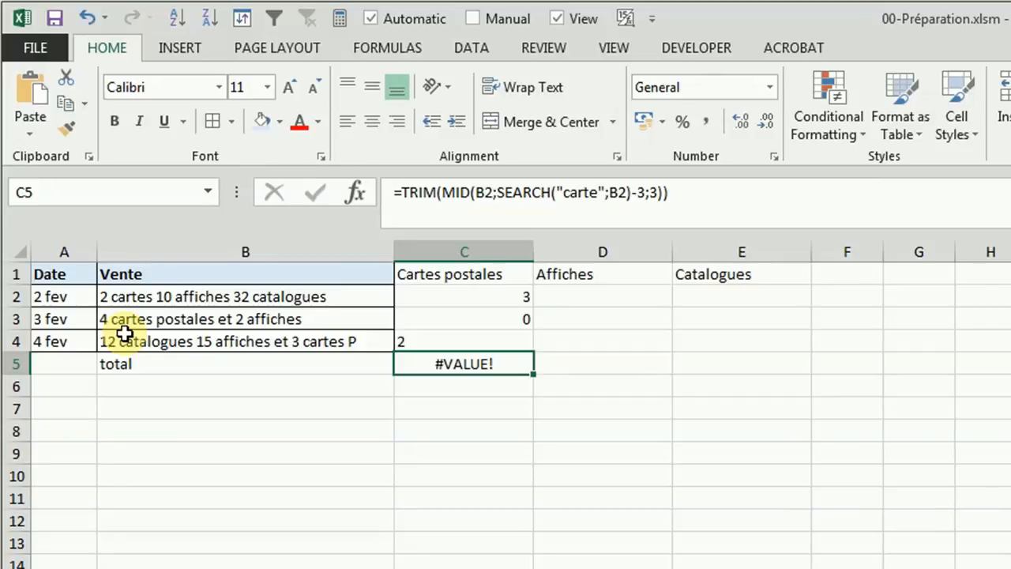
Step: Clear the trial formulas from C3:C5, leaving only =TRIM(MID(B2;SEARCH("carte";B2)-2;1)) in C2
key(ctrl+z)
key(ctrl+z)
key(ctrl+z)
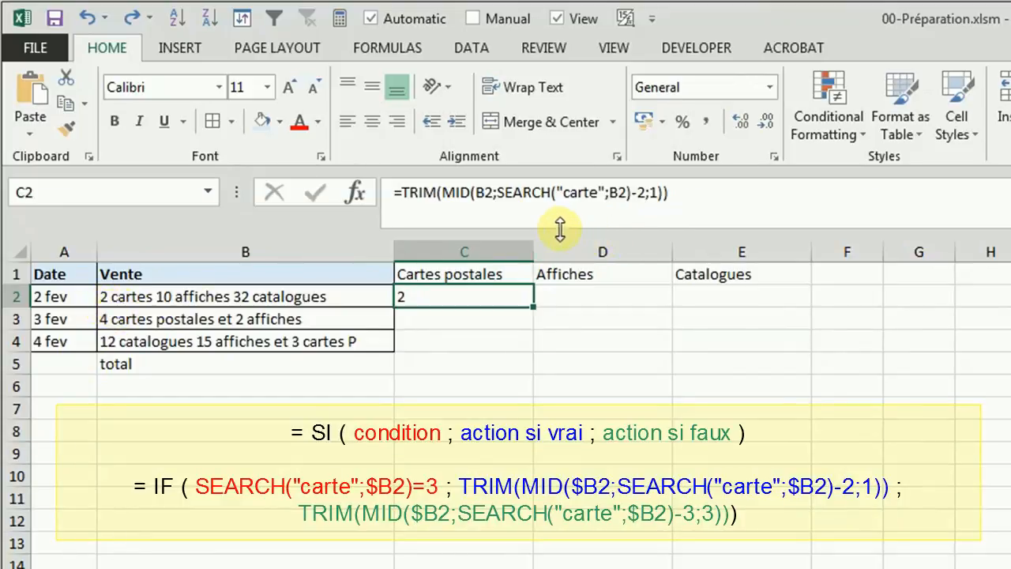
Step: Copy the SEARCH expression in C2 and put IF(SEARCH("carte";B2)=3; in front of the TRIM function
click(500, 192)
drag(500, 192, 631, 192)
key(ctrl+c)
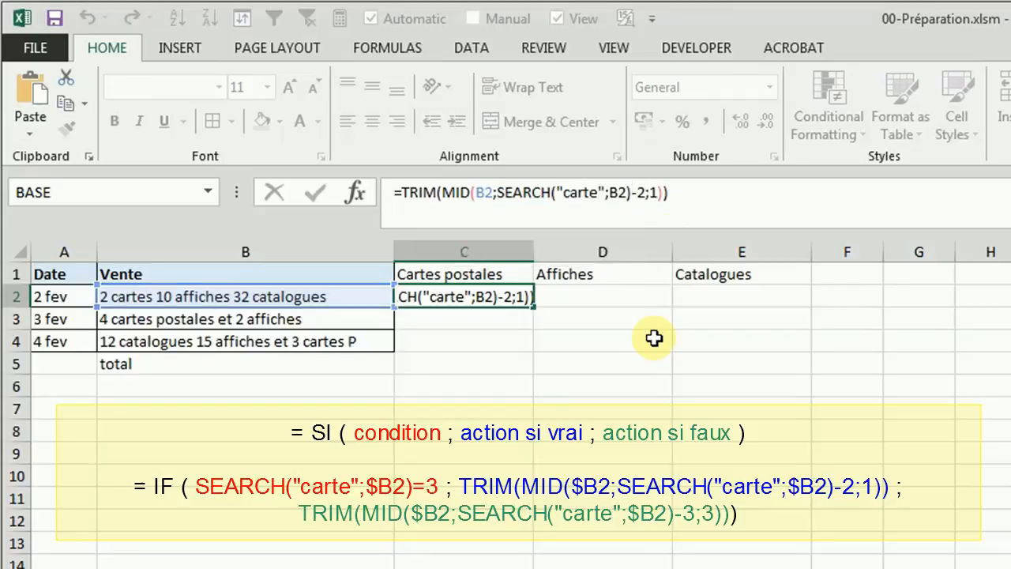
key(Escape)
click(405, 192)
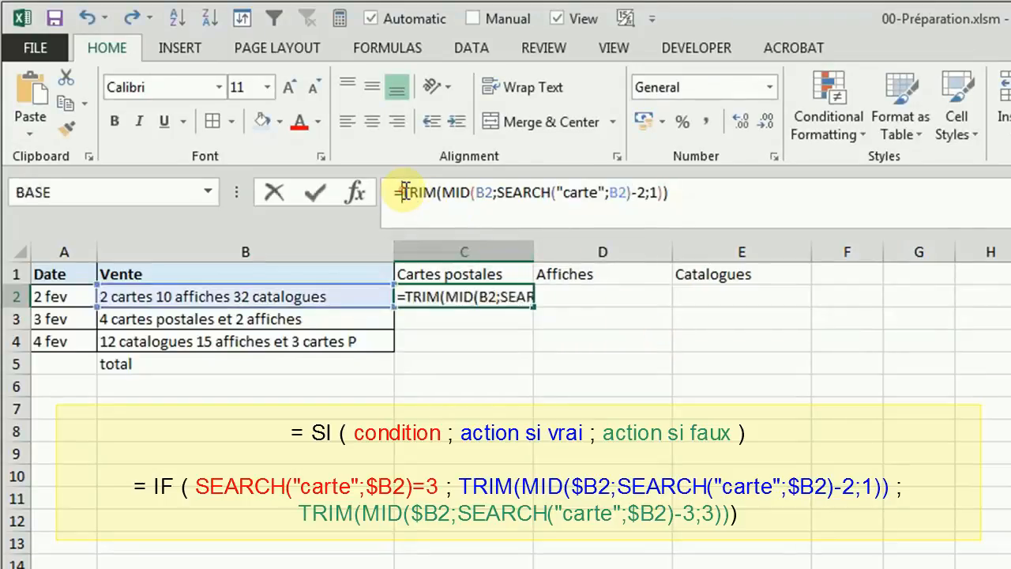
text(IF)
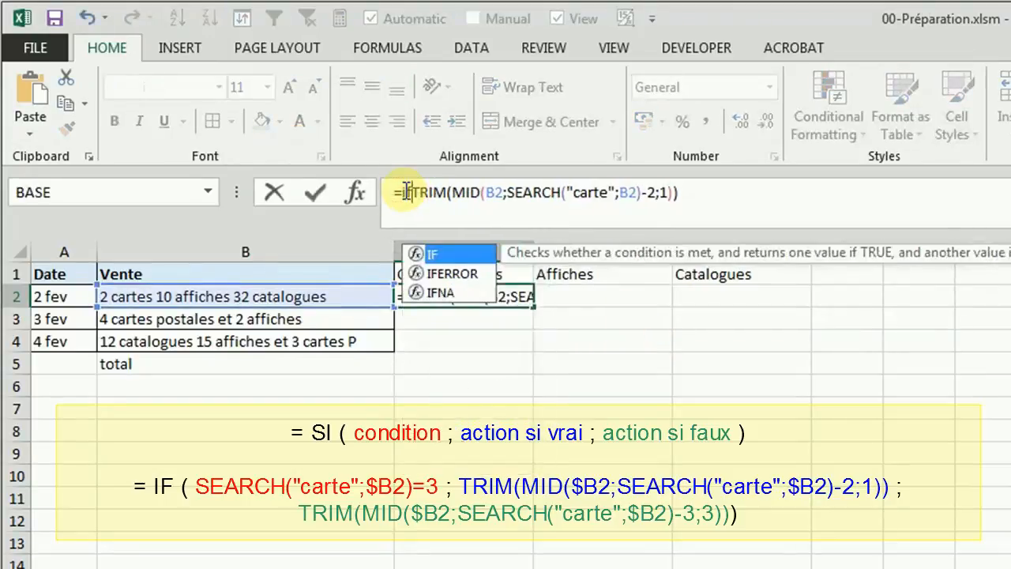
text(()
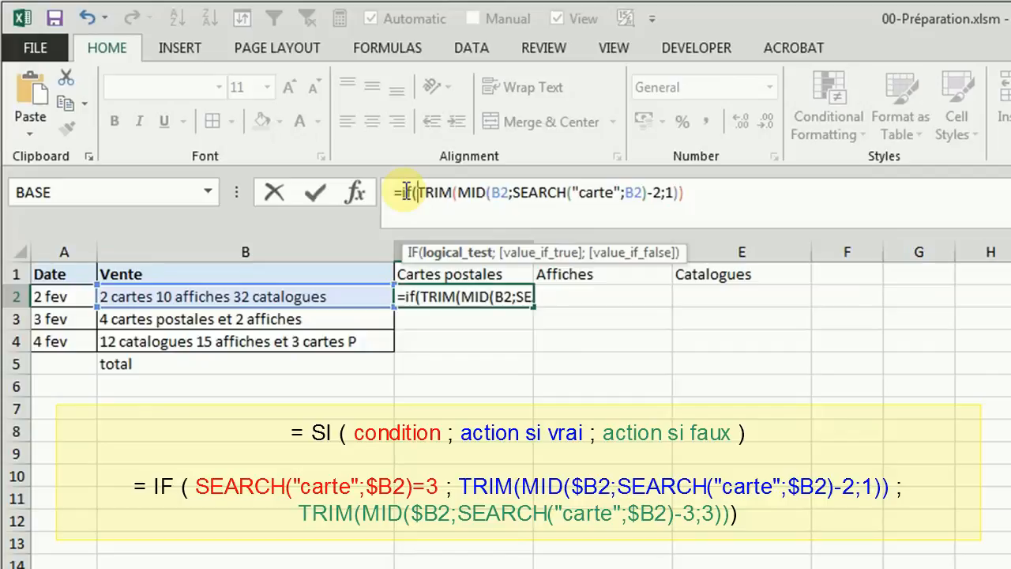
key(ctrl+v)
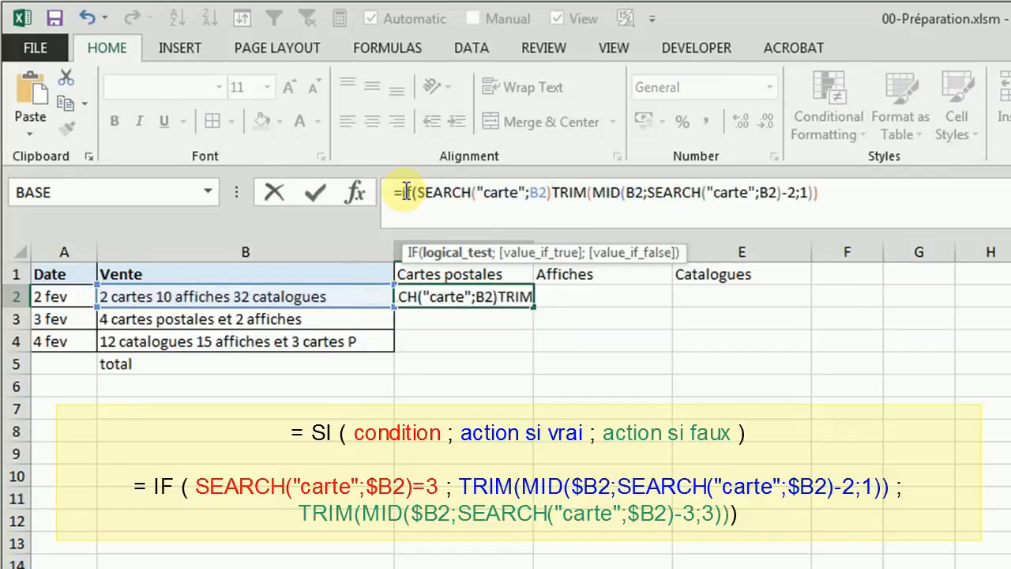
text(=3)
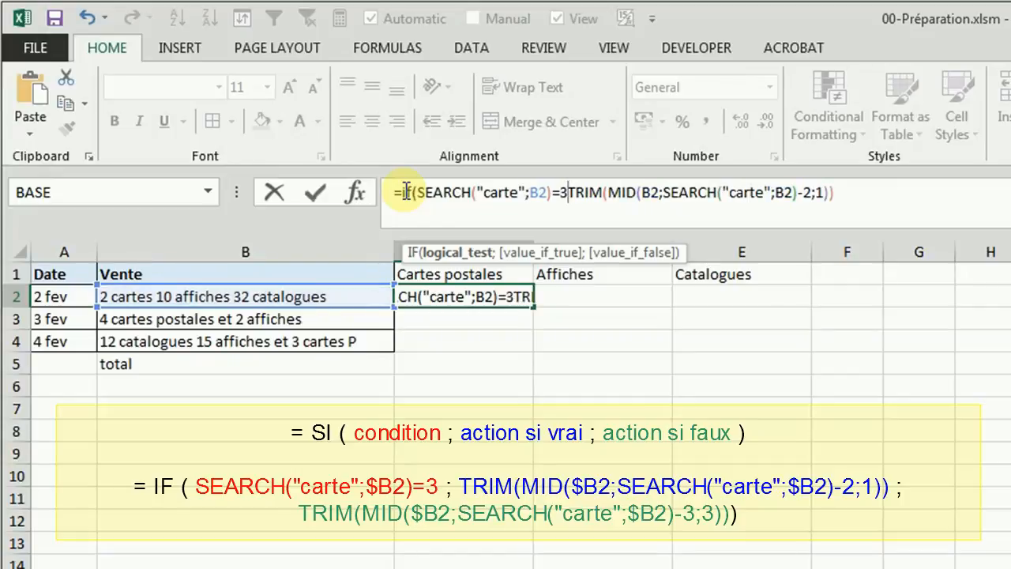
text(;)
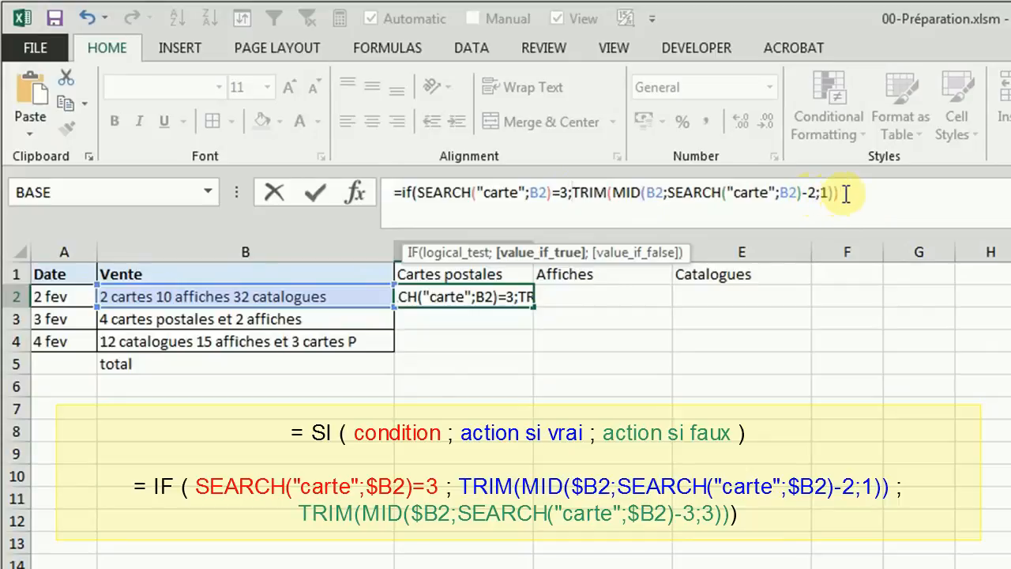
Step: Add a copy of TRIM(MID(B2;SEARCH("carte";B2)-2;1)) as the value-if-false argument of the IF formula
click(842, 193)
text(;)
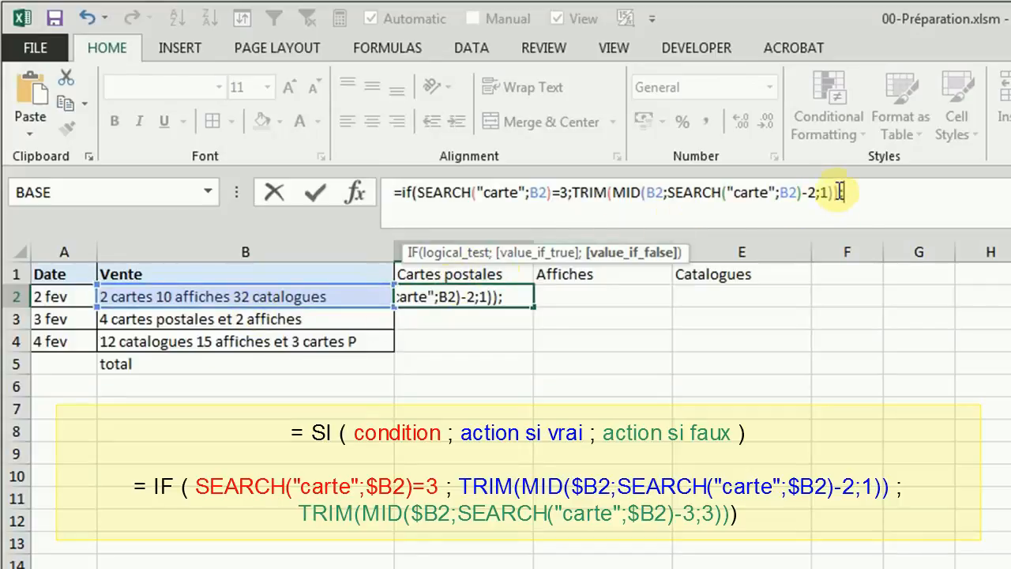
drag(842, 192, 578, 192)
key(ctrl+c)
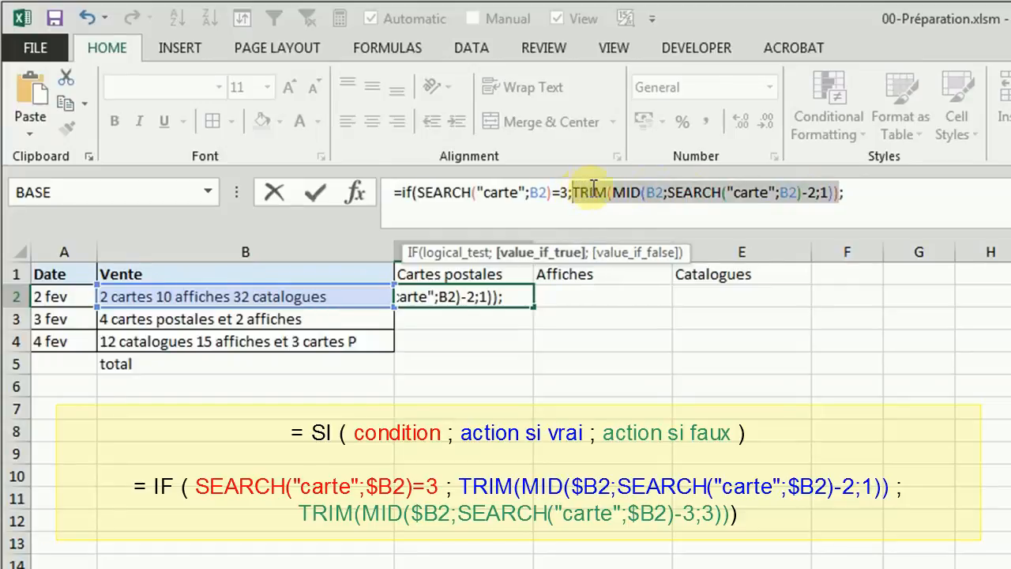
click(879, 193)
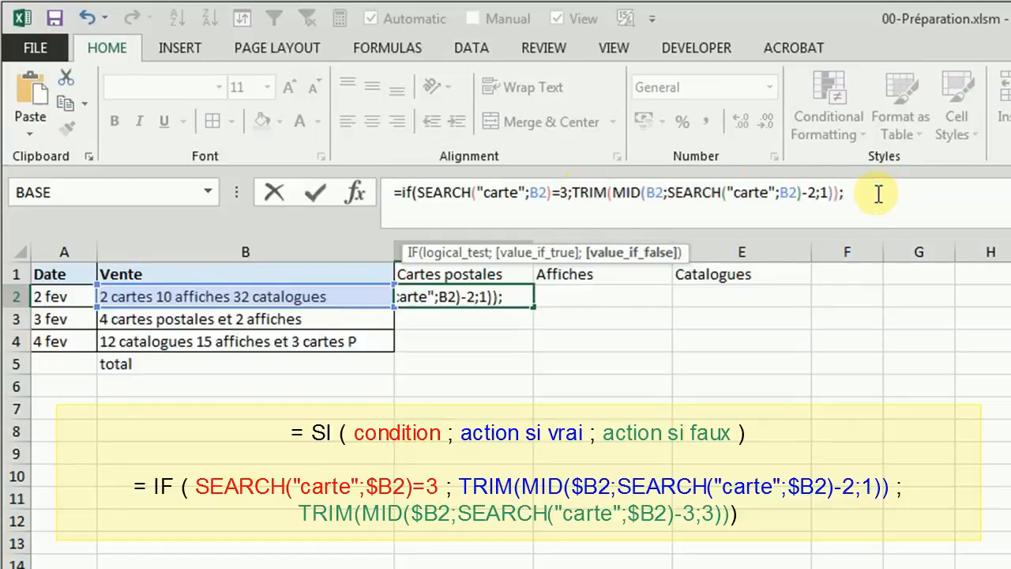
key(ctrl+v)
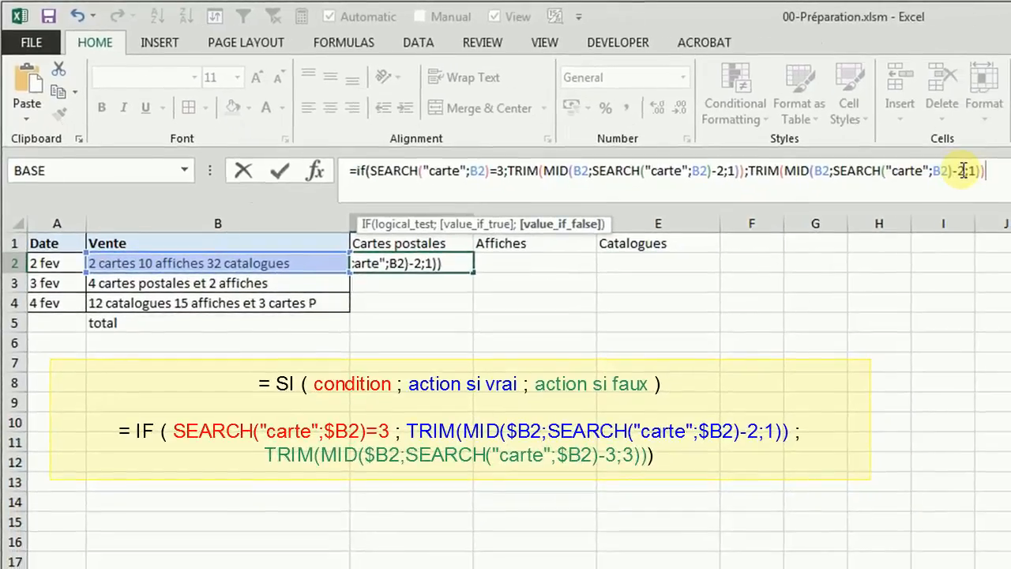
Step: Change the value-if-false part to TRIM(MID(B2;SEARCH("carte";B2)-3;3)) and close the IF function's parenthesis
click(963, 171)
key(BackSpace)
text(3)
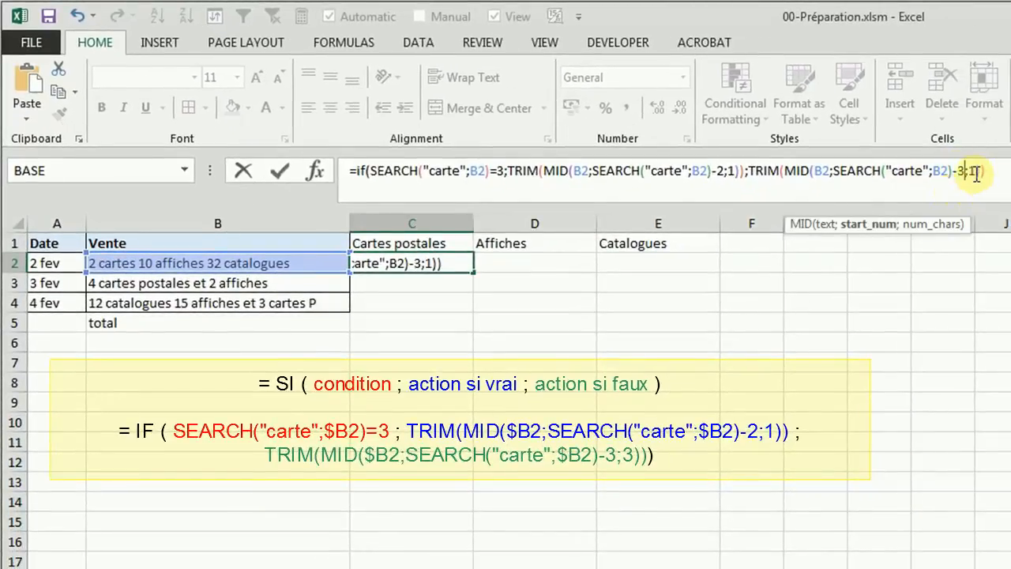
click(976, 172)
key(BackSpace)
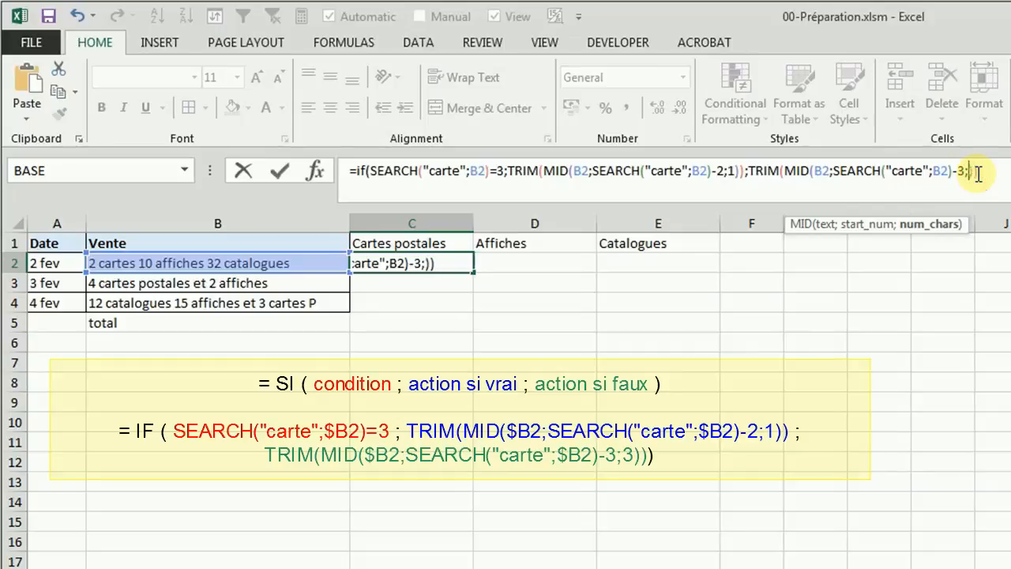
text(3)
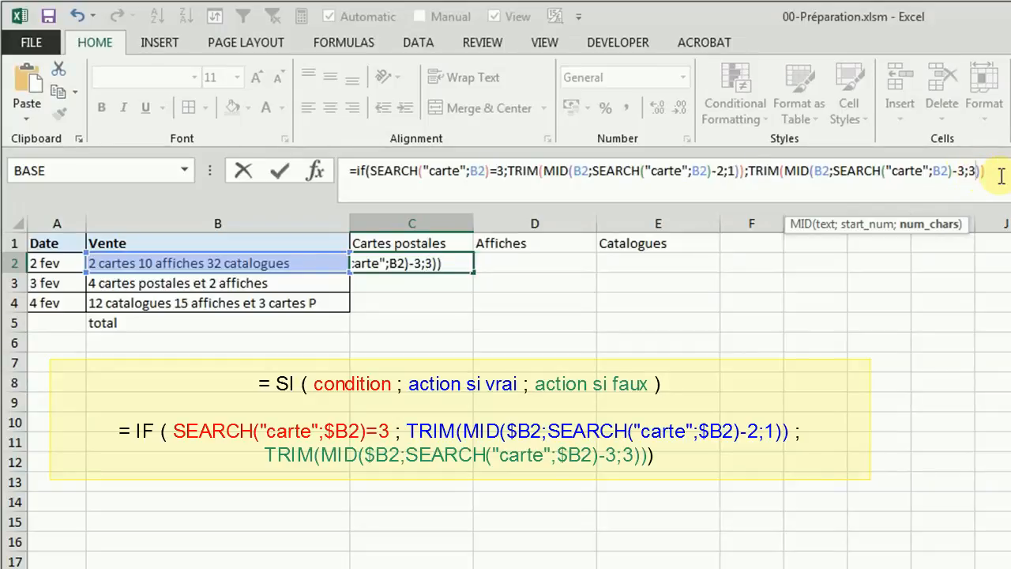
click(1001, 173)
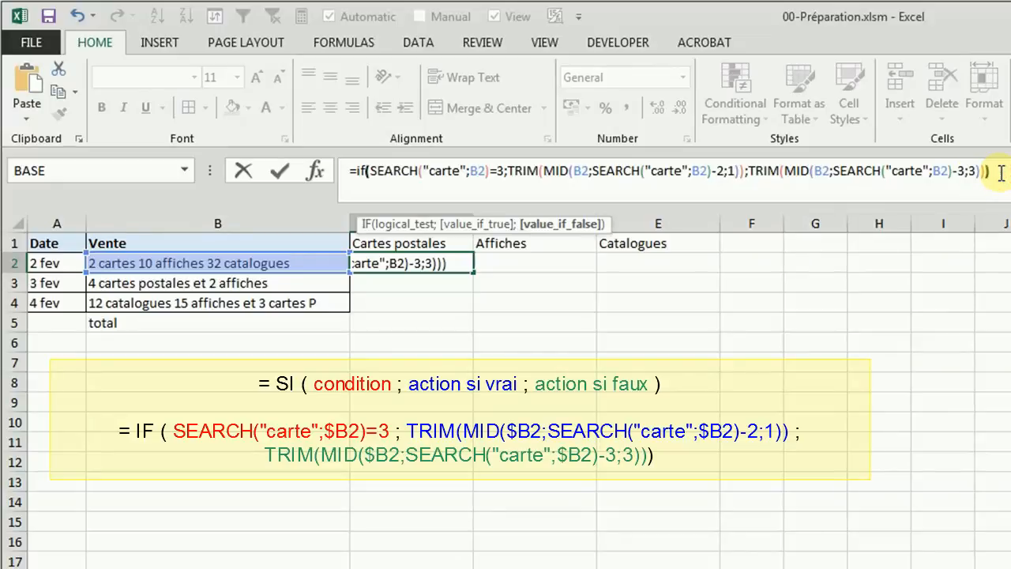
Step: Check the condition, value-if-true and value-if-false arguments of the IF formula, and enter it in C2
click(360, 171)
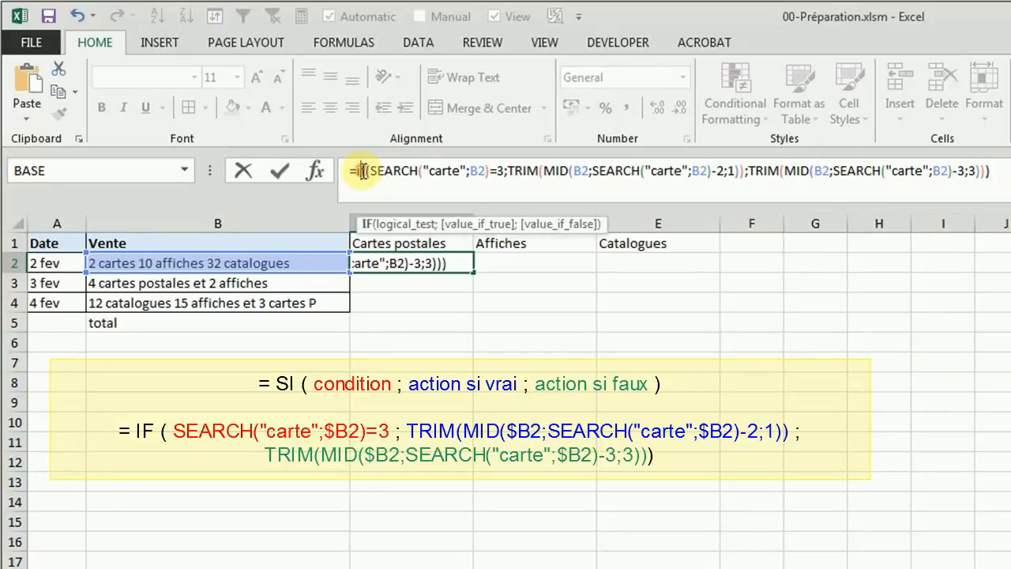
click(399, 223)
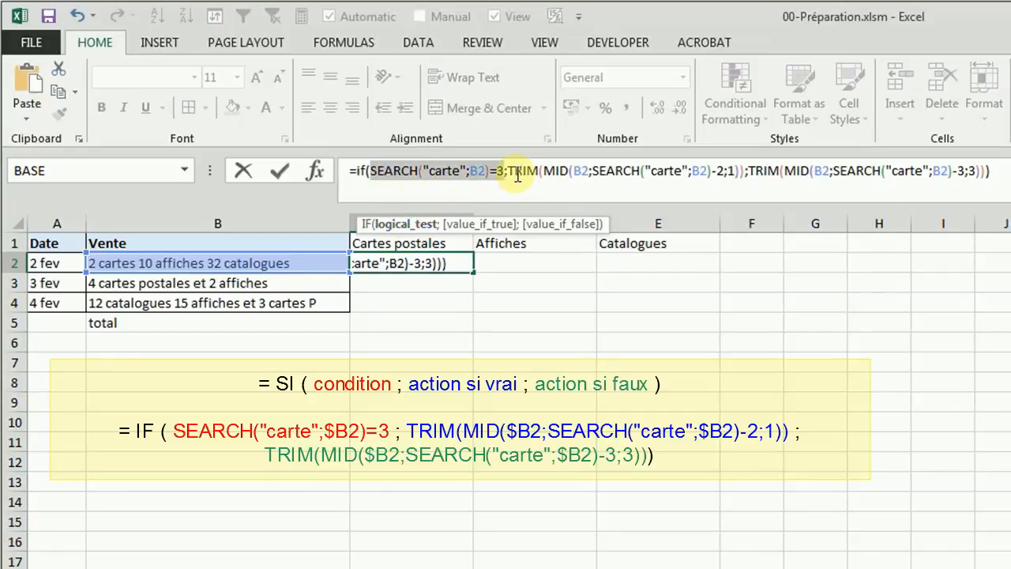
click(479, 225)
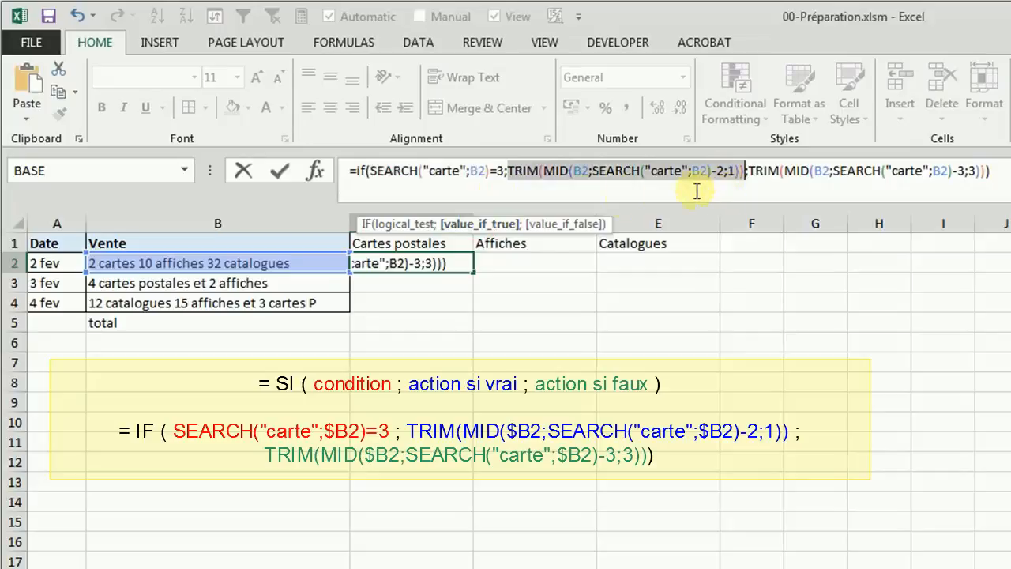
click(547, 224)
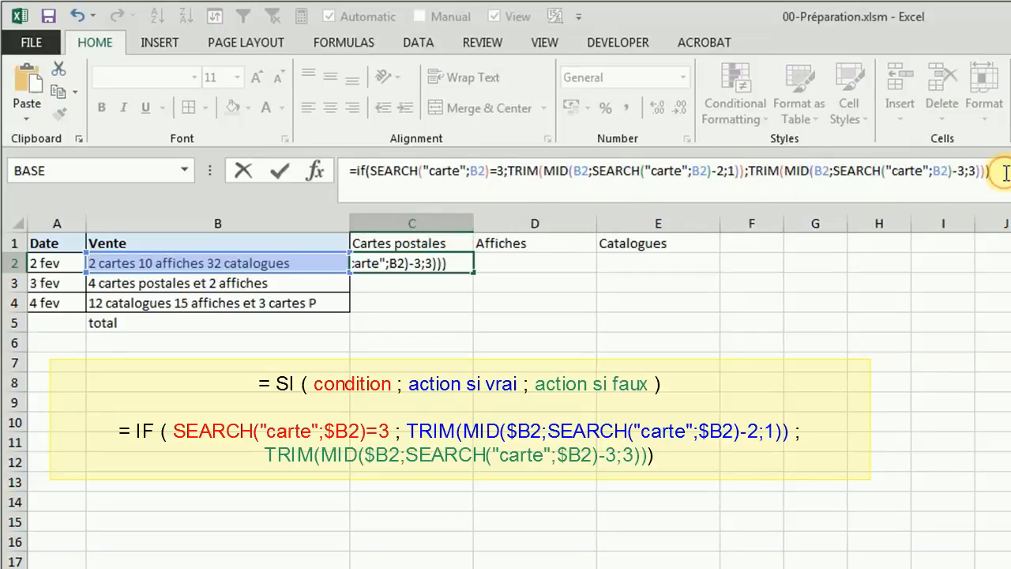
key(Return)
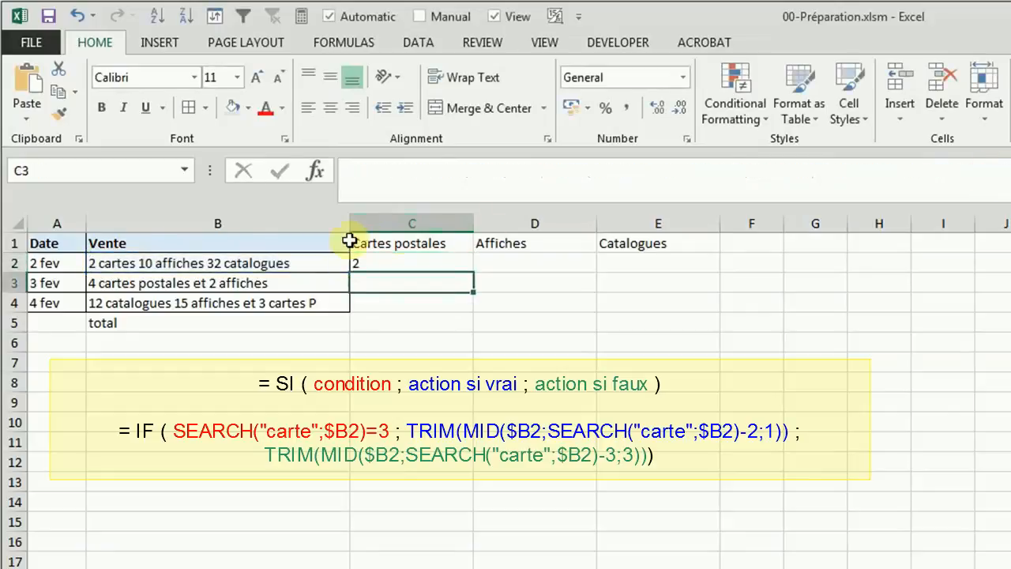
click(392, 263)
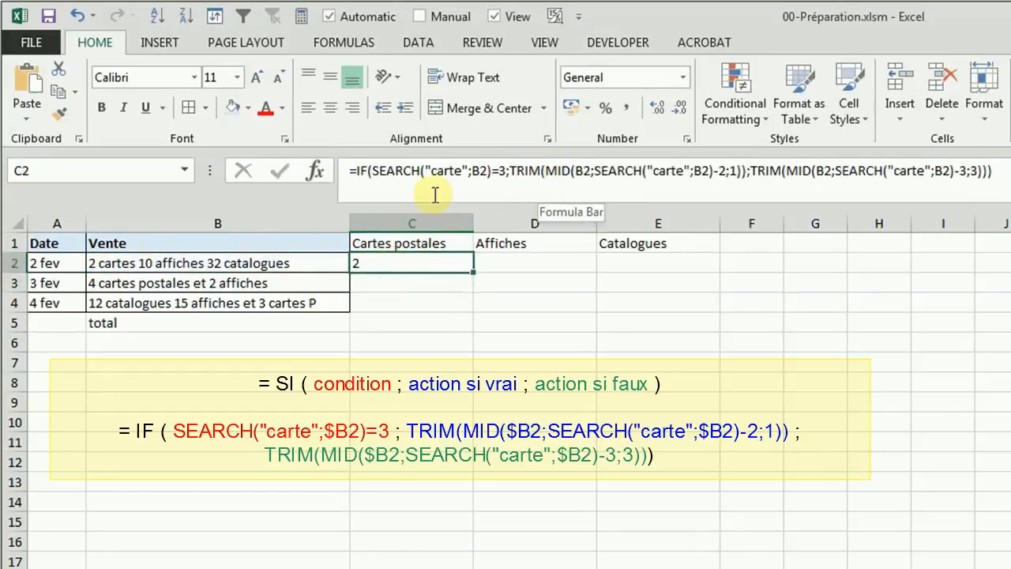
Step: Move "2 cartes" after "10 affiches" in B2, giving "10 affiches 2 cartes 32 catalogues"
click(140, 265)
double_click(133, 263)
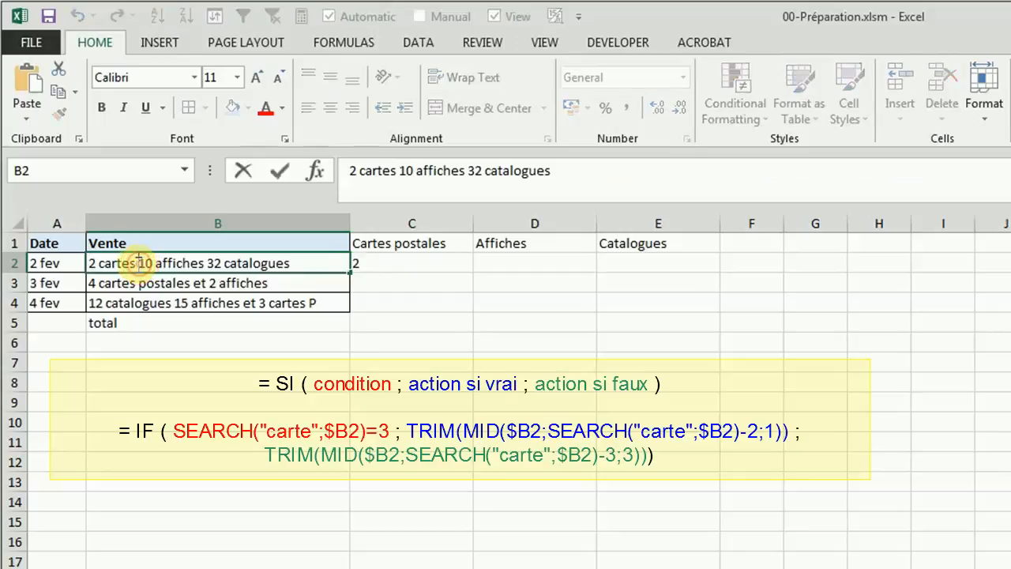
drag(137, 263, 84, 261)
key(ctrl+c)
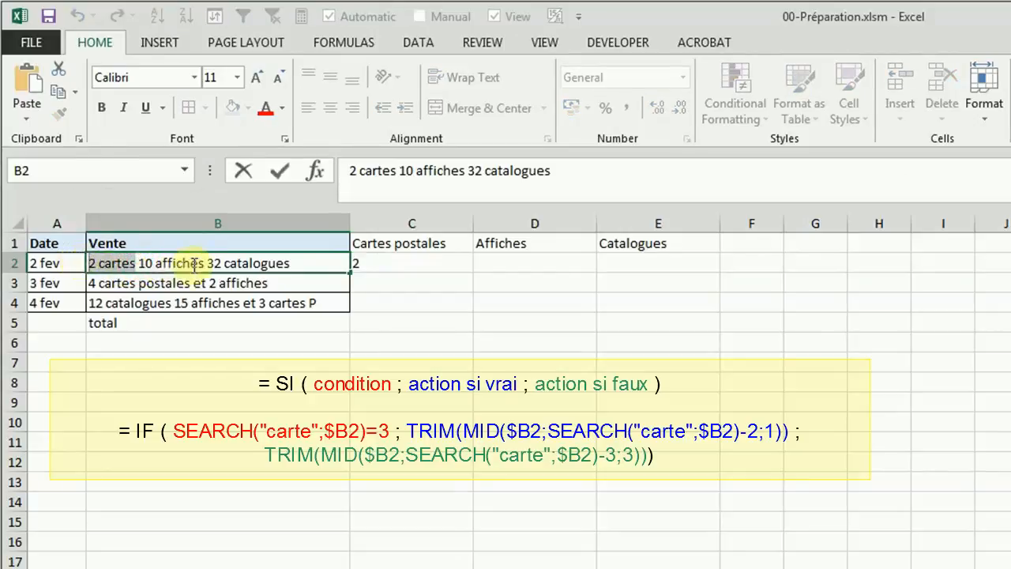
key(Delete)
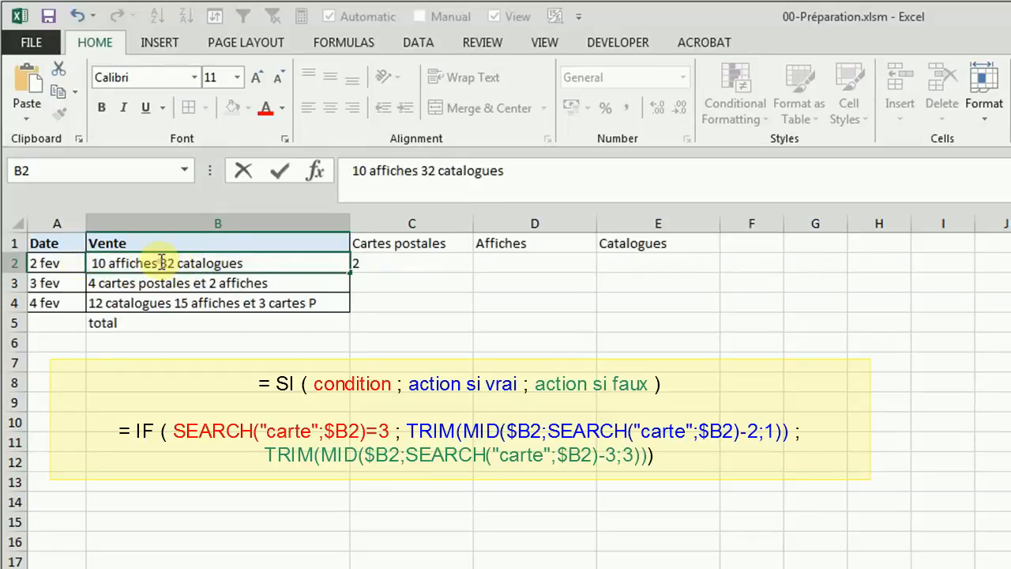
key(ctrl+v)
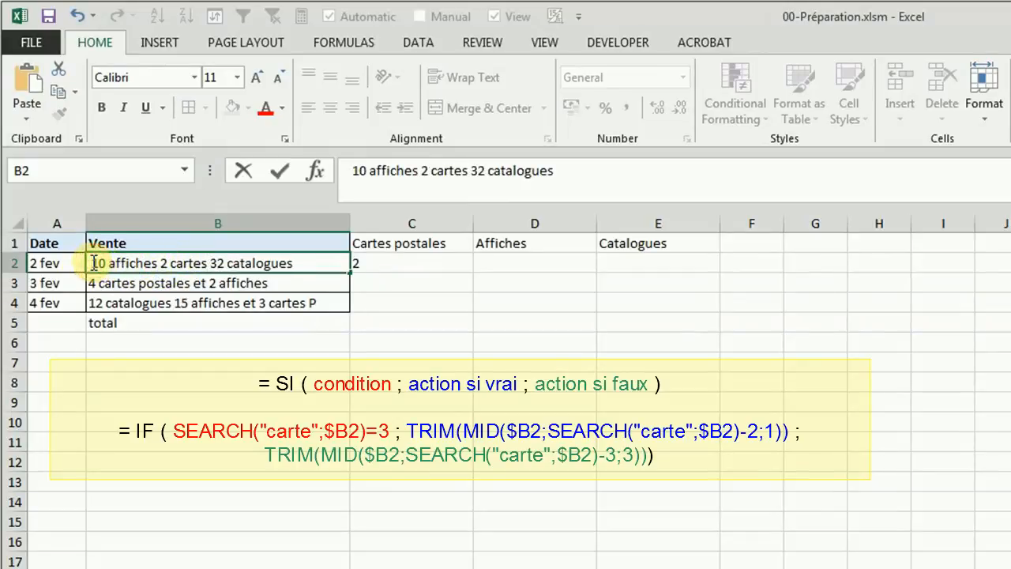
key(ctrl+Return)
click(117, 282)
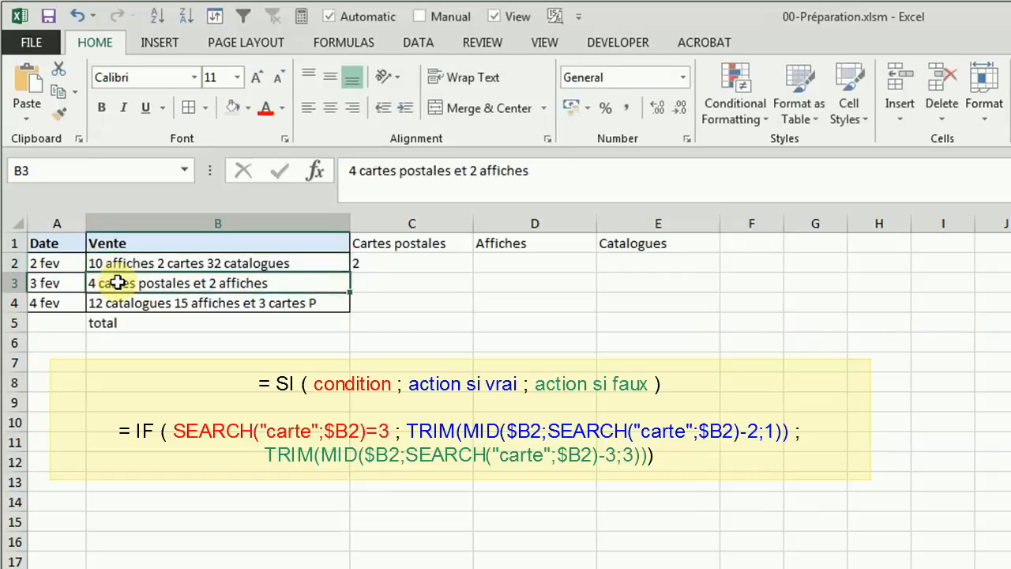
click(233, 262)
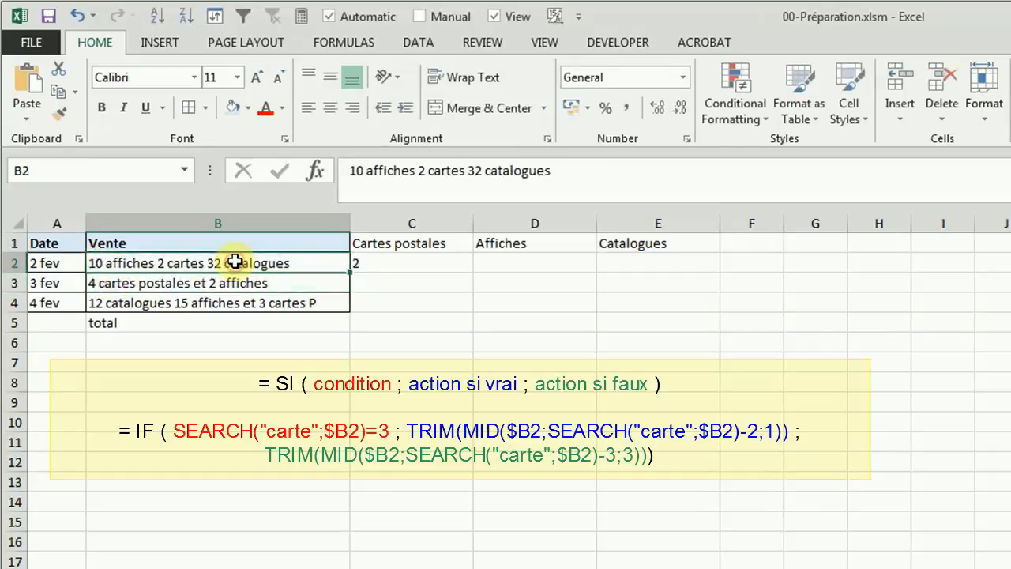
Step: Change every B2 reference in C2's formula to $B2, and copy the formula across to D2:E2
click(376, 267)
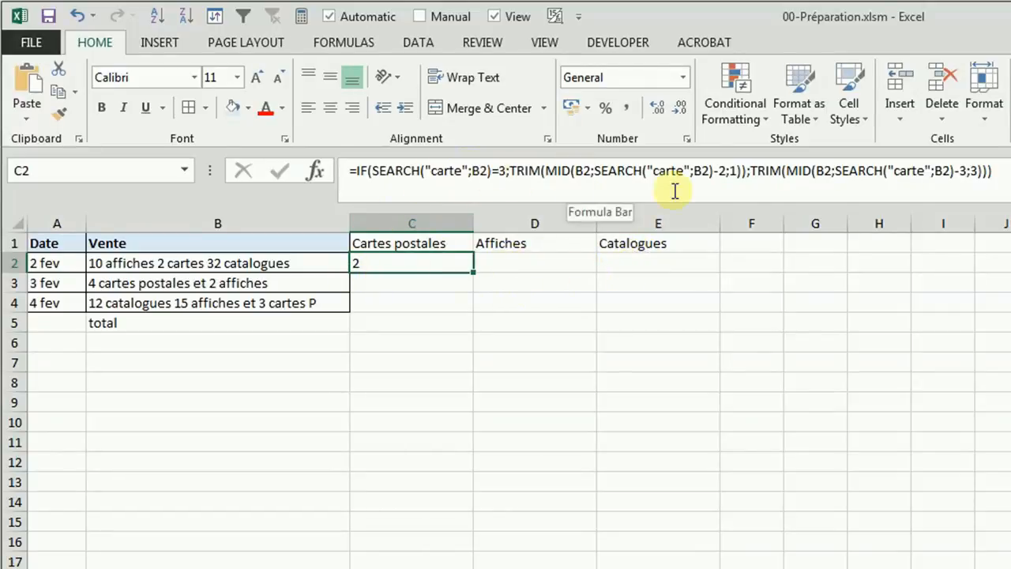
double_click(476, 170)
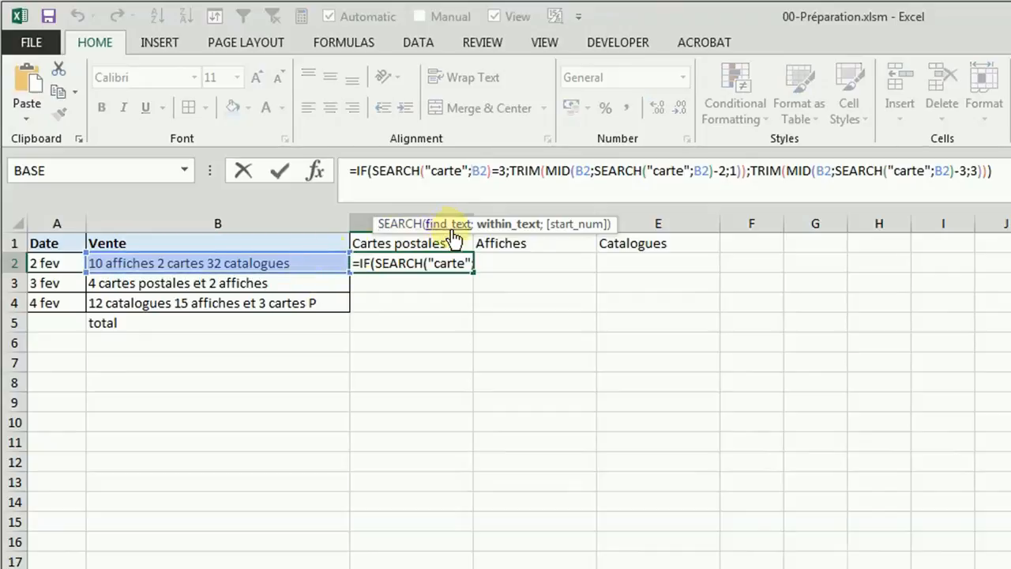
text($)
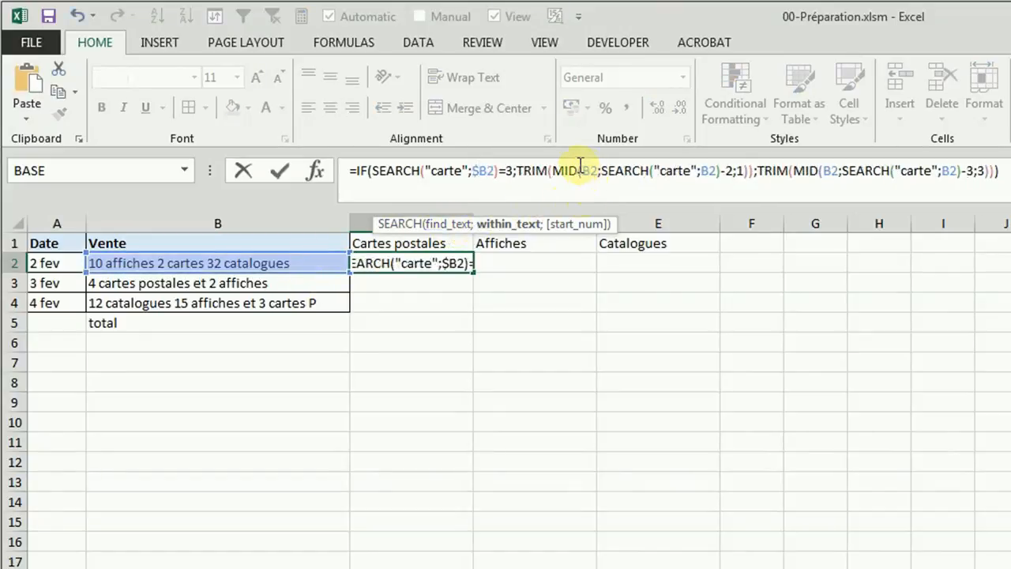
click(582, 172)
text($)
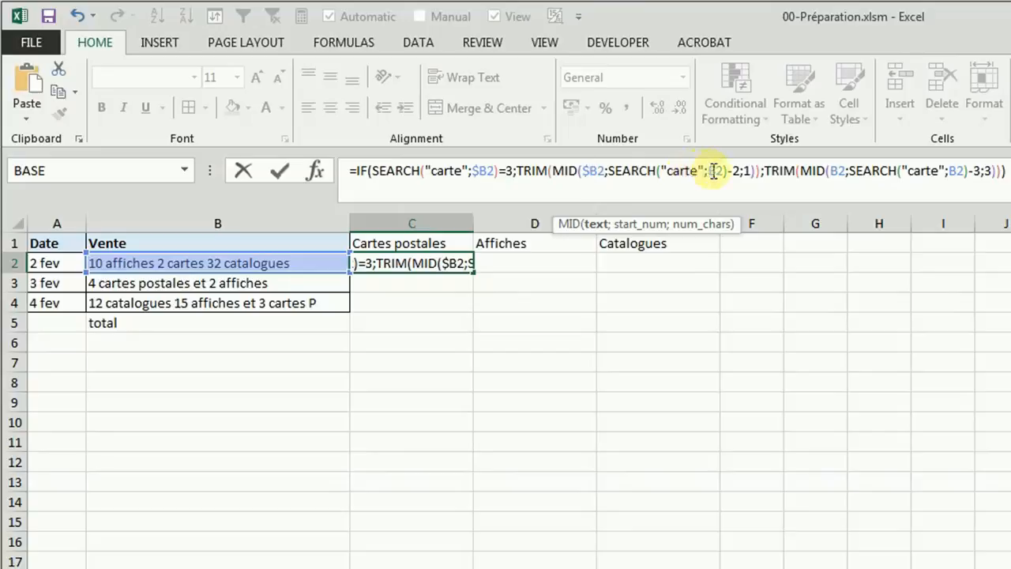
click(709, 171)
text($)
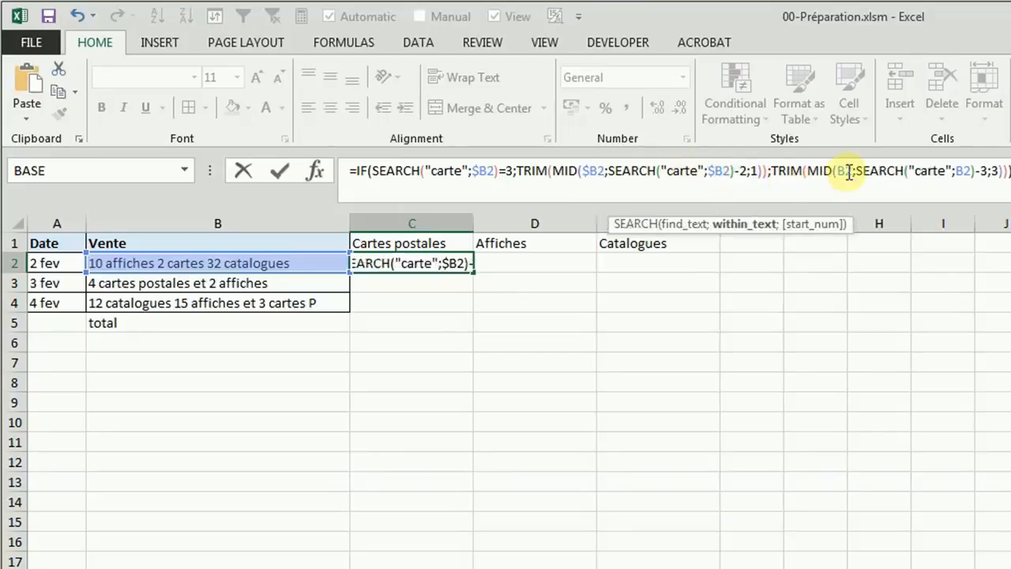
click(840, 172)
text($)
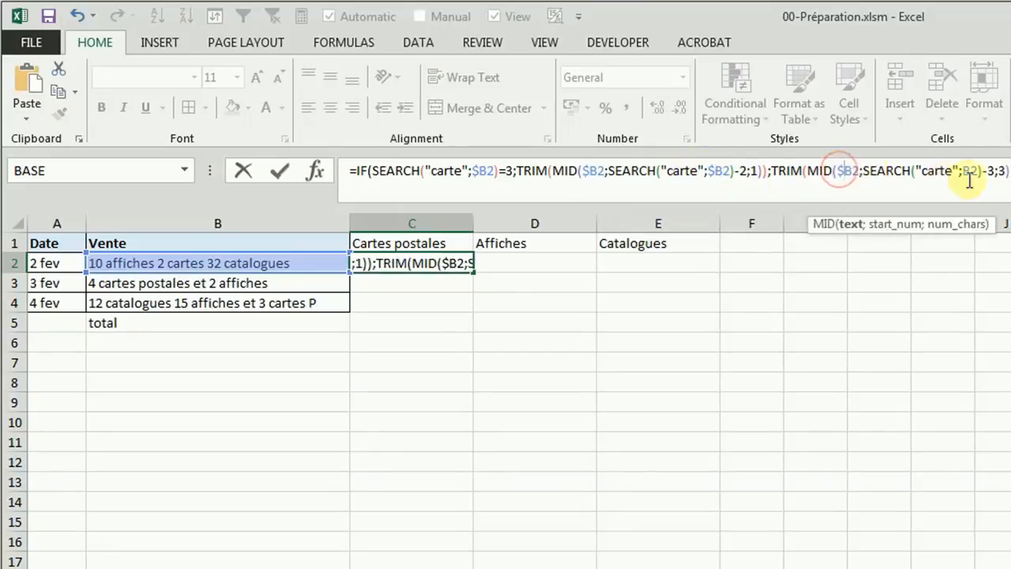
click(963, 172)
text($)
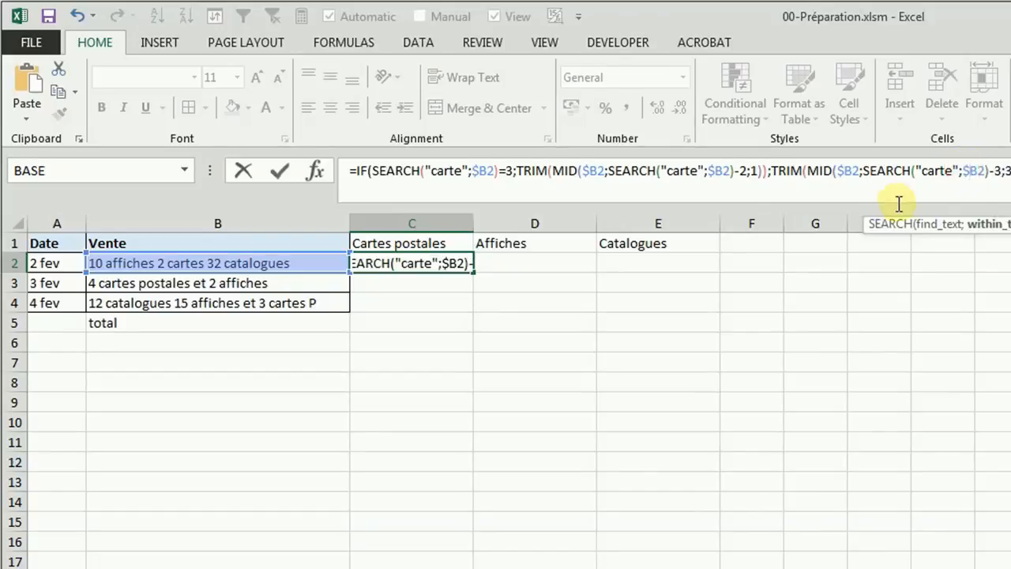
key(Return)
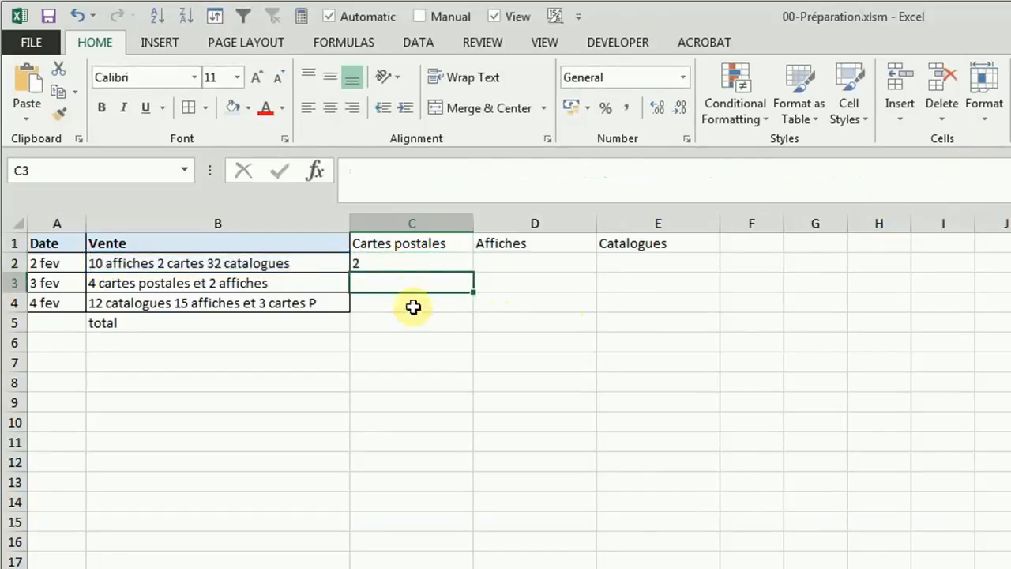
click(412, 263)
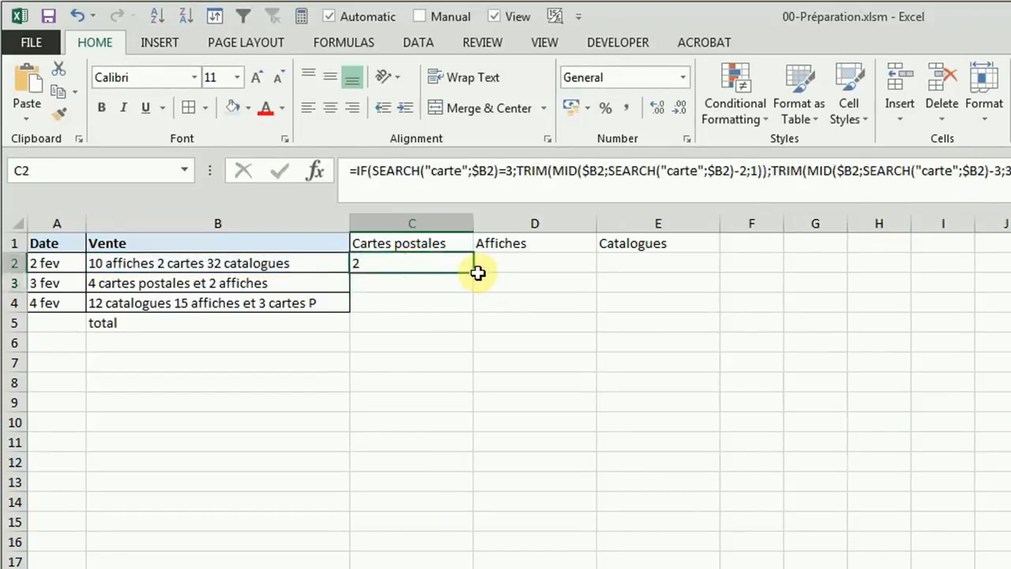
drag(473, 273, 659, 269)
Step: Replace the search text "carte" with "affi" in all three SEARCH functions of the Affiches formula in D2
click(527, 265)
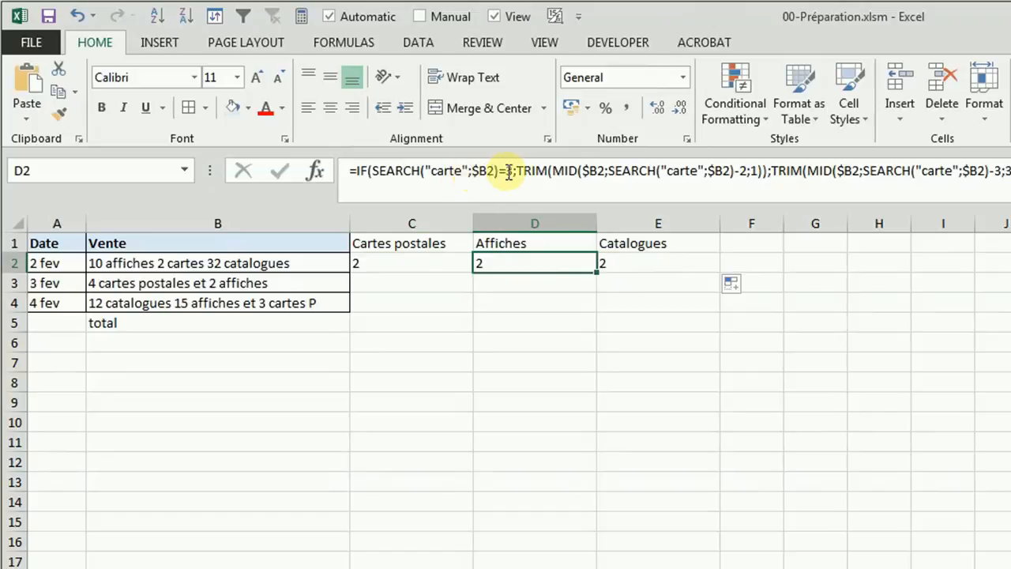
click(446, 171)
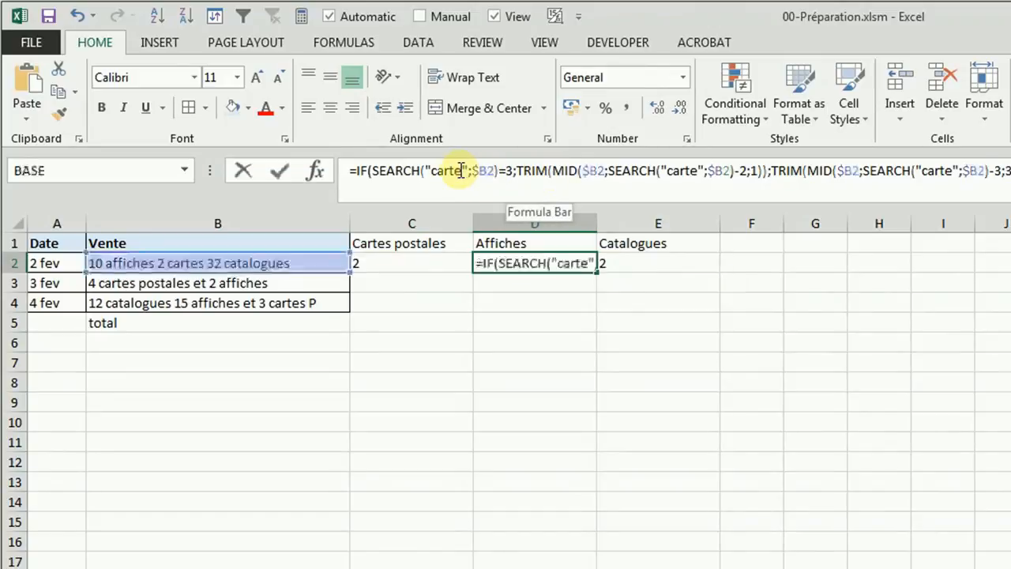
double_click(445, 171)
text(af)
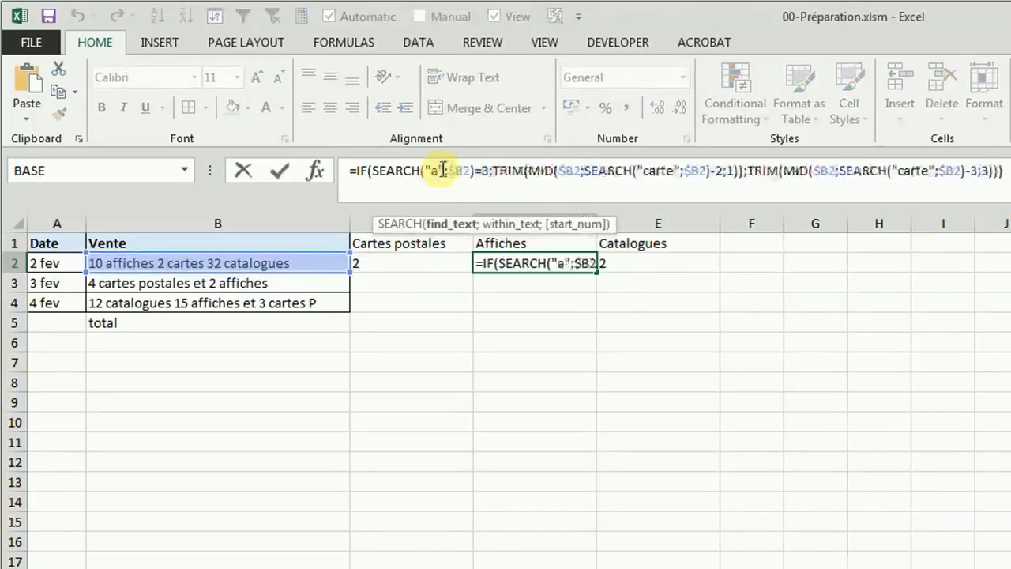
text(fi)
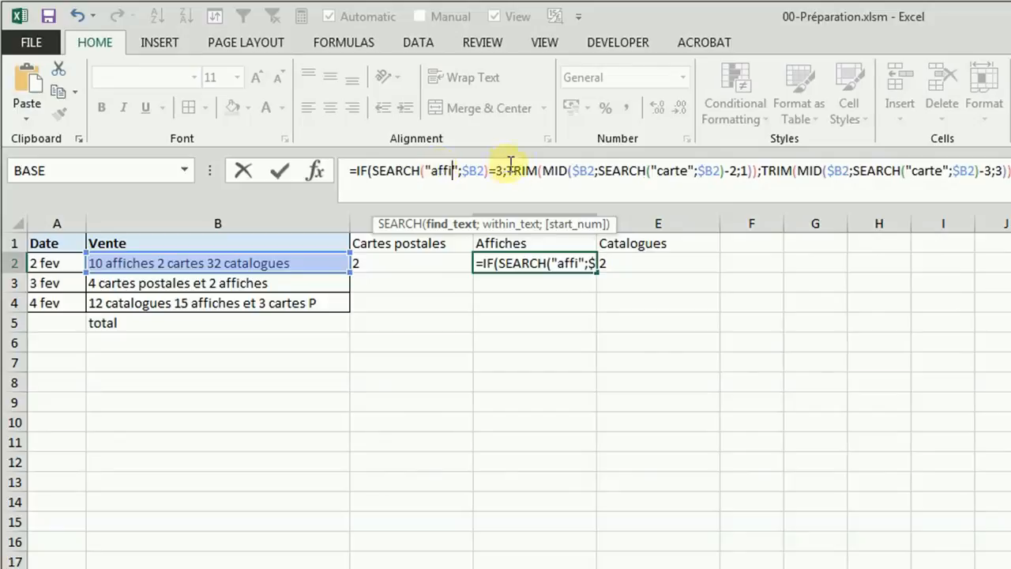
double_click(669, 170)
text(aff)
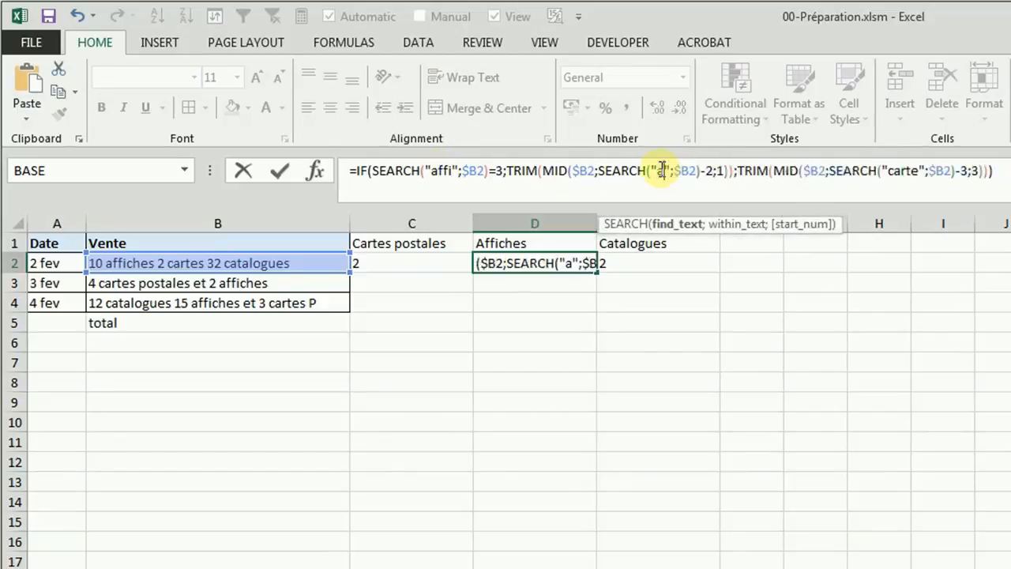
text(i)
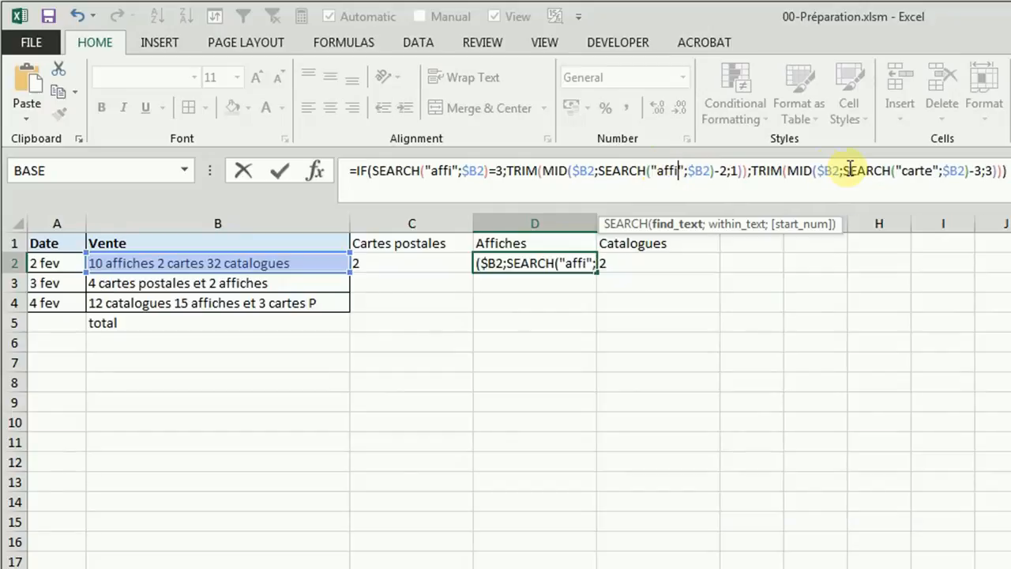
double_click(916, 170)
text(affi)
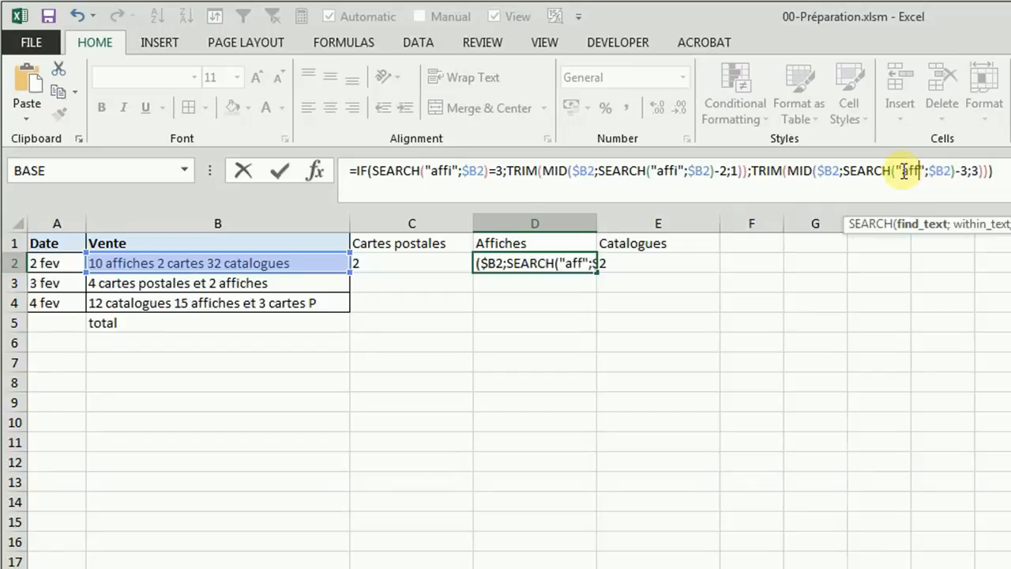
key(Return)
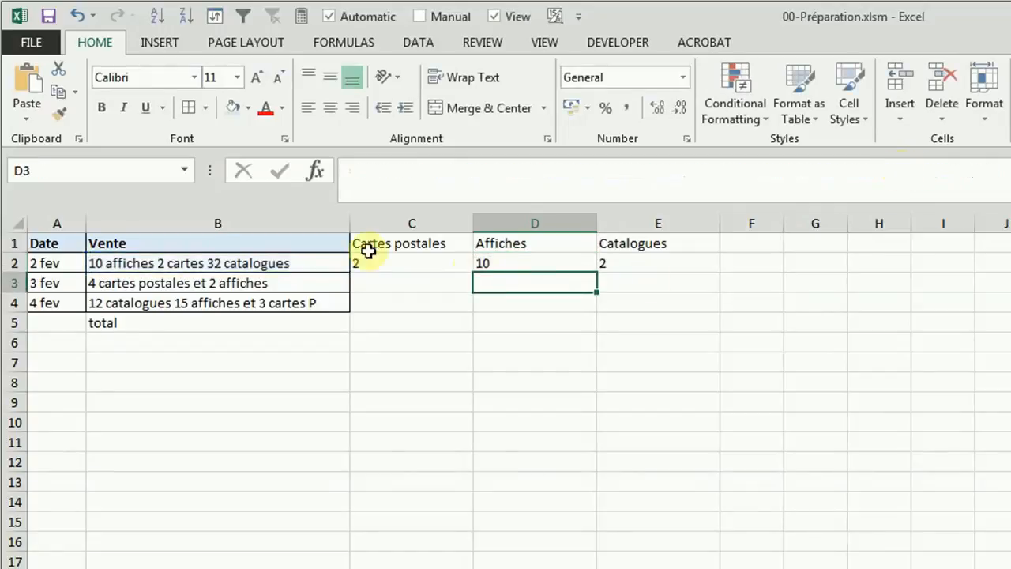
Step: Replace the search text "carte" with "cata" in all three SEARCH functions of the Catalogues formula in E2
click(626, 267)
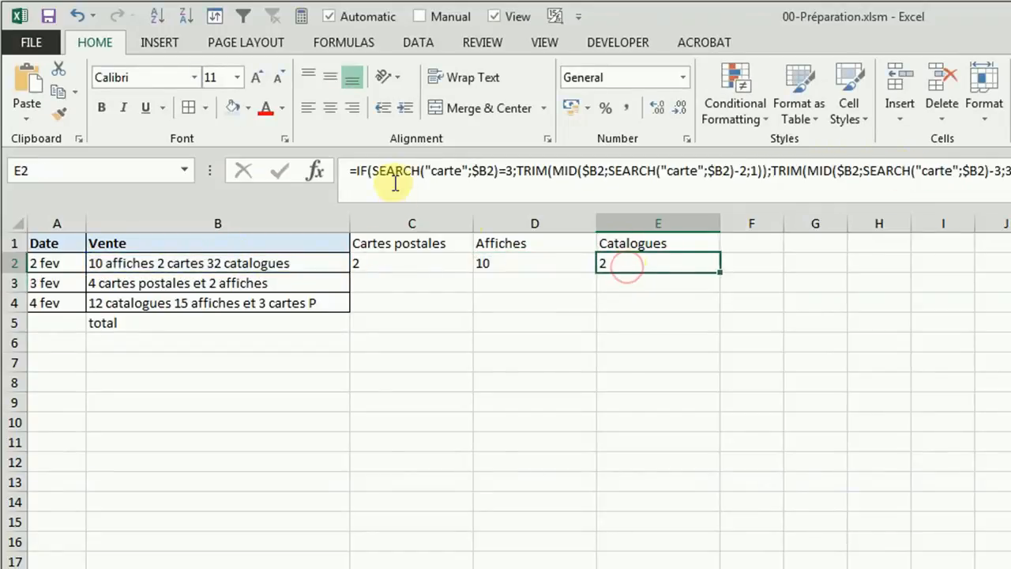
click(450, 170)
drag(450, 171, 443, 171)
text(t)
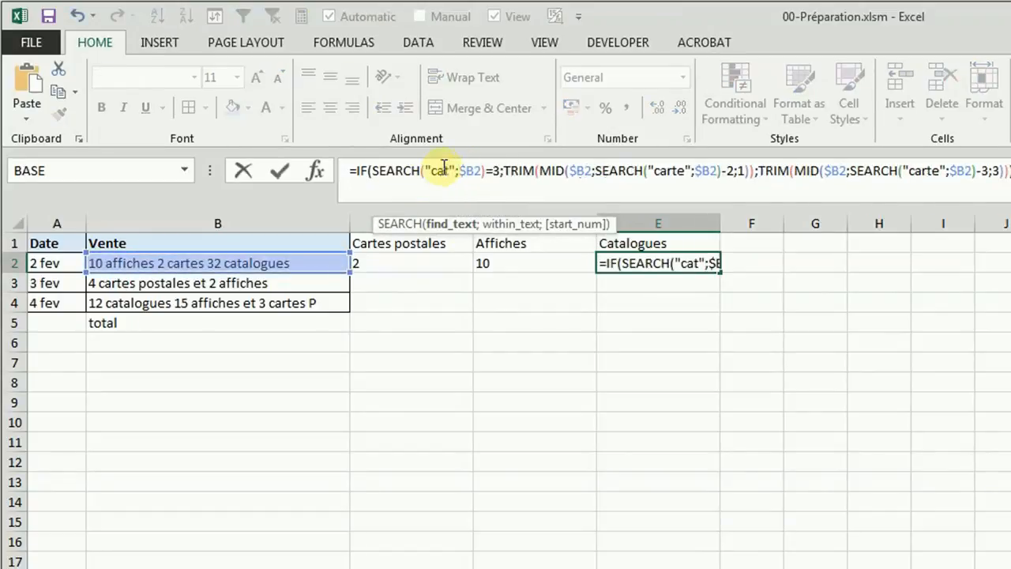
text(a)
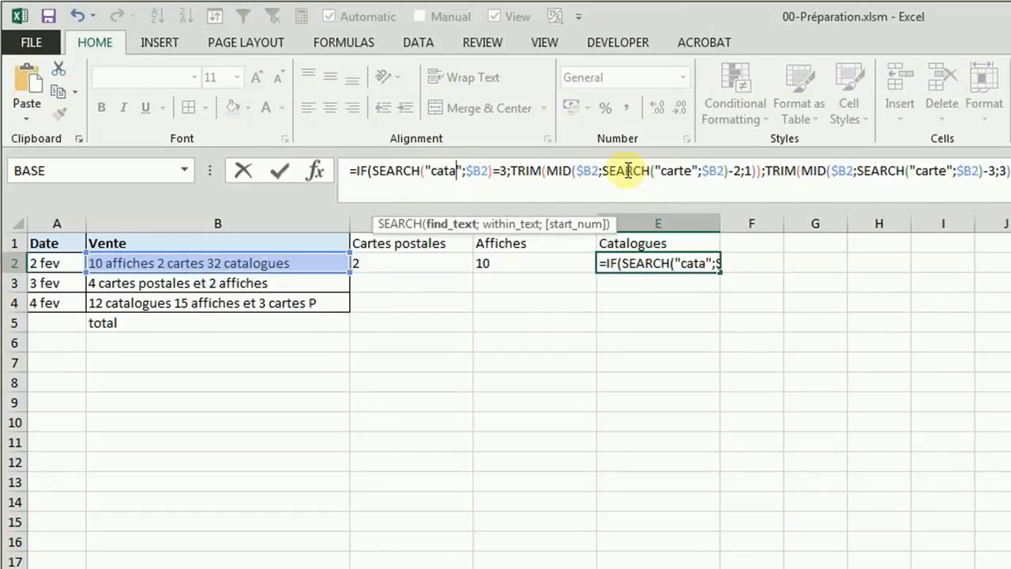
drag(689, 170, 672, 171)
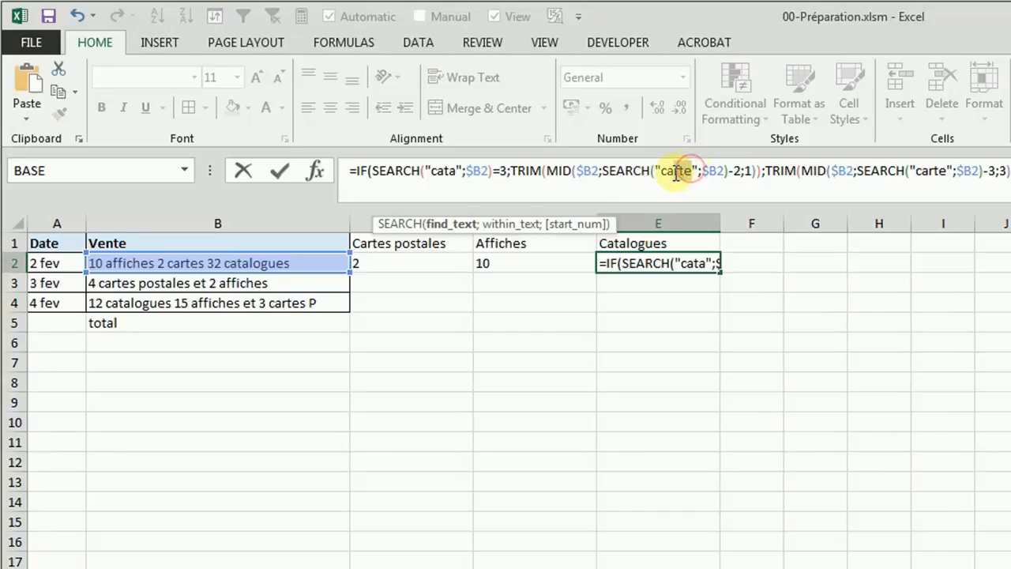
text(ta)
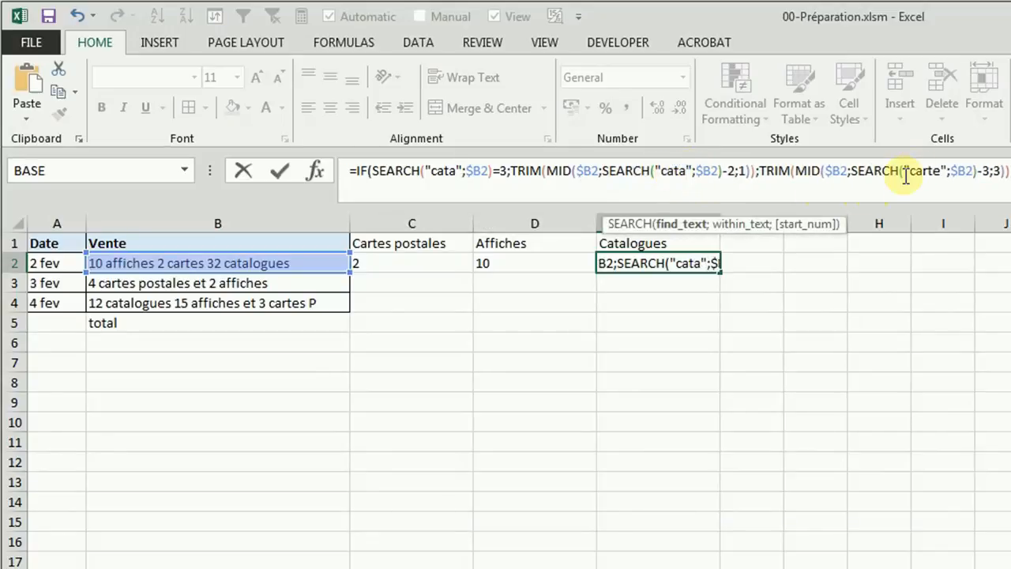
drag(943, 171, 923, 171)
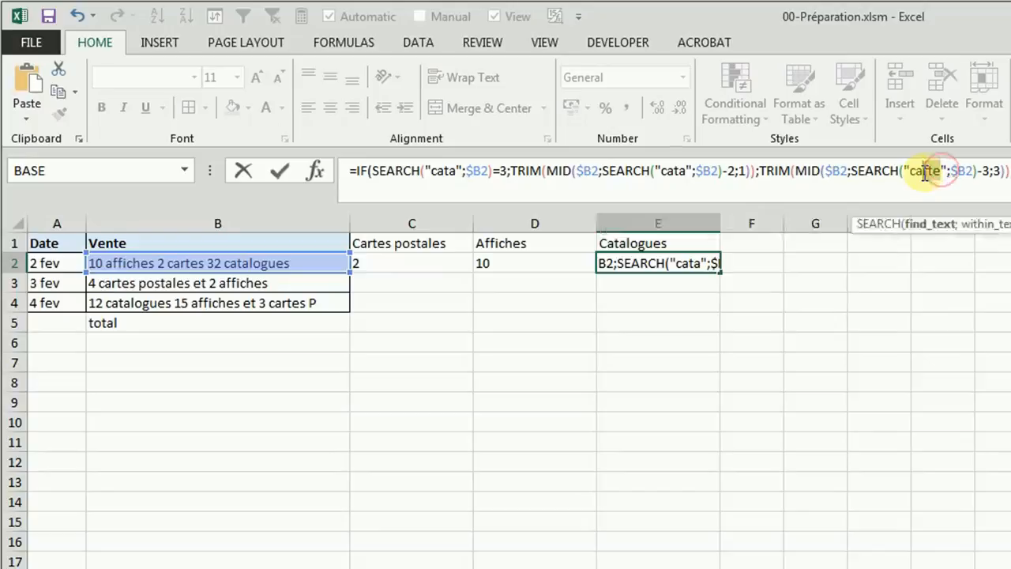
text(ta)
key(Return)
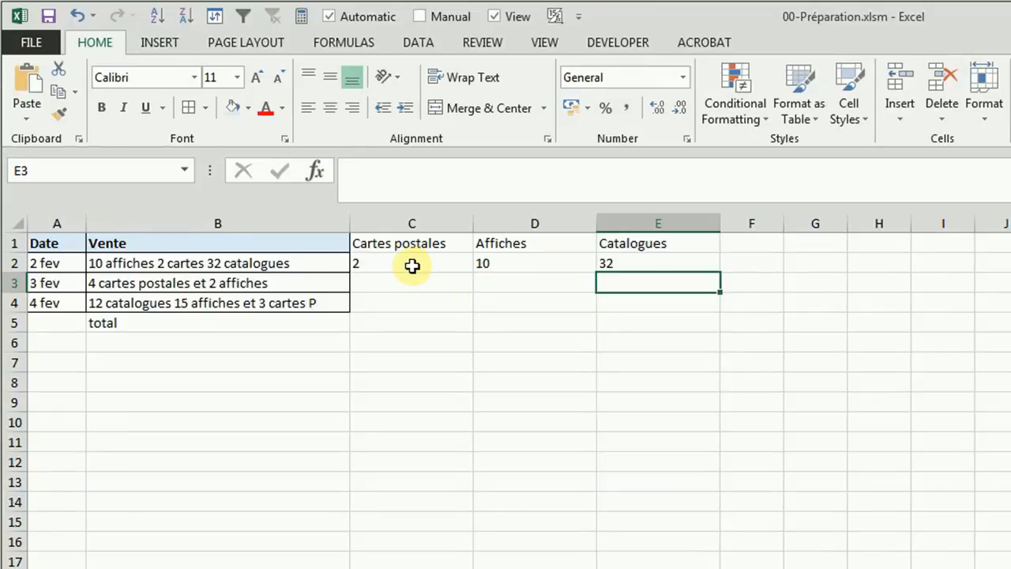
Step: Fill the formulas in C2:E2 down through row 4, and inspect the resulting formula in E3
drag(411, 265, 647, 286)
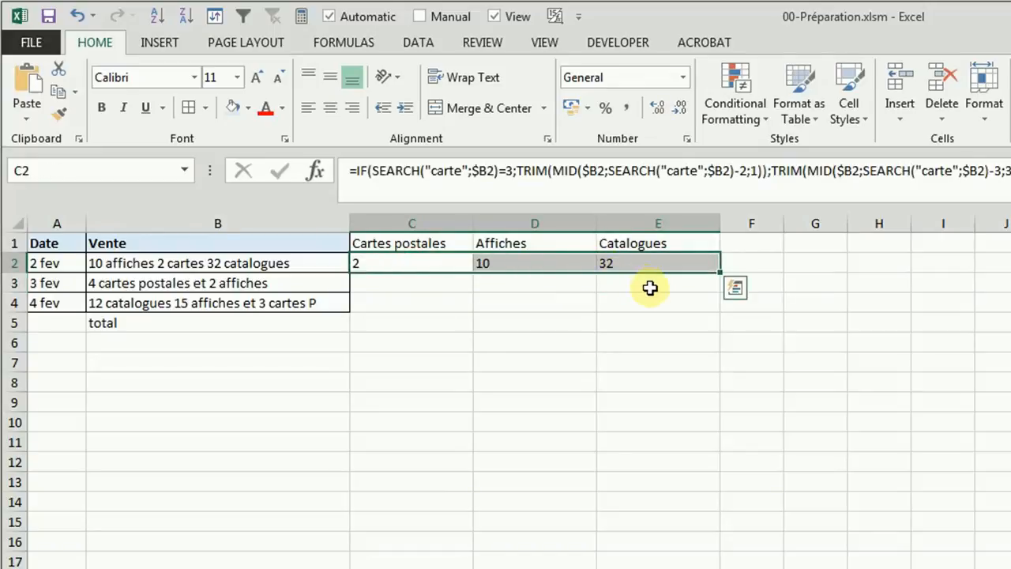
drag(719, 273, 729, 312)
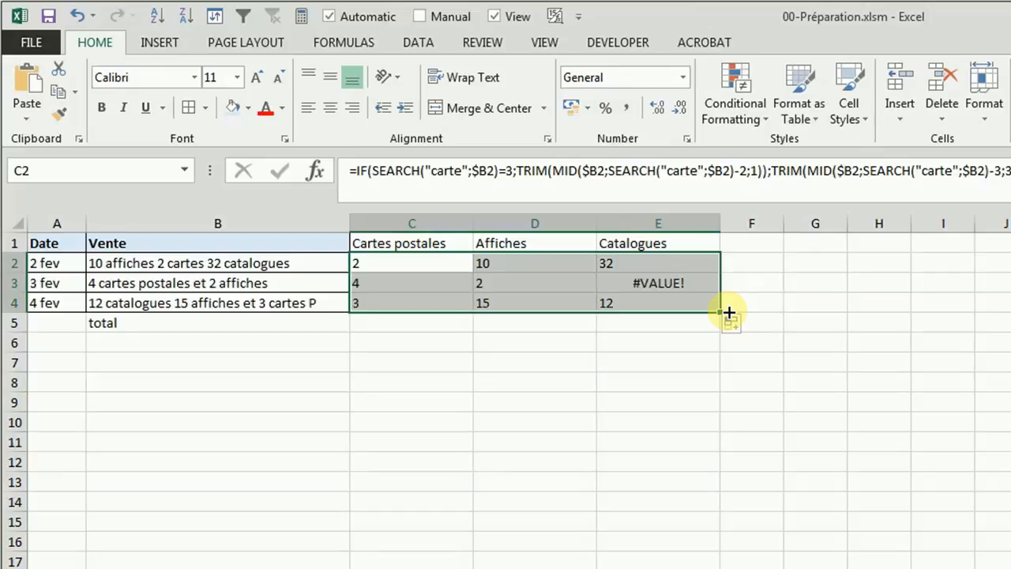
click(591, 370)
click(645, 292)
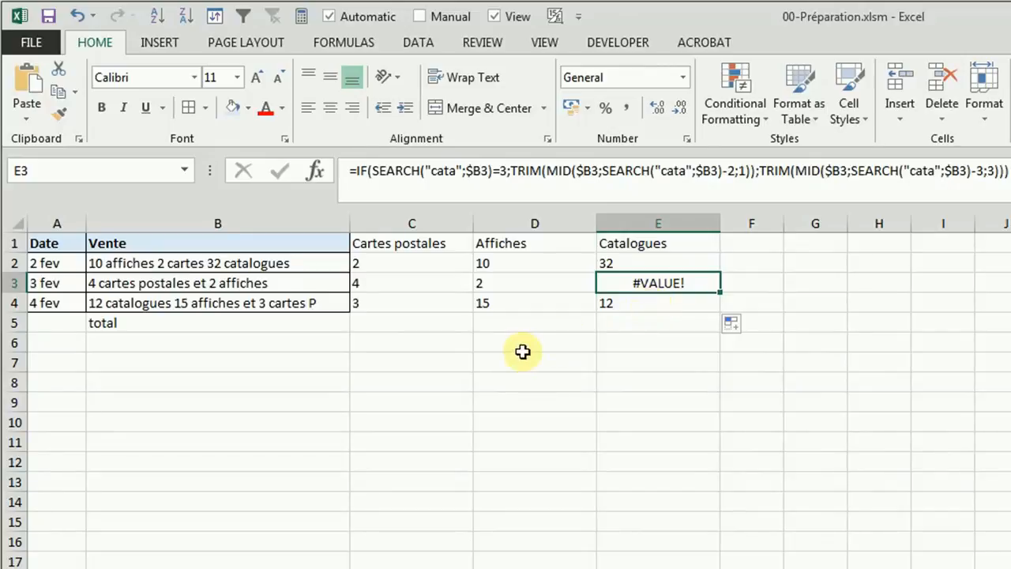
click(403, 361)
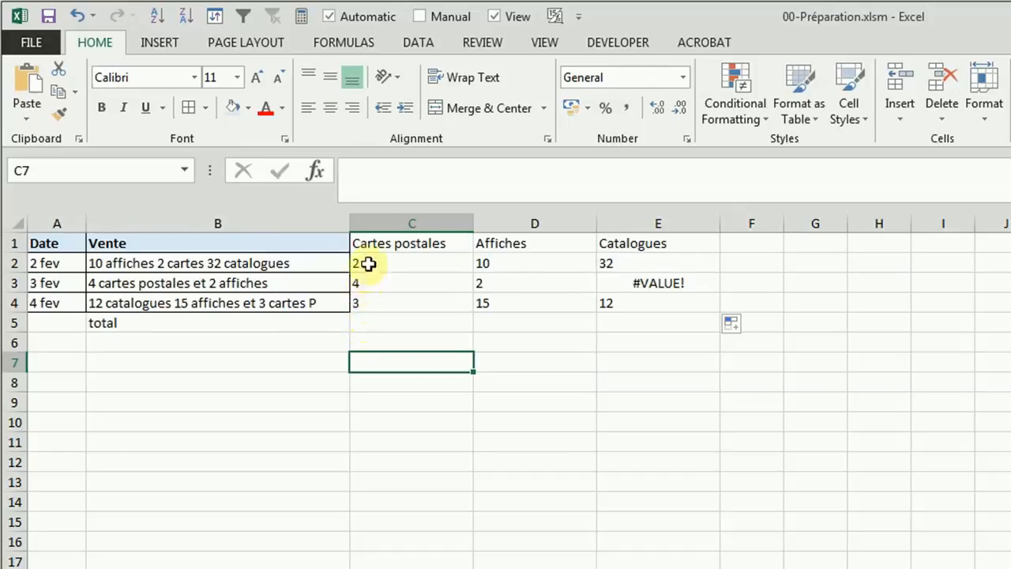
Step: Enter =sum(C2:C4) in C5 to total the Cartes postales column
click(372, 322)
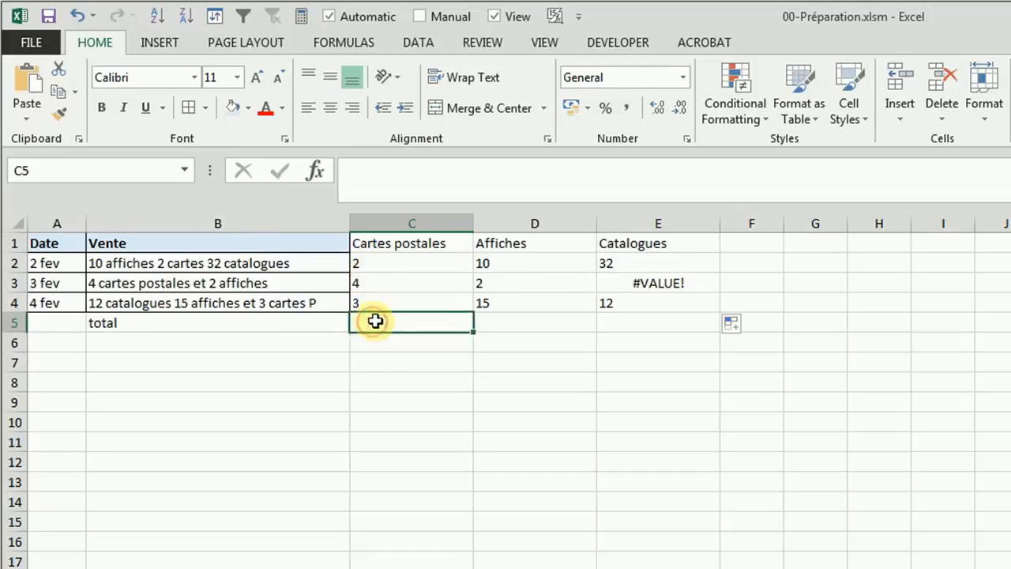
text(=)
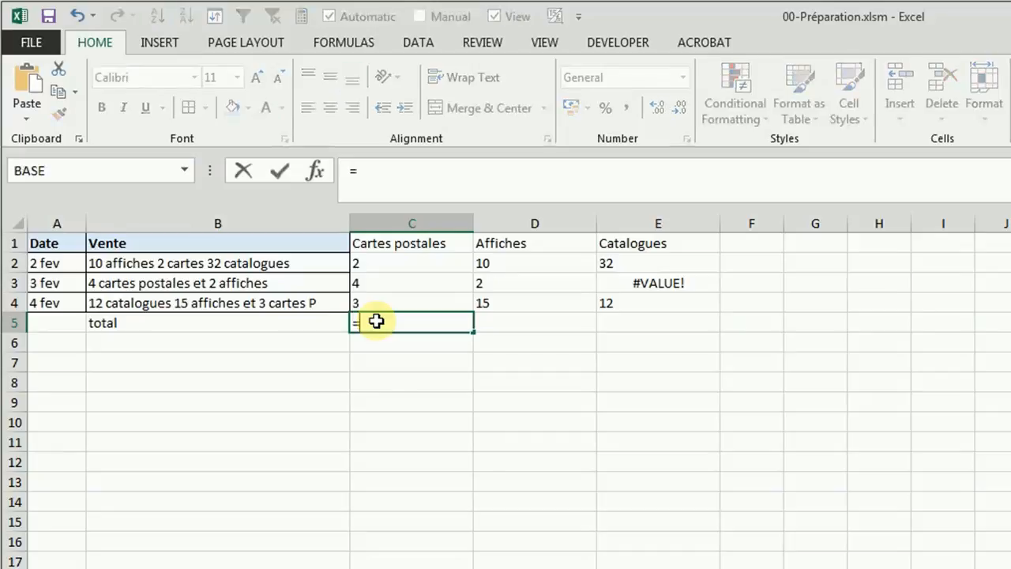
text(sum()
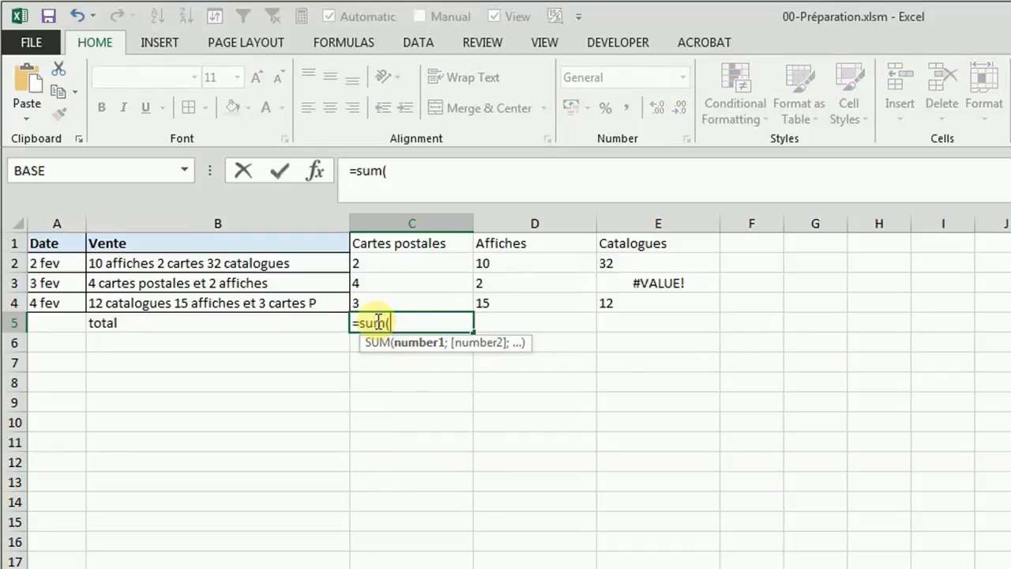
drag(388, 265, 387, 299)
text())
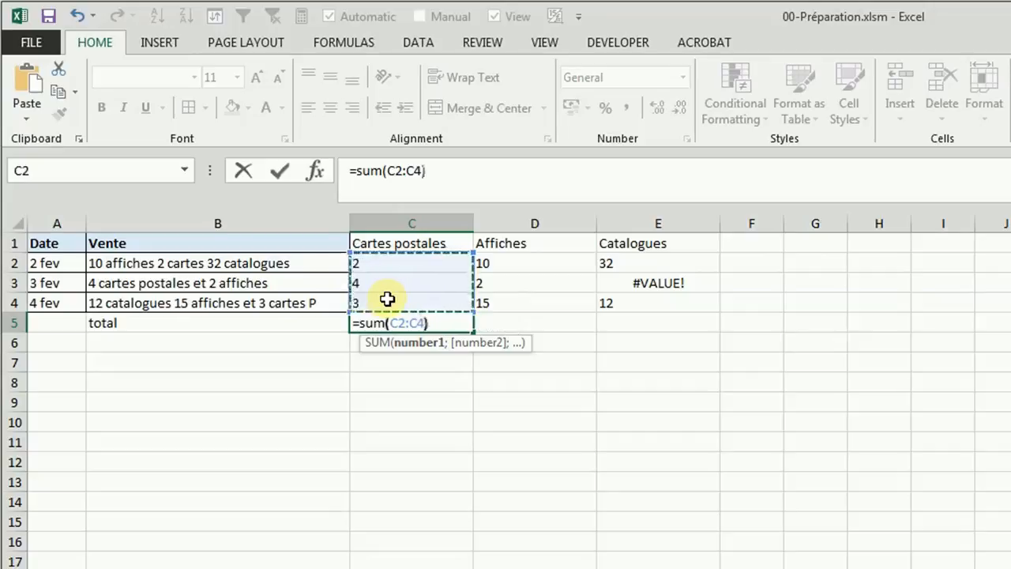
key(Return)
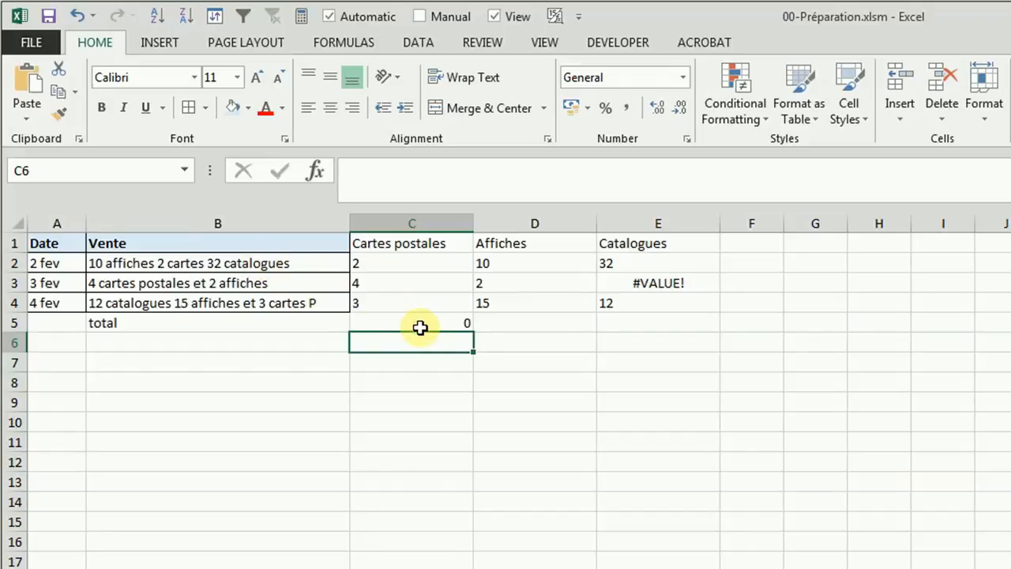
Step: Wrap the whole IF formula of the Cartes postales cell C2 in a VALUE function to convert its text to a number
click(372, 264)
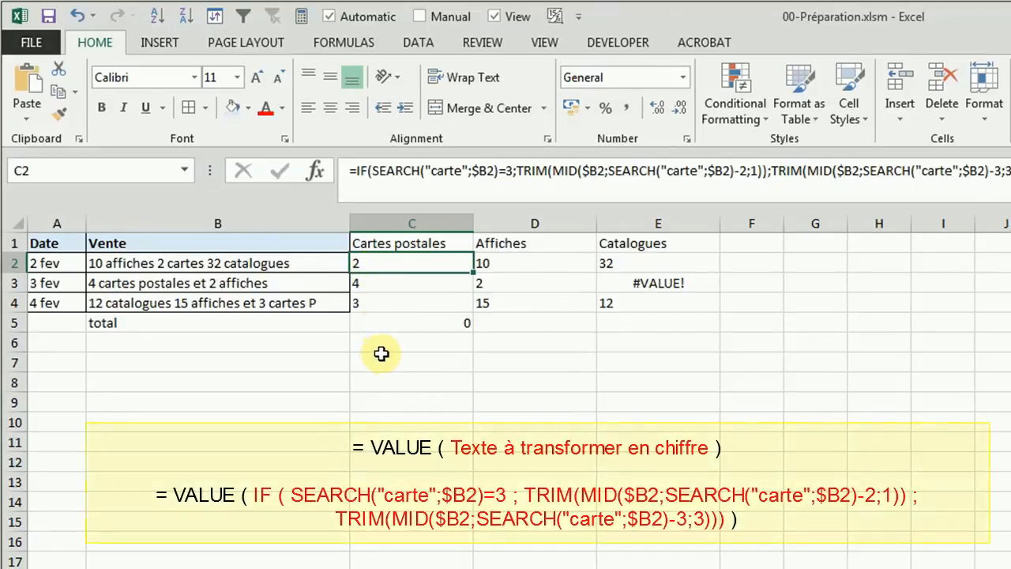
click(366, 172)
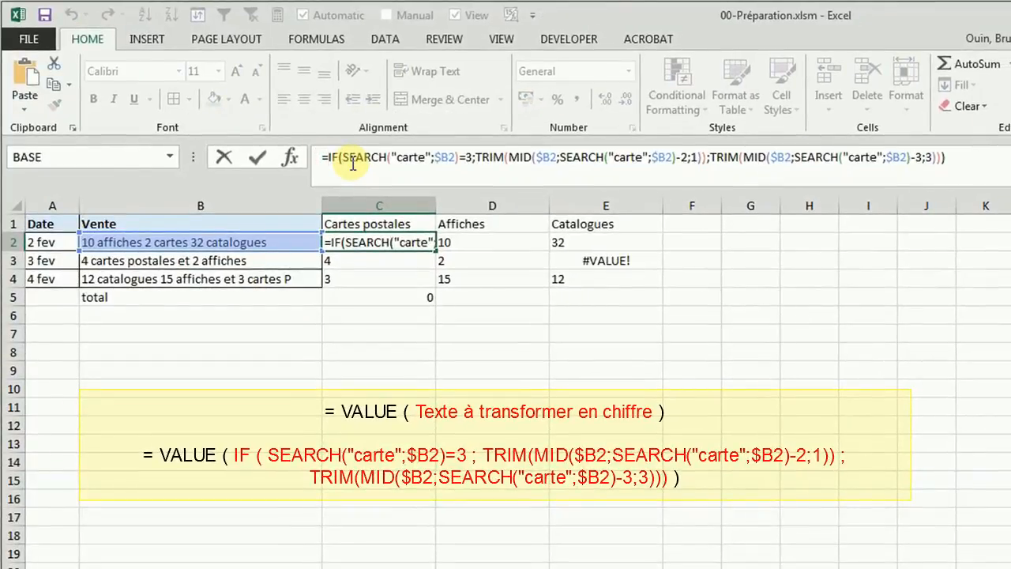
text(value)
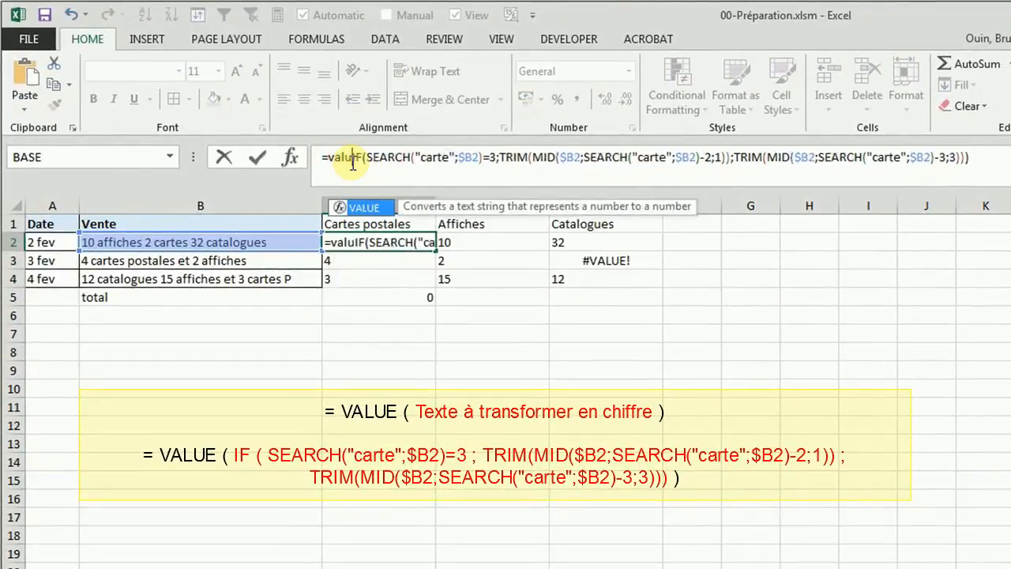
text(()
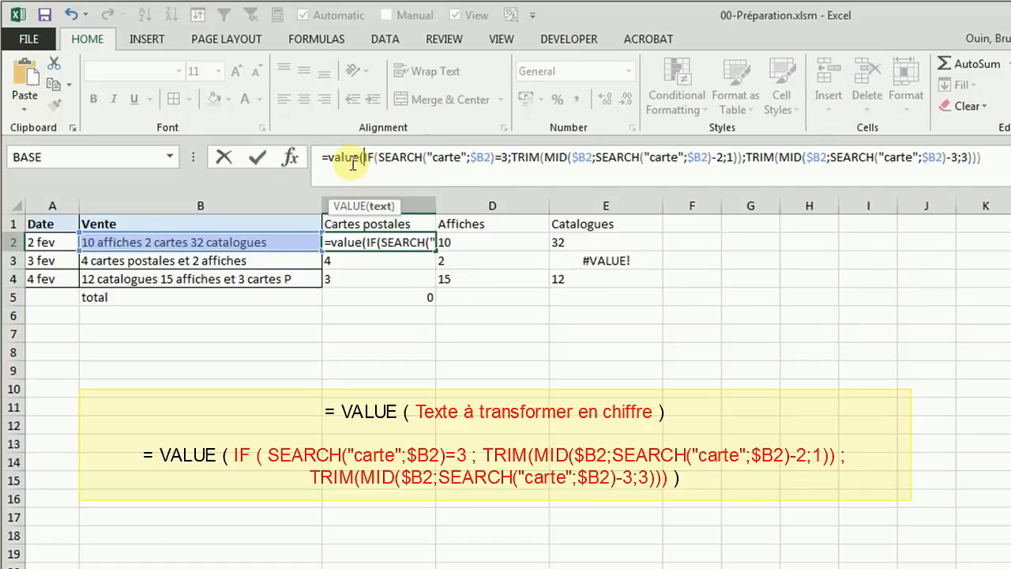
click(991, 161)
text())
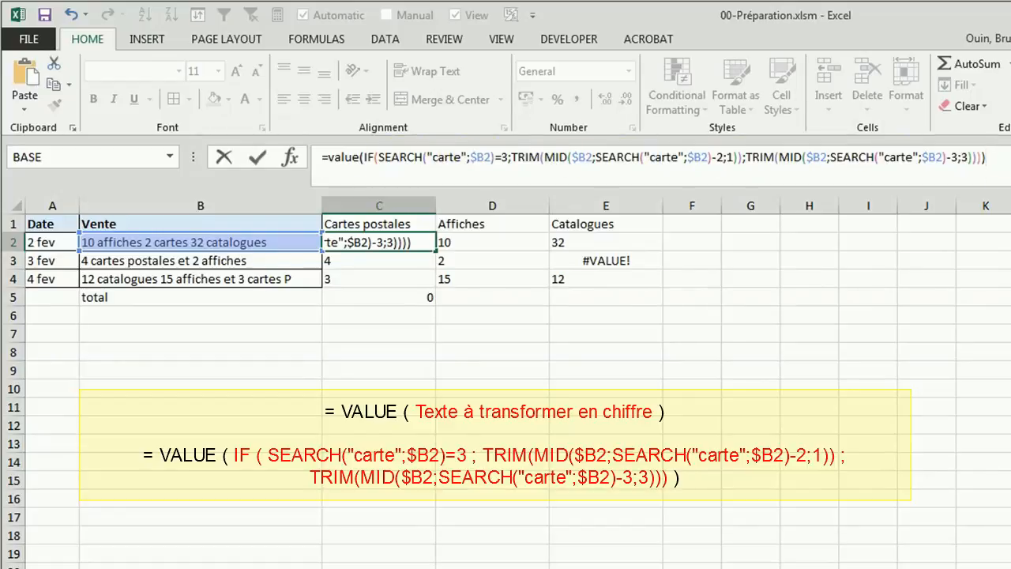
key(Return)
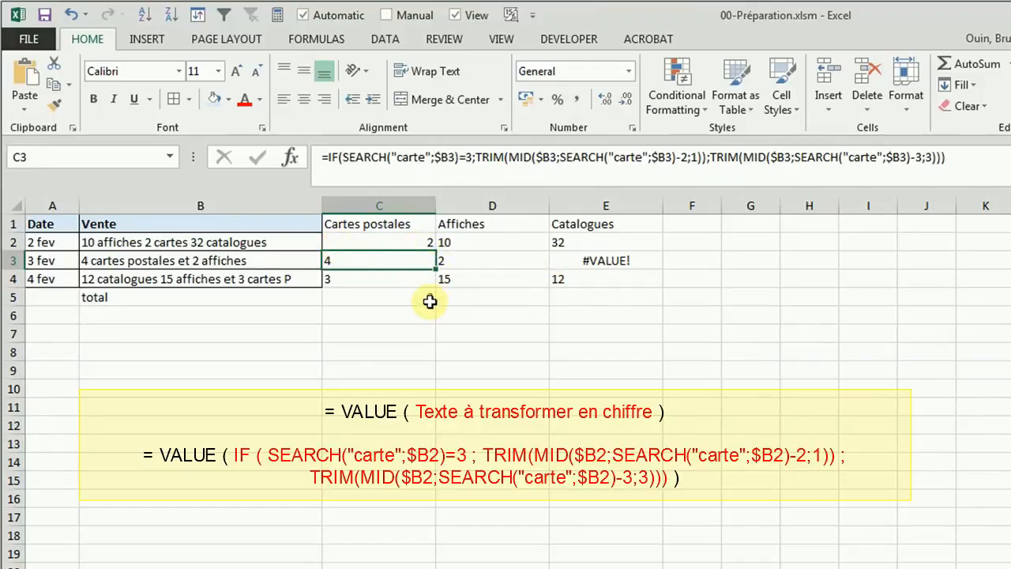
Step: Wrap the whole IF formula of the Affiches cell D2 in a VALUE function
click(466, 242)
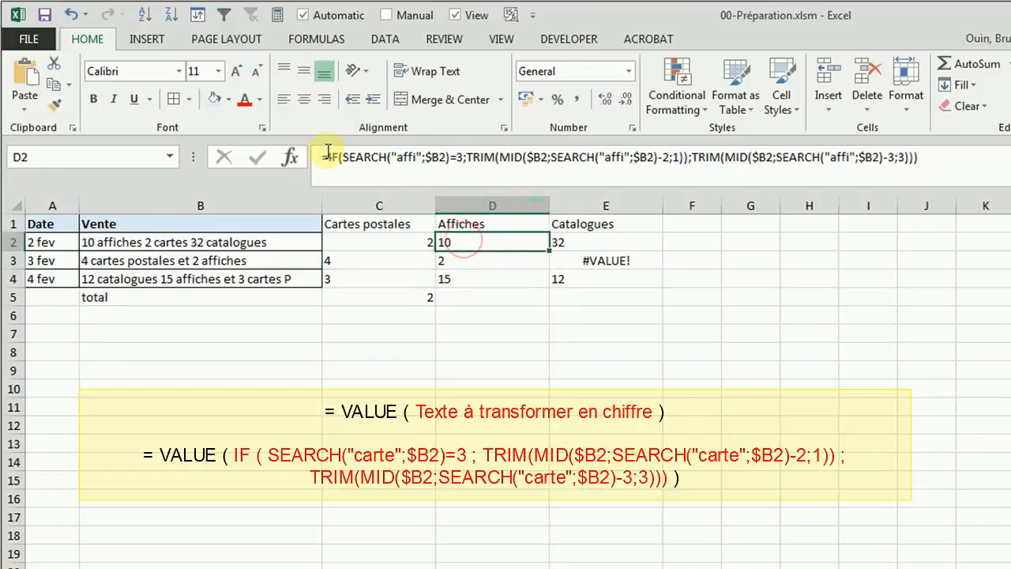
click(327, 156)
text(value()
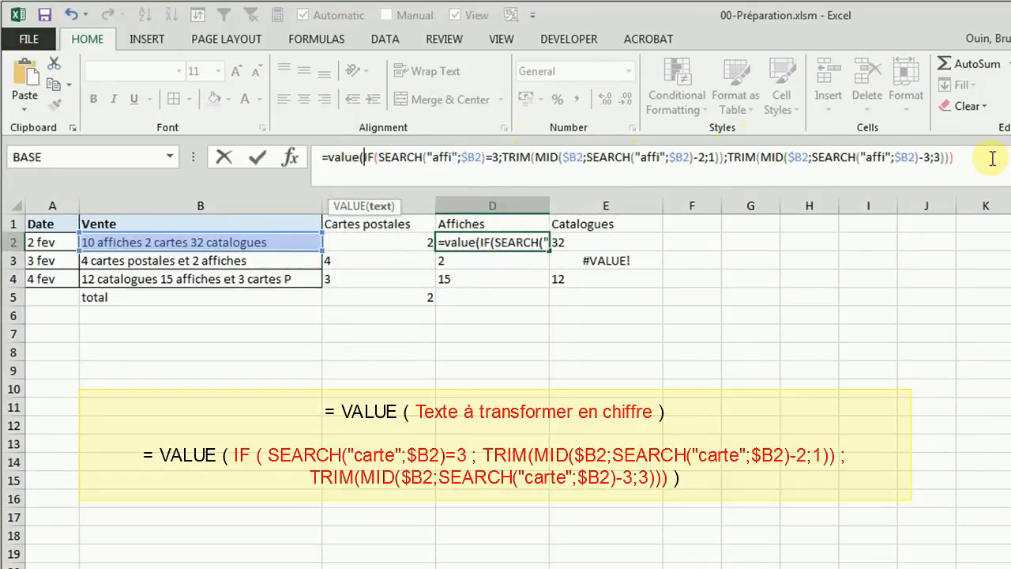
click(993, 158)
text())
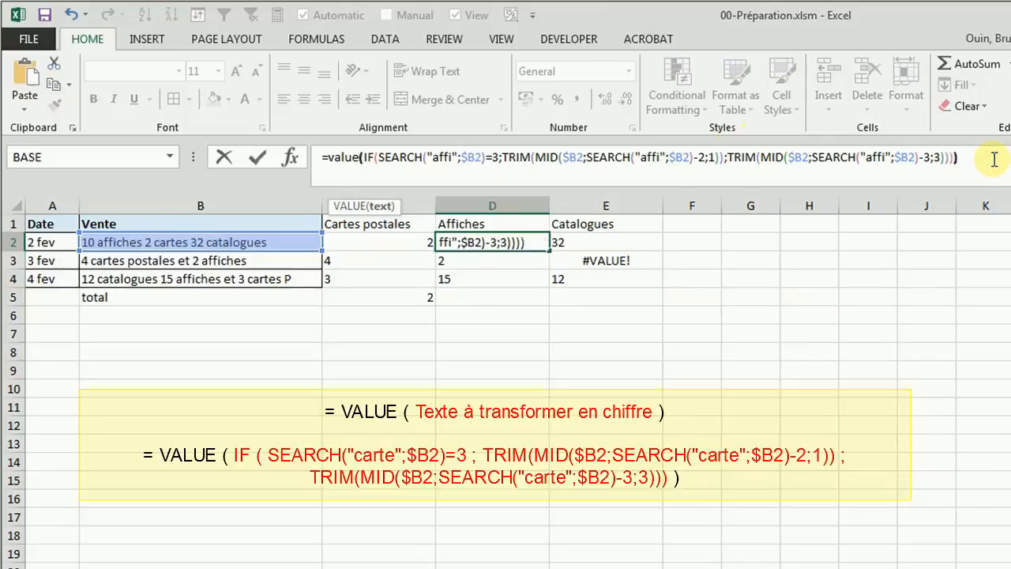
key(Return)
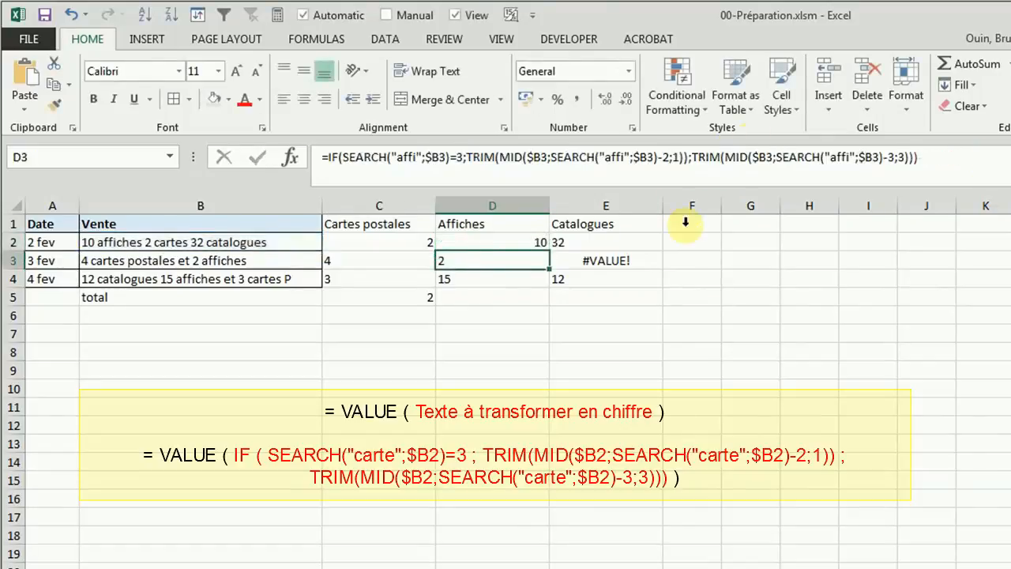
Step: Wrap the whole IF formula of the Catalogues cell E2 in a VALUE function
click(593, 242)
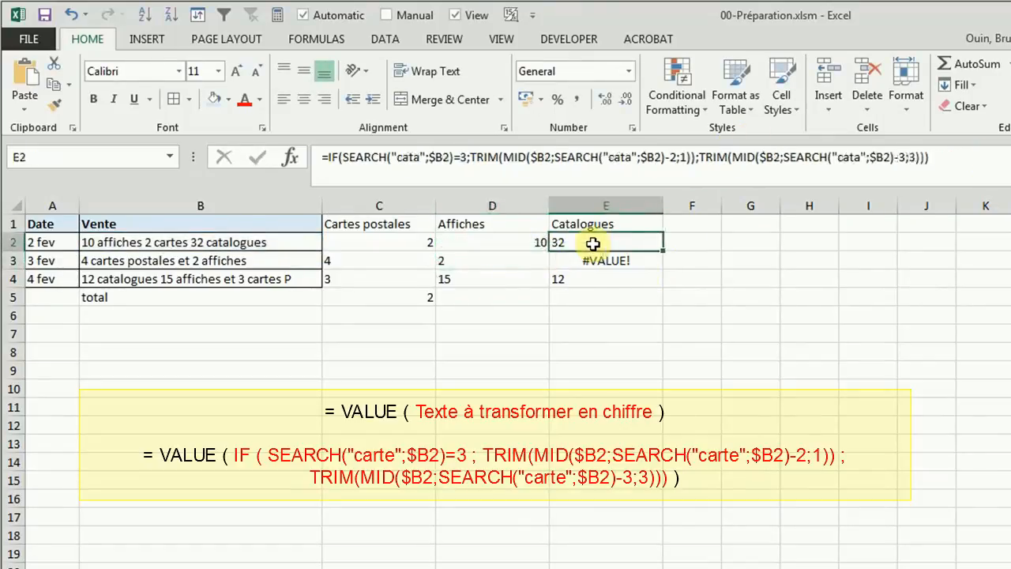
click(330, 156)
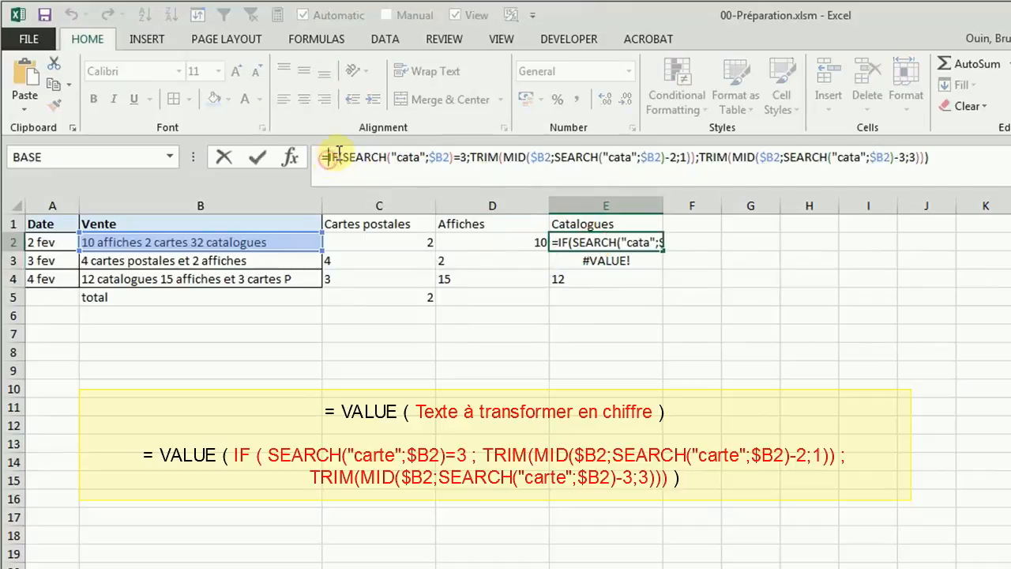
text(value()
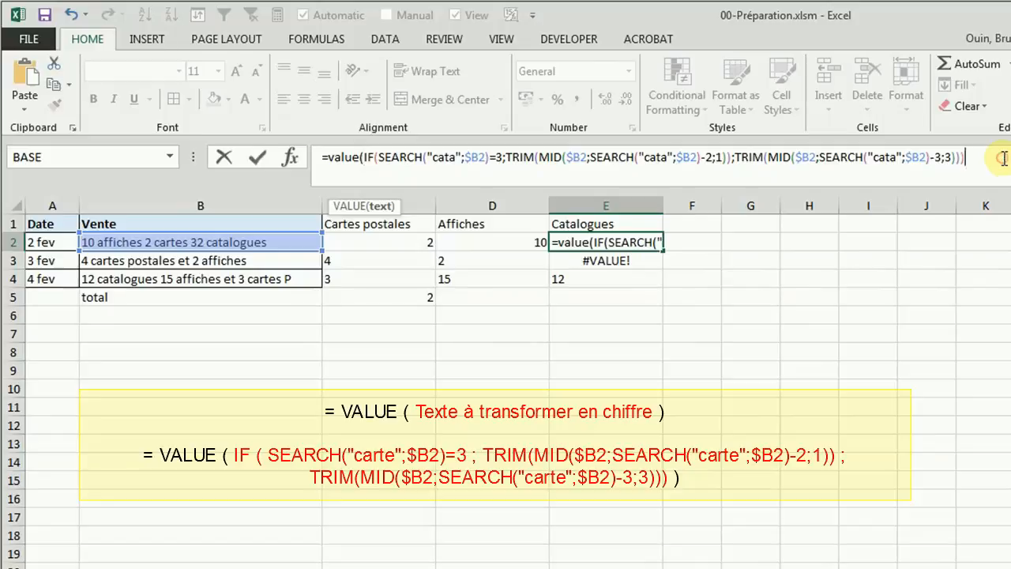
text())
key(Return)
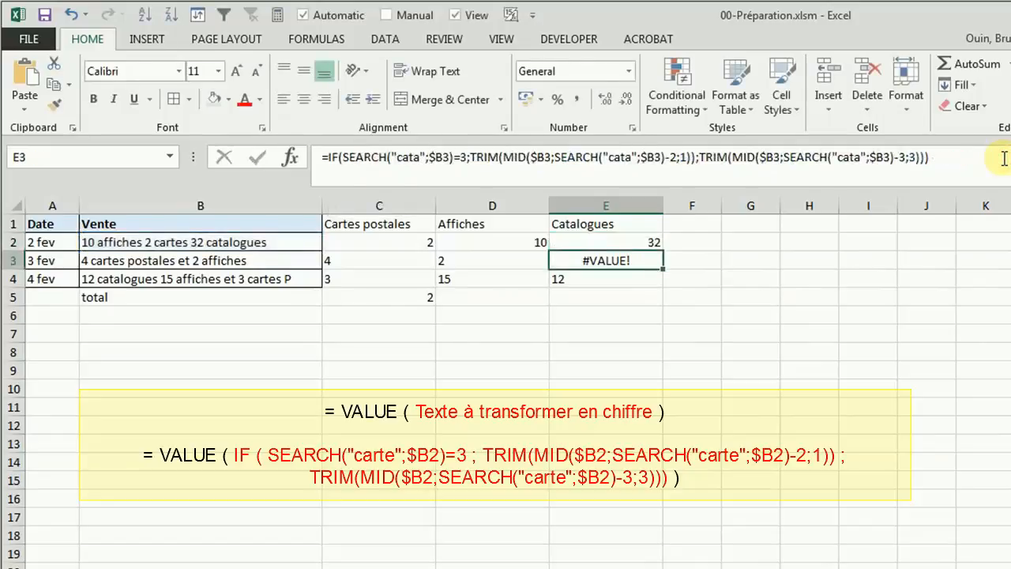
Step: Fill the VALUE formulas in C2:E2 down through row 4, and copy the total formula in C5 across to E5
click(431, 239)
drag(431, 239, 669, 282)
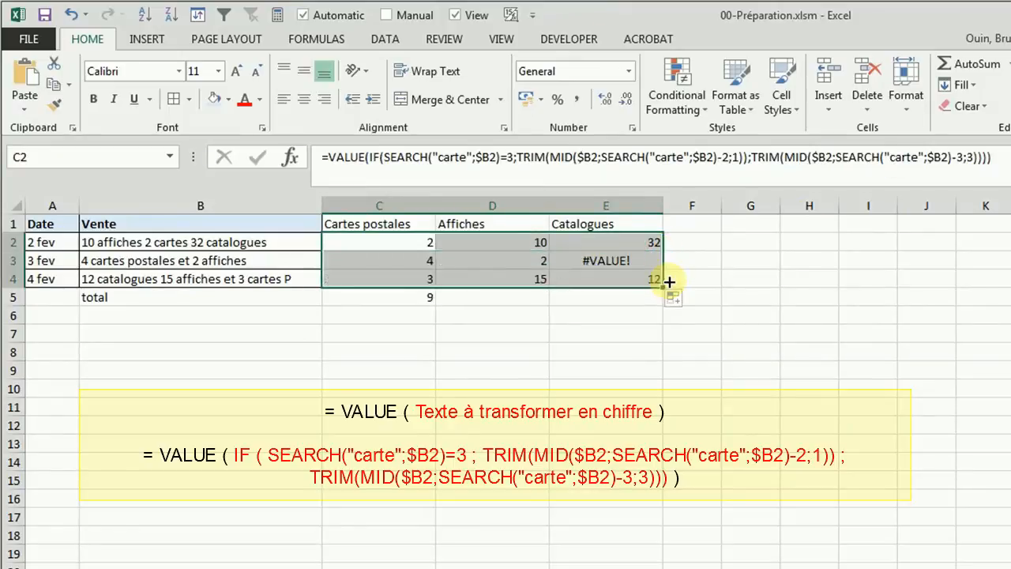
click(416, 298)
drag(435, 304, 648, 307)
click(524, 351)
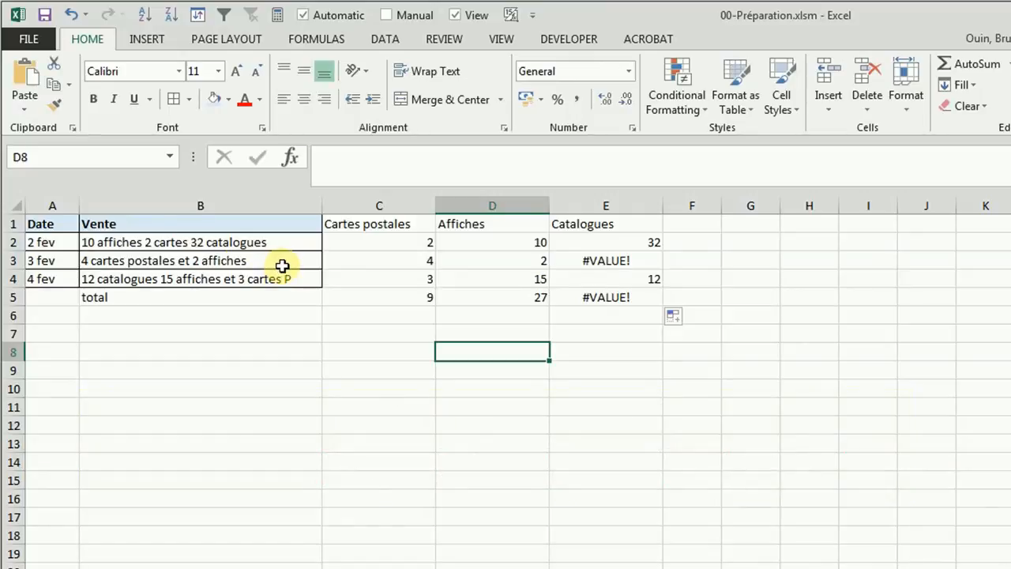
Step: Wrap the VALUE formula of the Cartes postales cell C2 in IFERROR, with 0 as the result on error
click(393, 239)
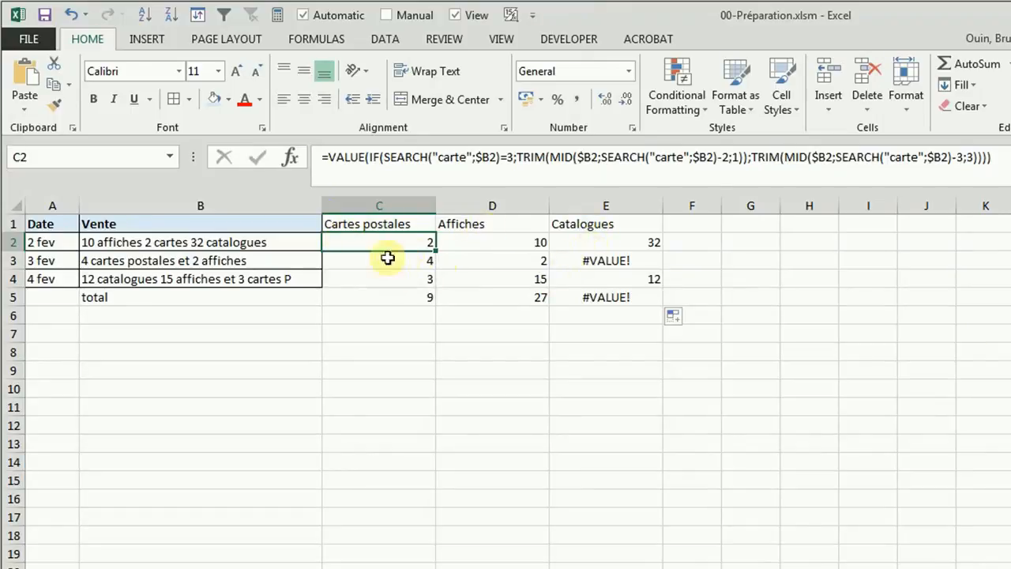
click(334, 154)
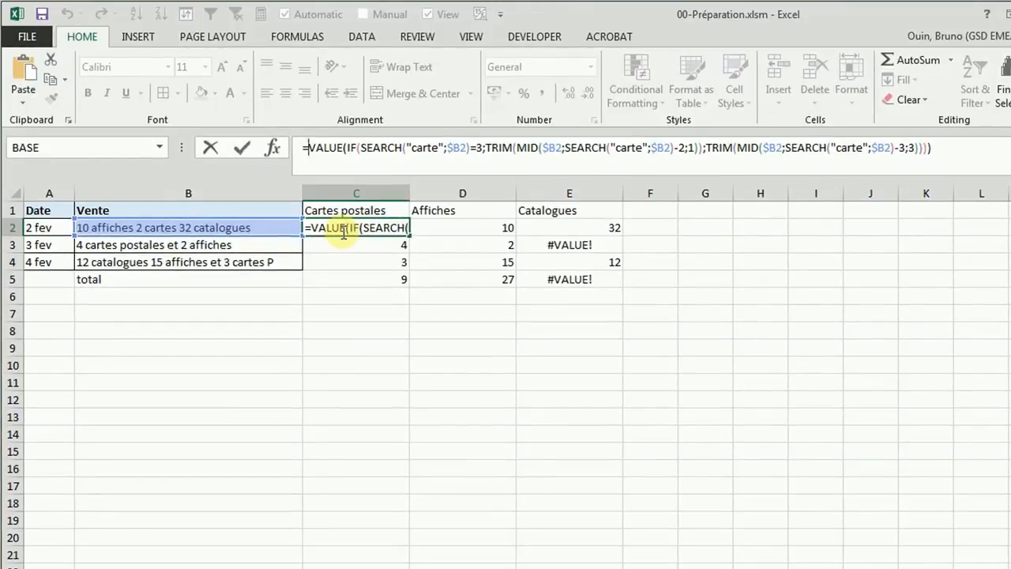
text(iferror)
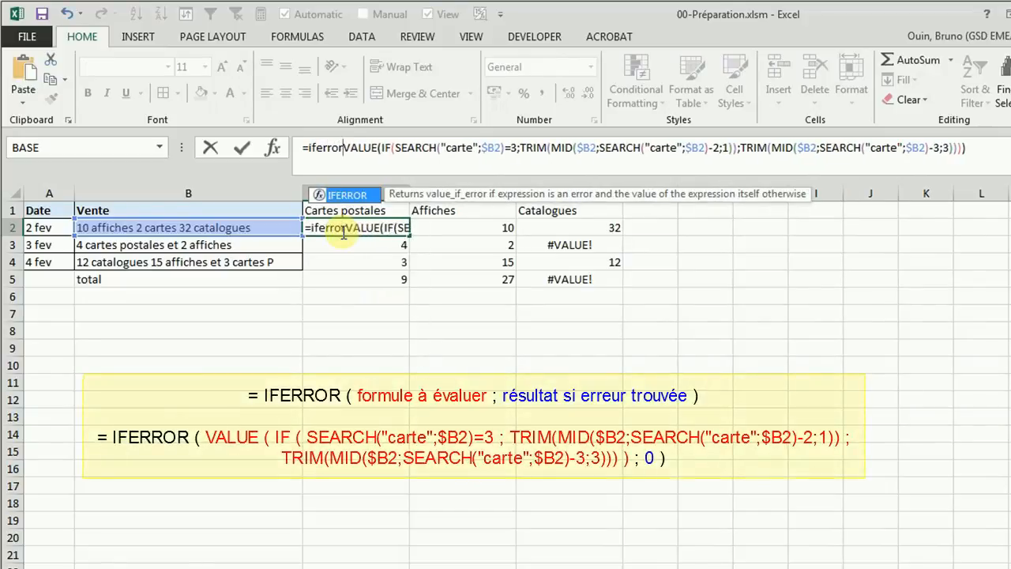
text(()
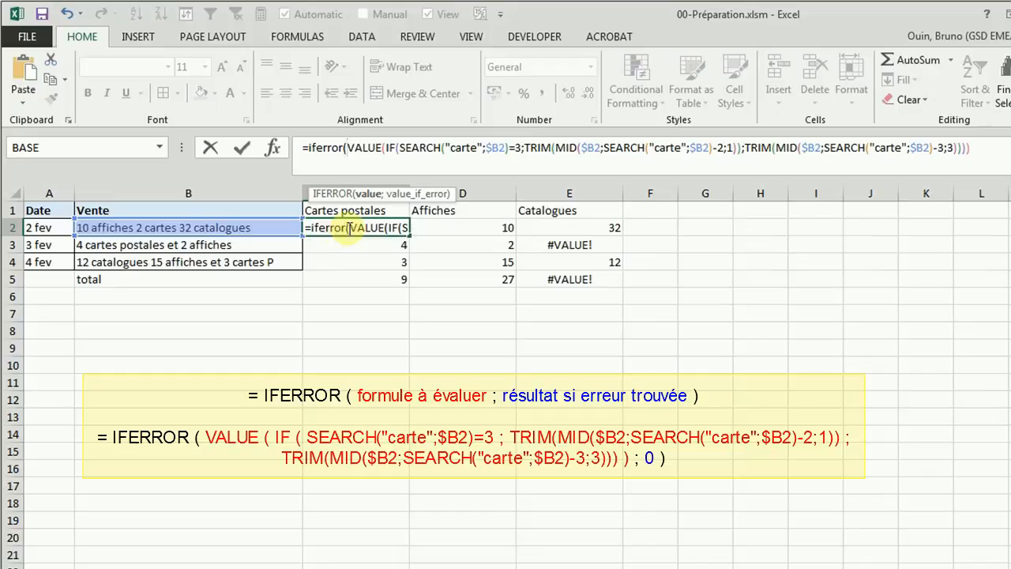
click(981, 149)
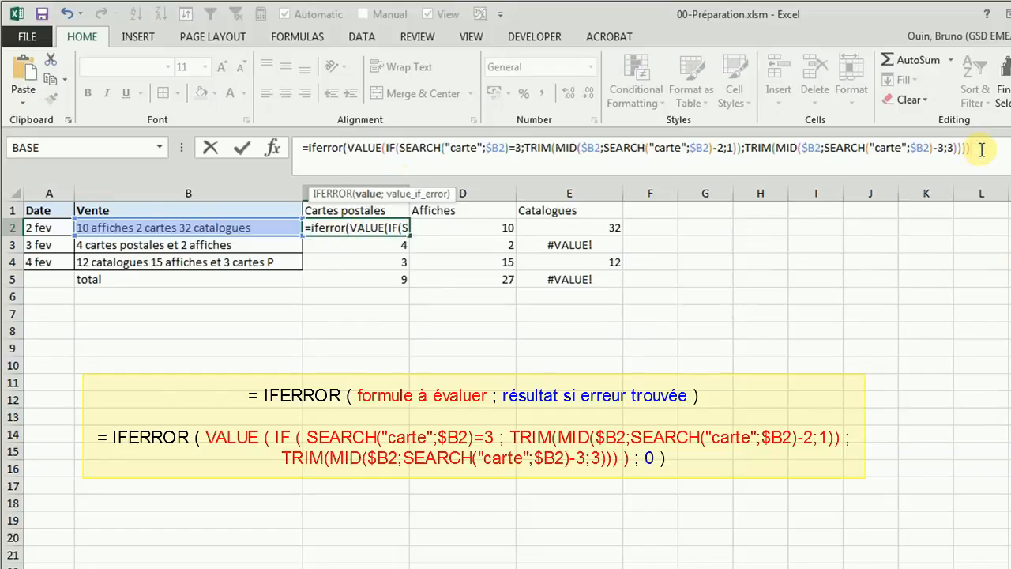
text(;0)
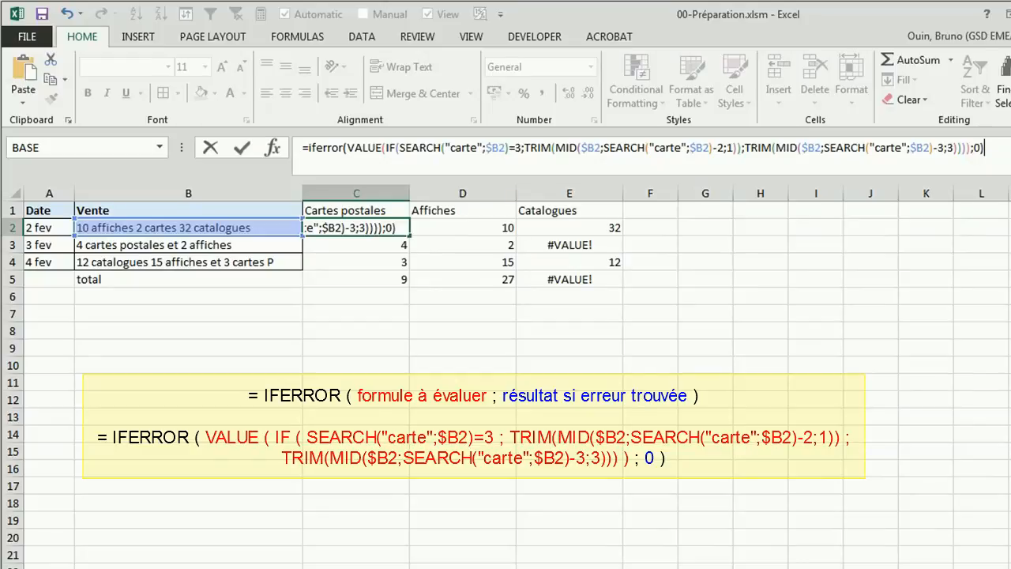
key(Return)
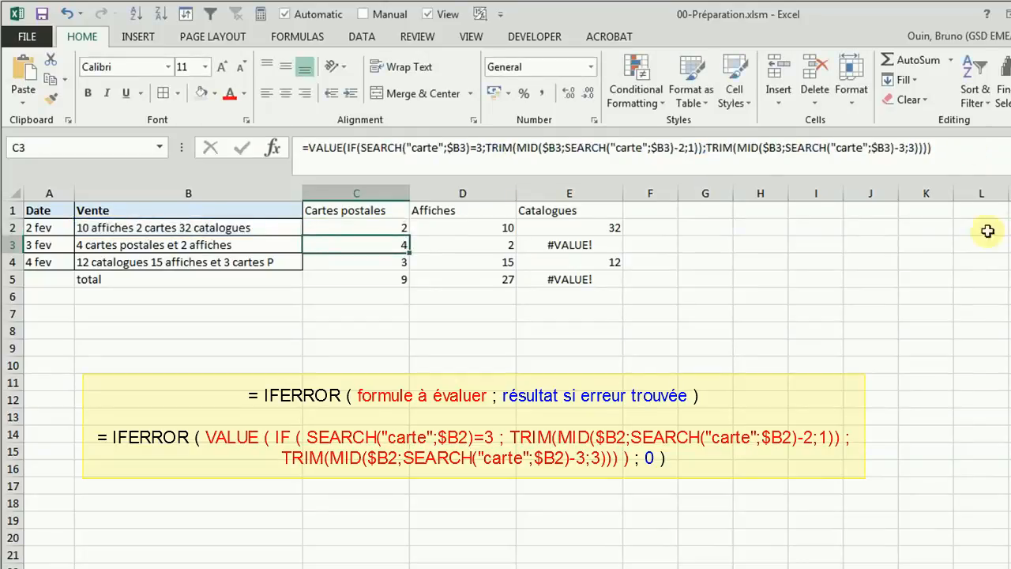
Step: Wrap the VALUE formula of the Affiches cell D2 in IFERROR, with 0 as the result on error
click(440, 228)
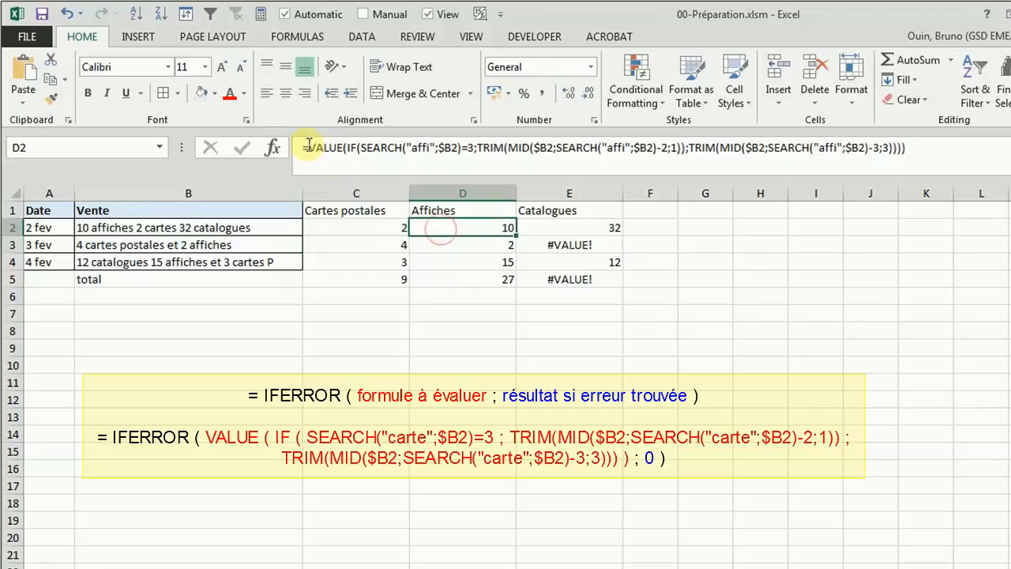
click(309, 146)
text(iferror()
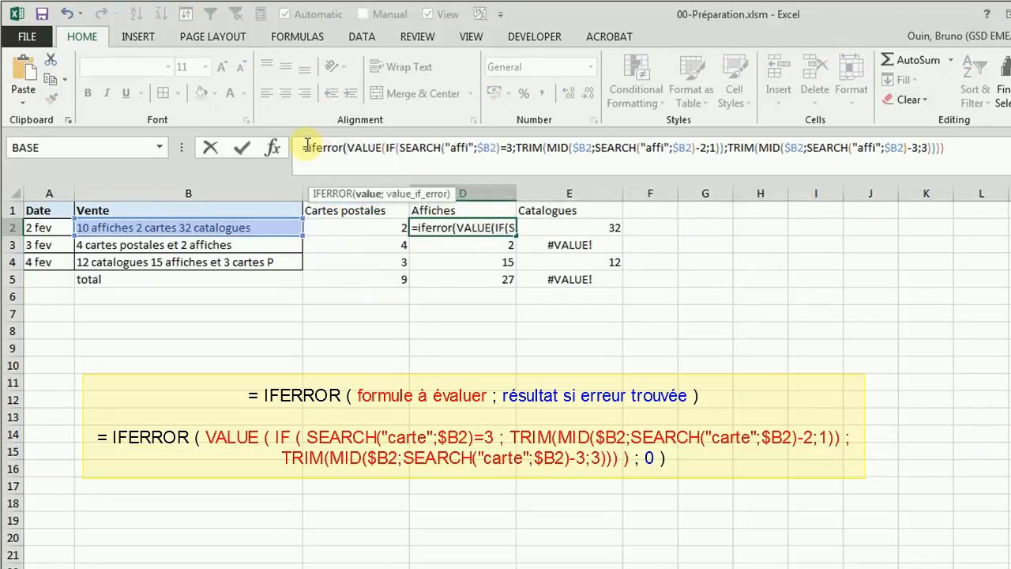
click(954, 148)
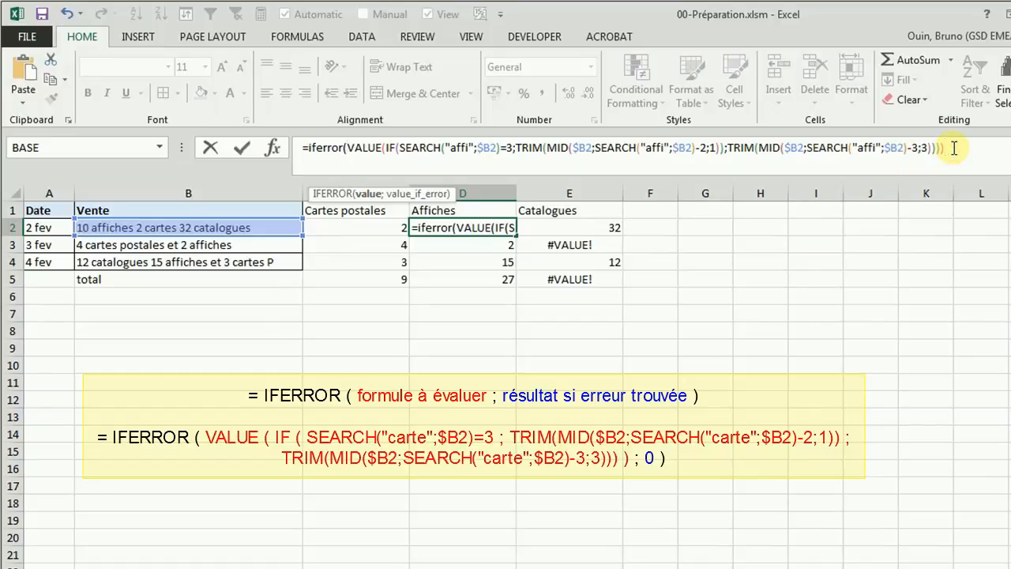
text(;0)
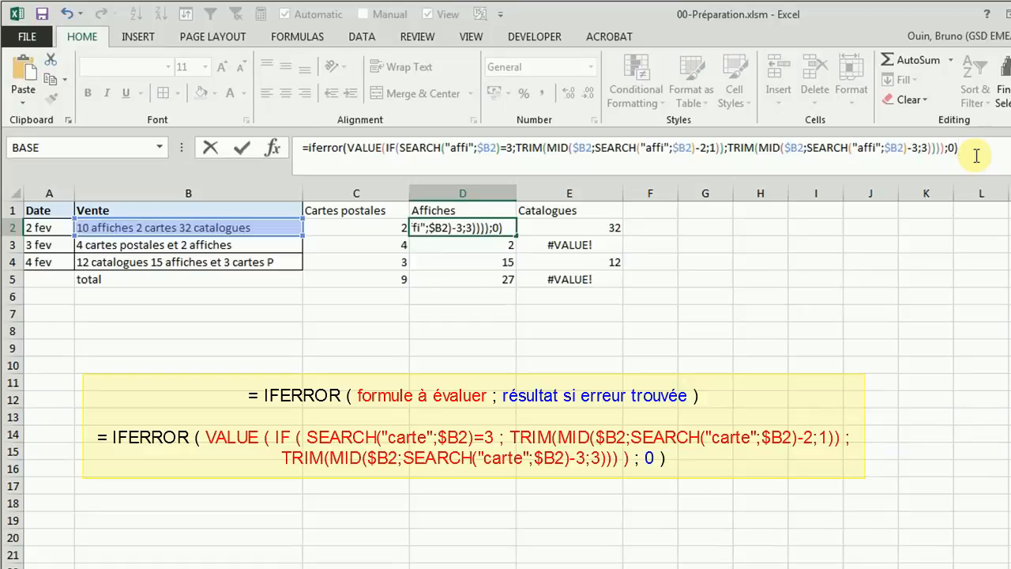
key(Return)
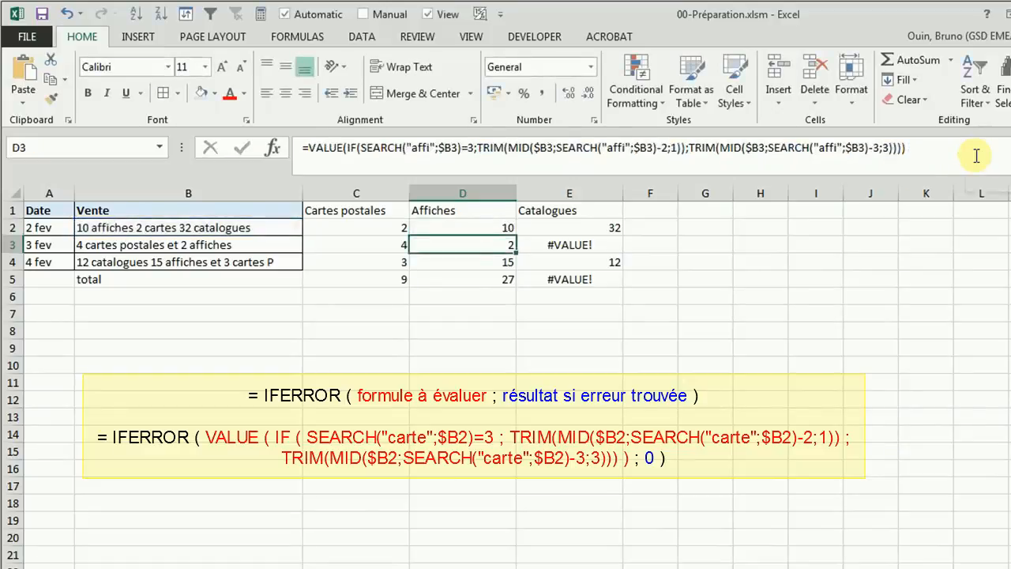
Step: Wrap the VALUE formula of the Catalogues cell E2 in IFERROR, with 0 as the result on error
click(595, 230)
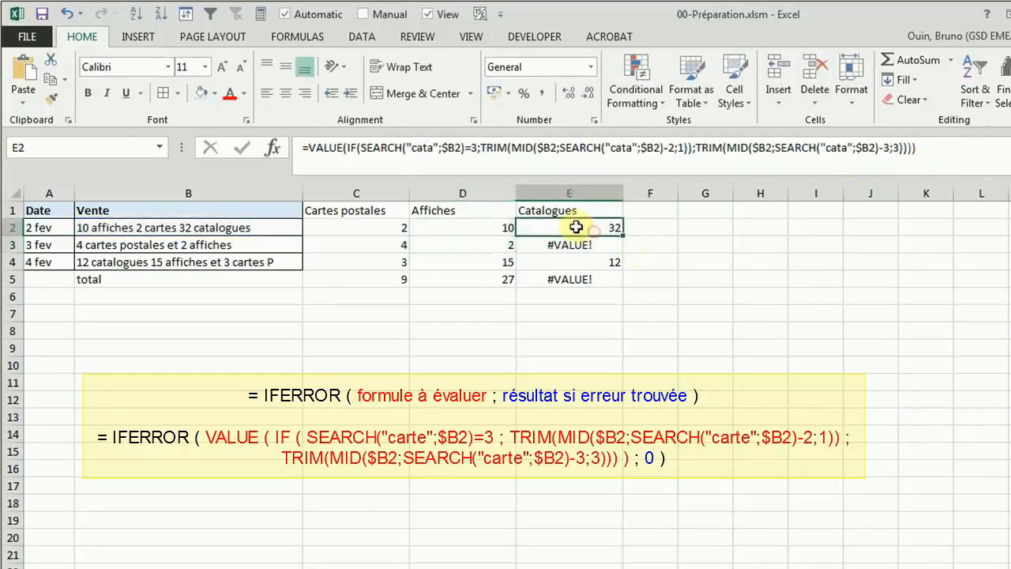
click(311, 148)
text(iferror)
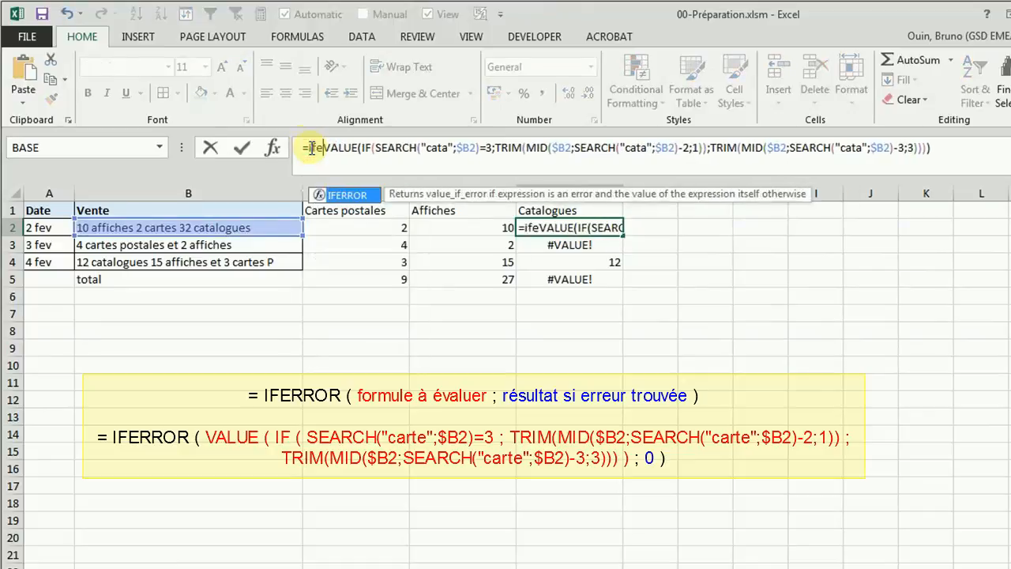
text(()
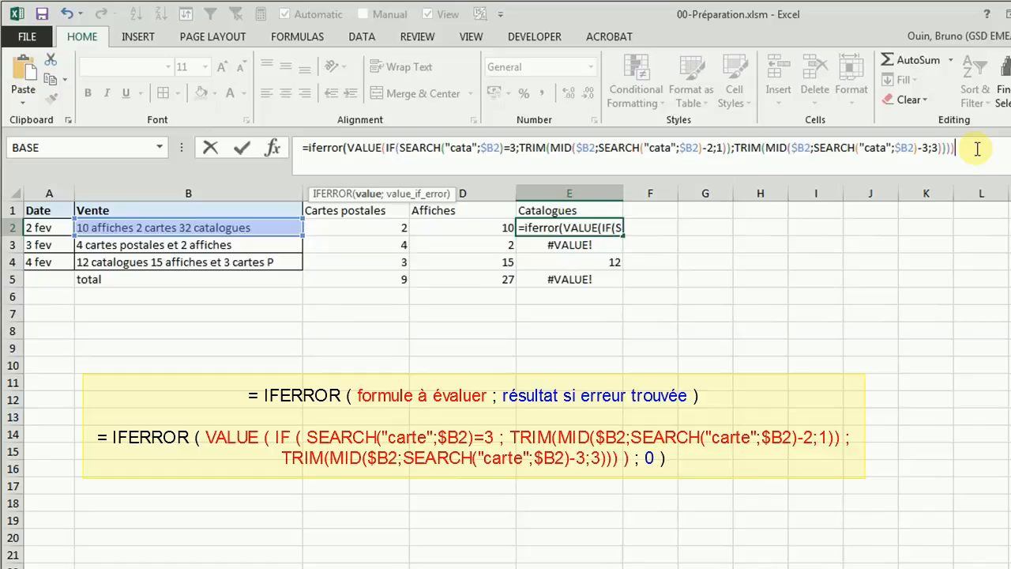
text())
key(Return)
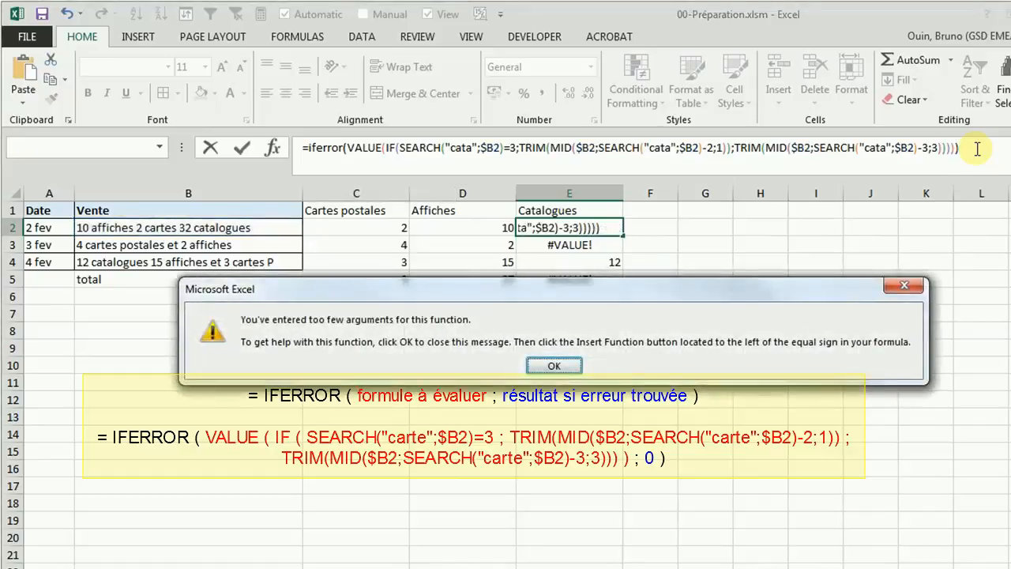
click(550, 365)
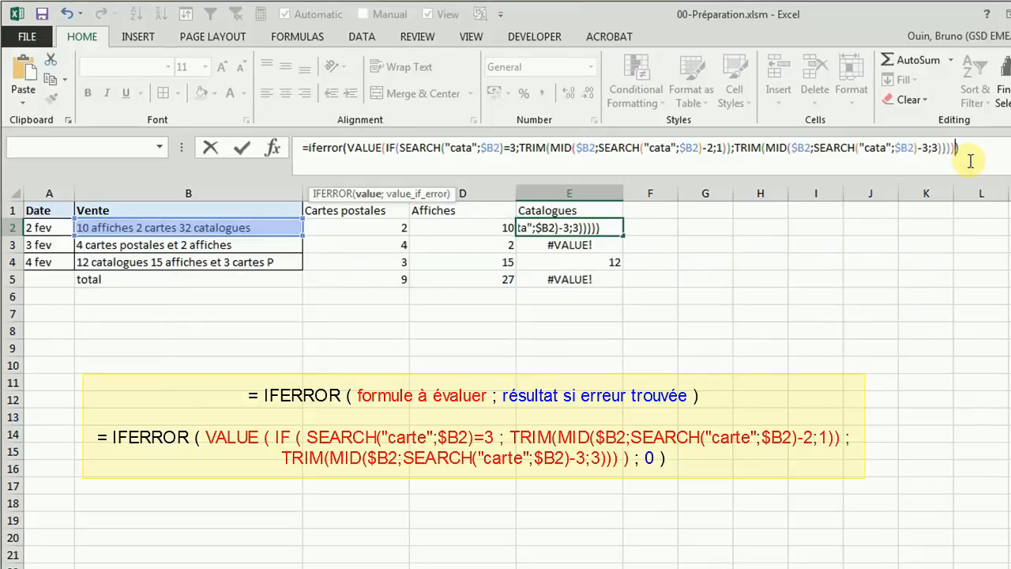
key(Left)
text(;0)
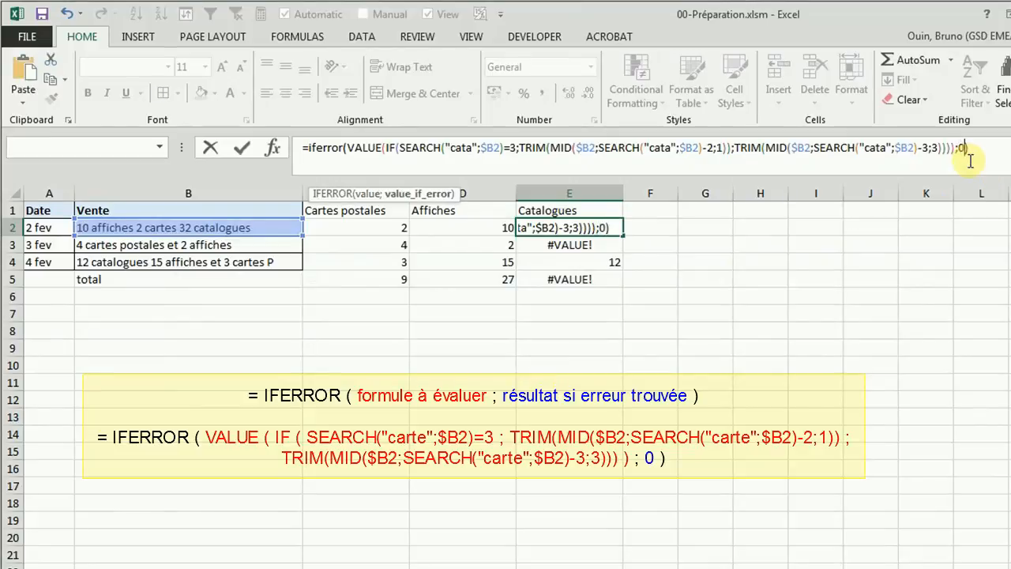
key(Return)
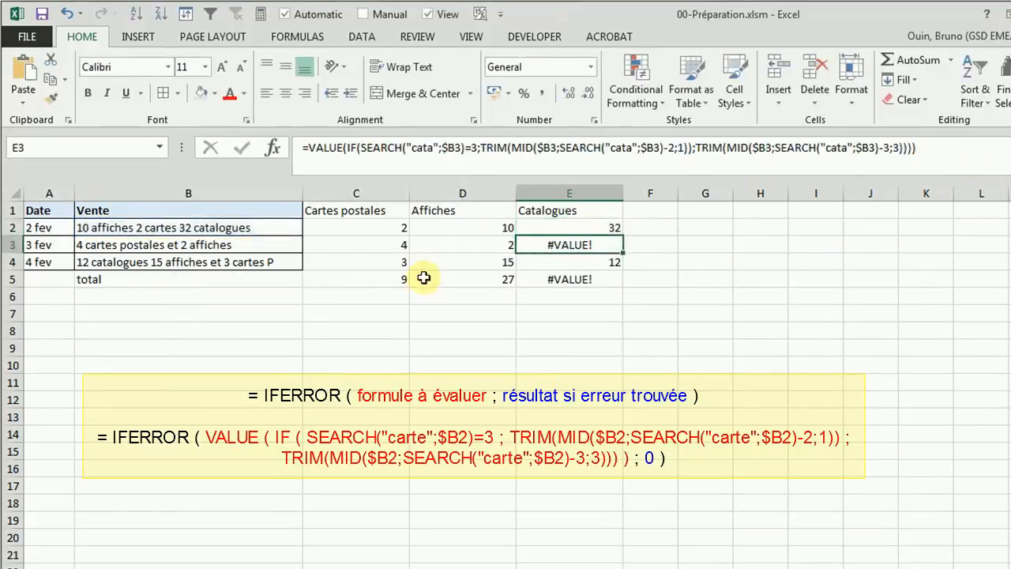
Step: Fill the IFERROR formulas in C2:E2 down through row 4
drag(401, 222, 624, 266)
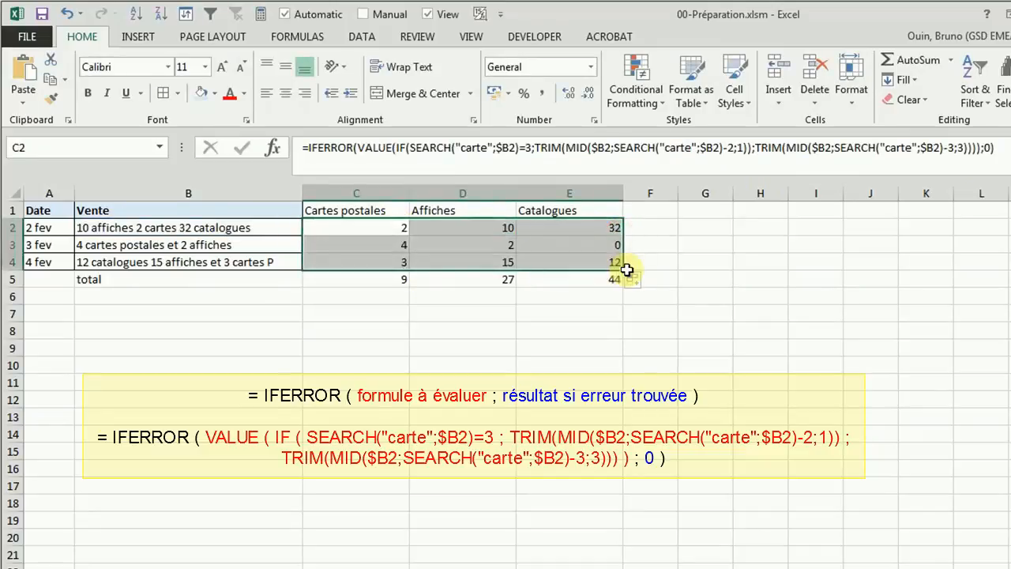
click(790, 282)
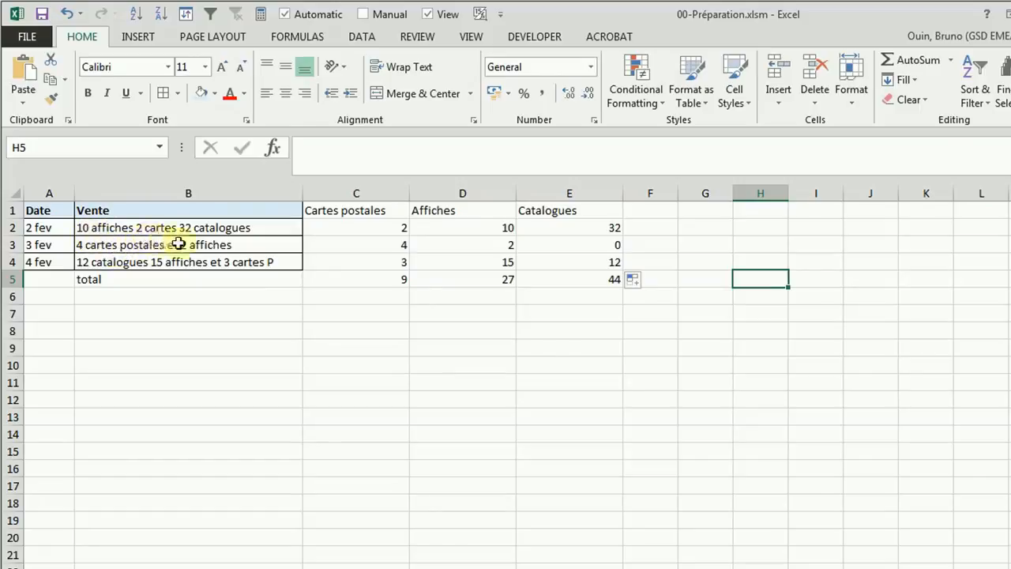
Step: Review the Cartes postales formula in C2 and the English-French table of function names in A24:B30
click(338, 230)
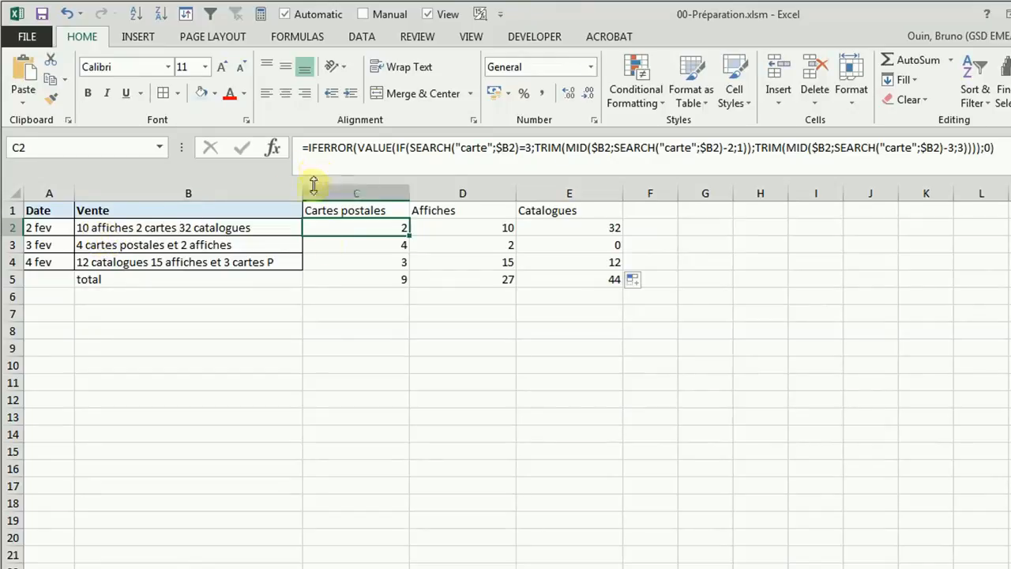
click(329, 345)
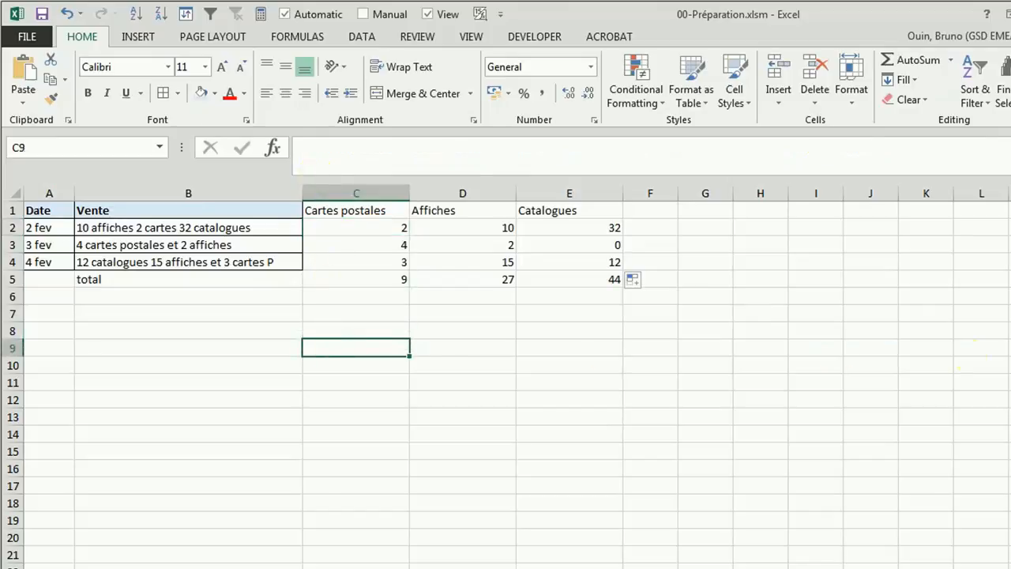
scroll(641, 372, down, 6)
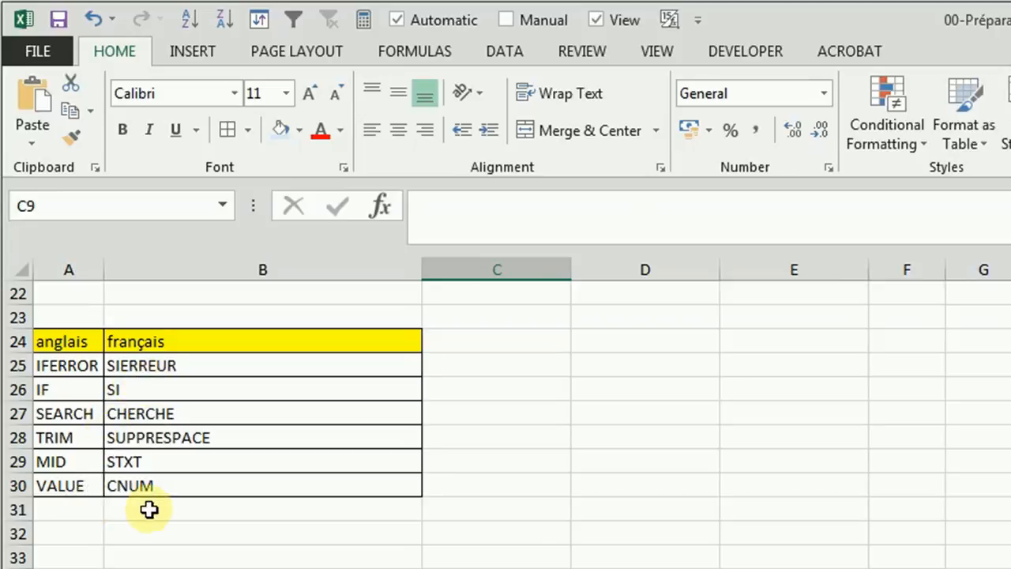
scroll(297, 373, up, 7)
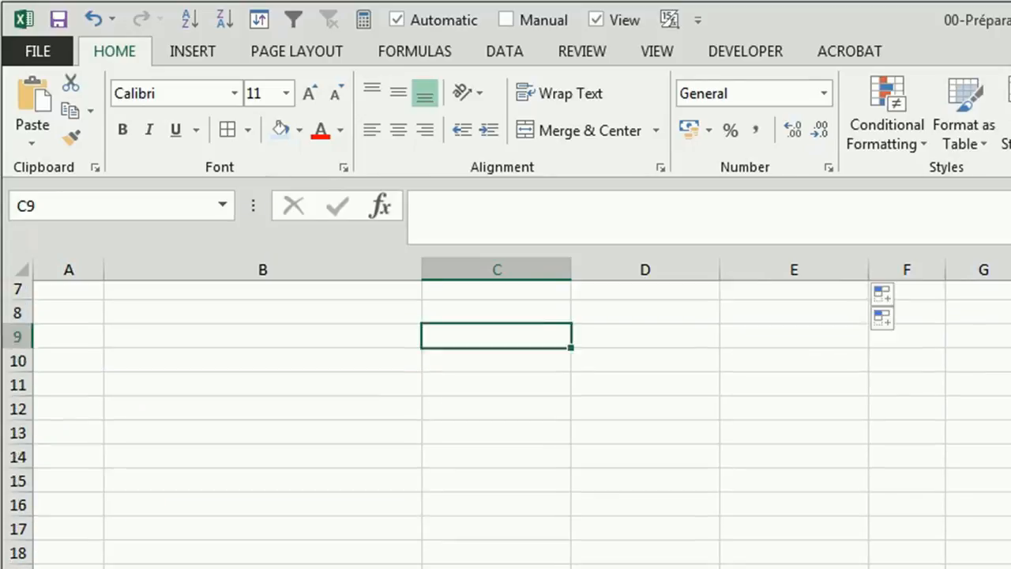